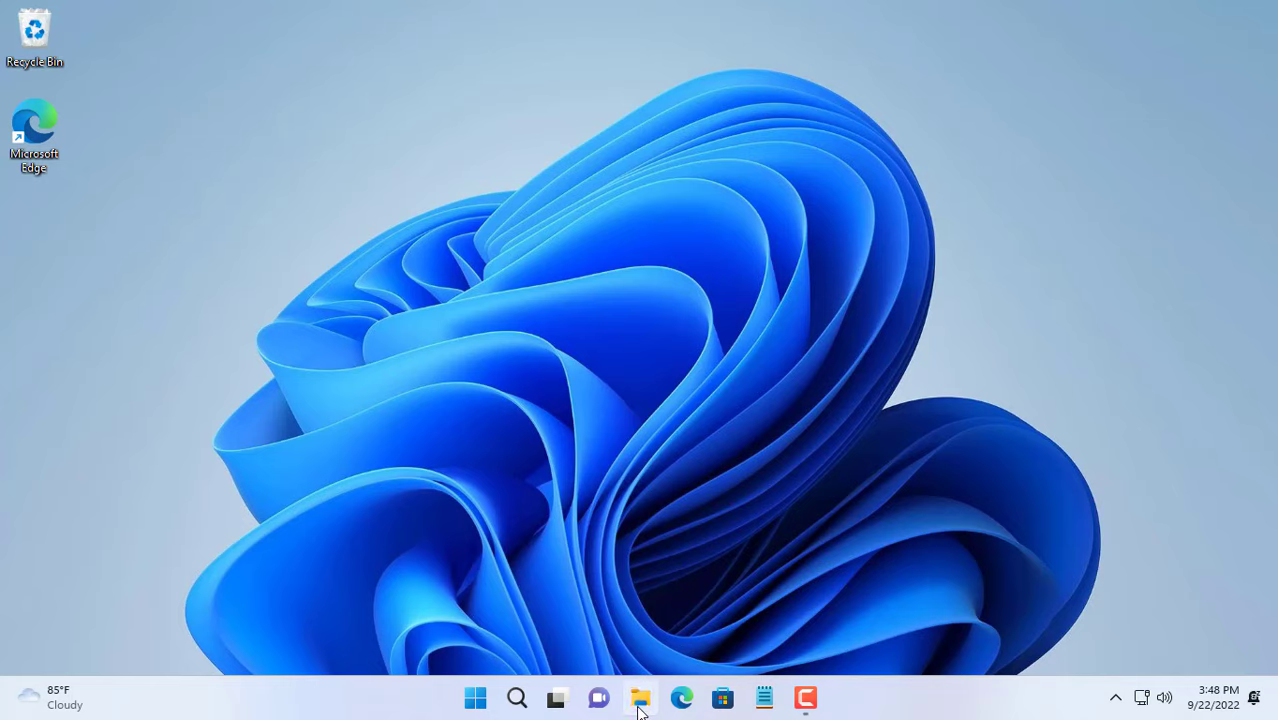
- Open Computer Management from This PC's extended context menu in a maximized File Explorer
click(636, 699)
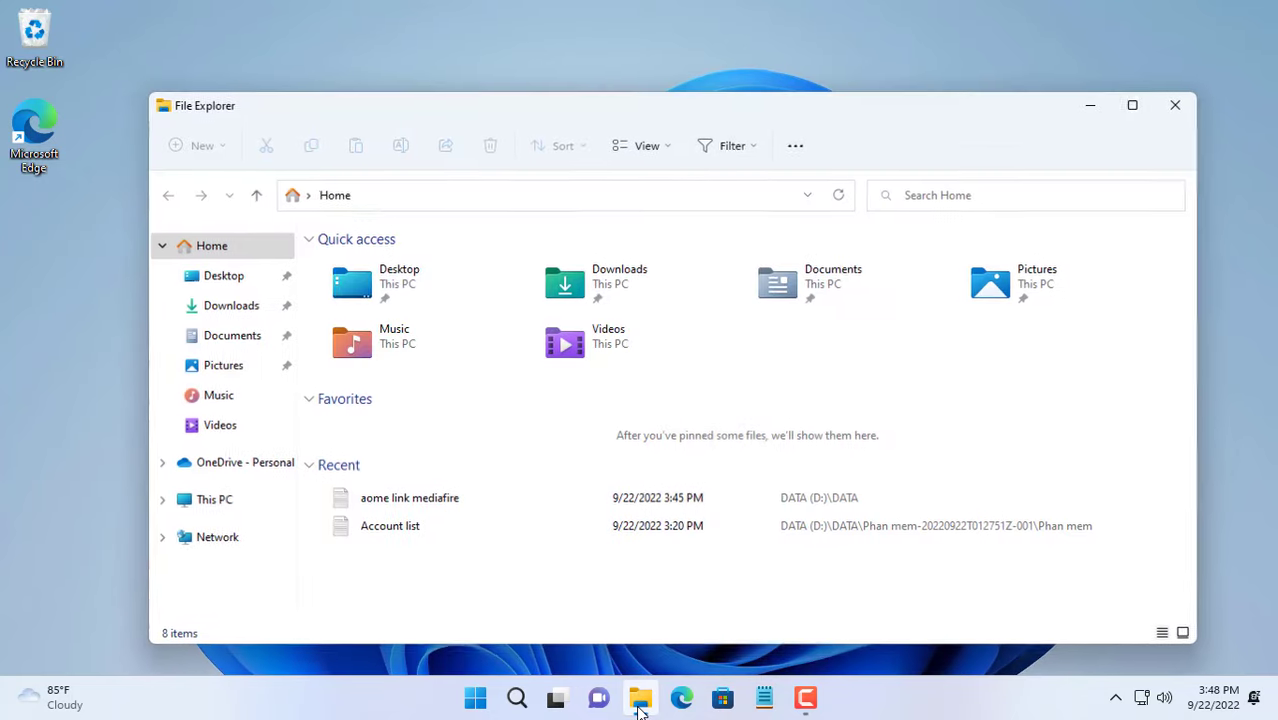
double_click(499, 111)
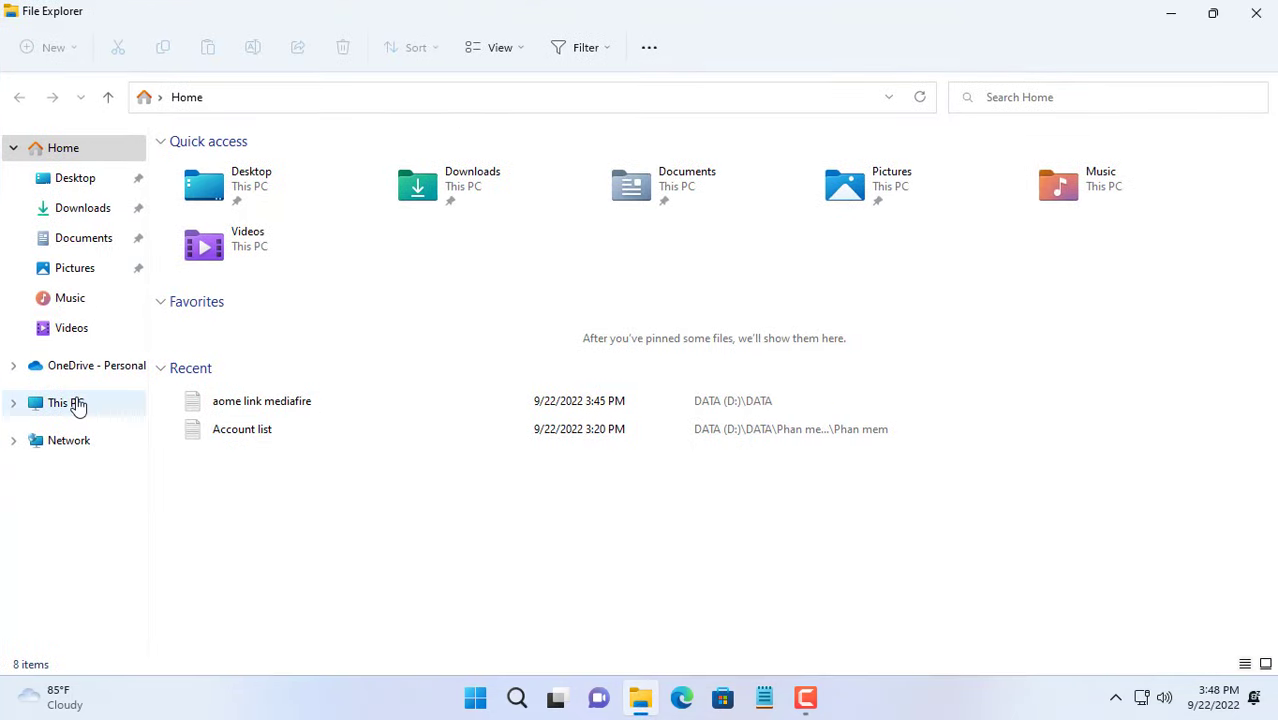
click(79, 406)
right_click(79, 406)
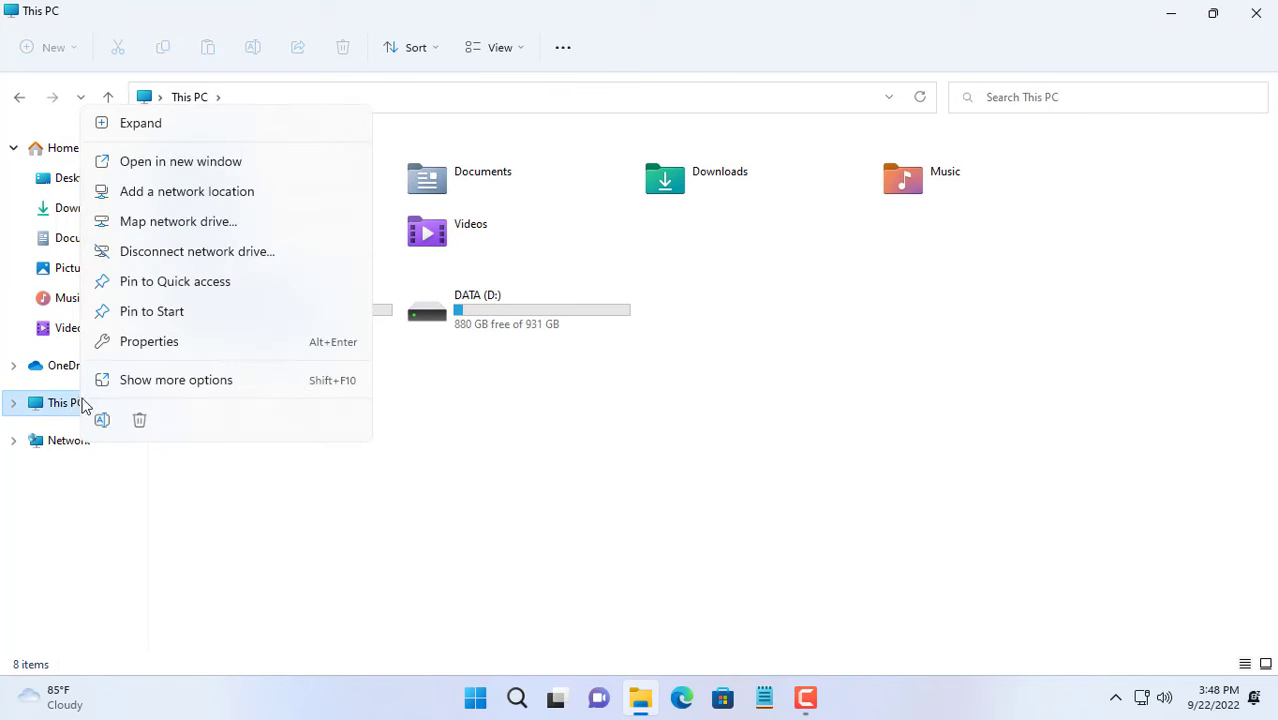
click(137, 380)
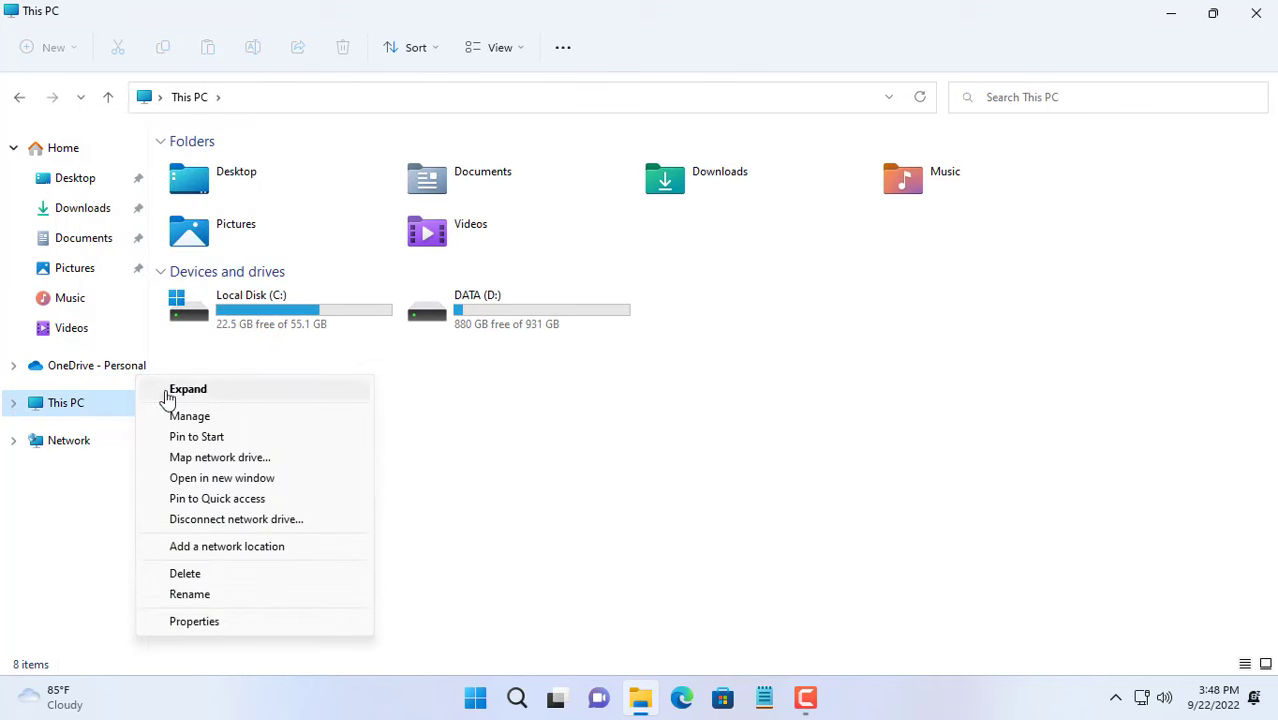
click(185, 418)
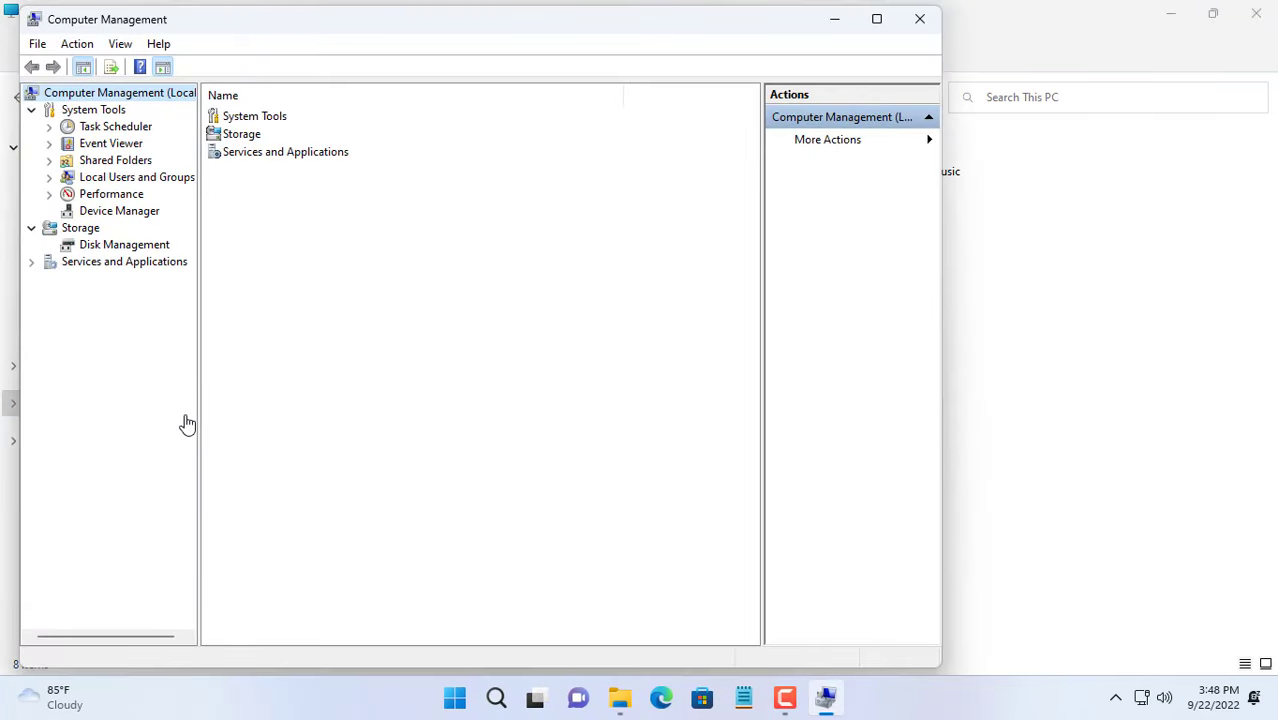
- Inspect Disk 0 and Disk 1 in Disk Management, then close Computer Management and File Explorer
double_click(276, 30)
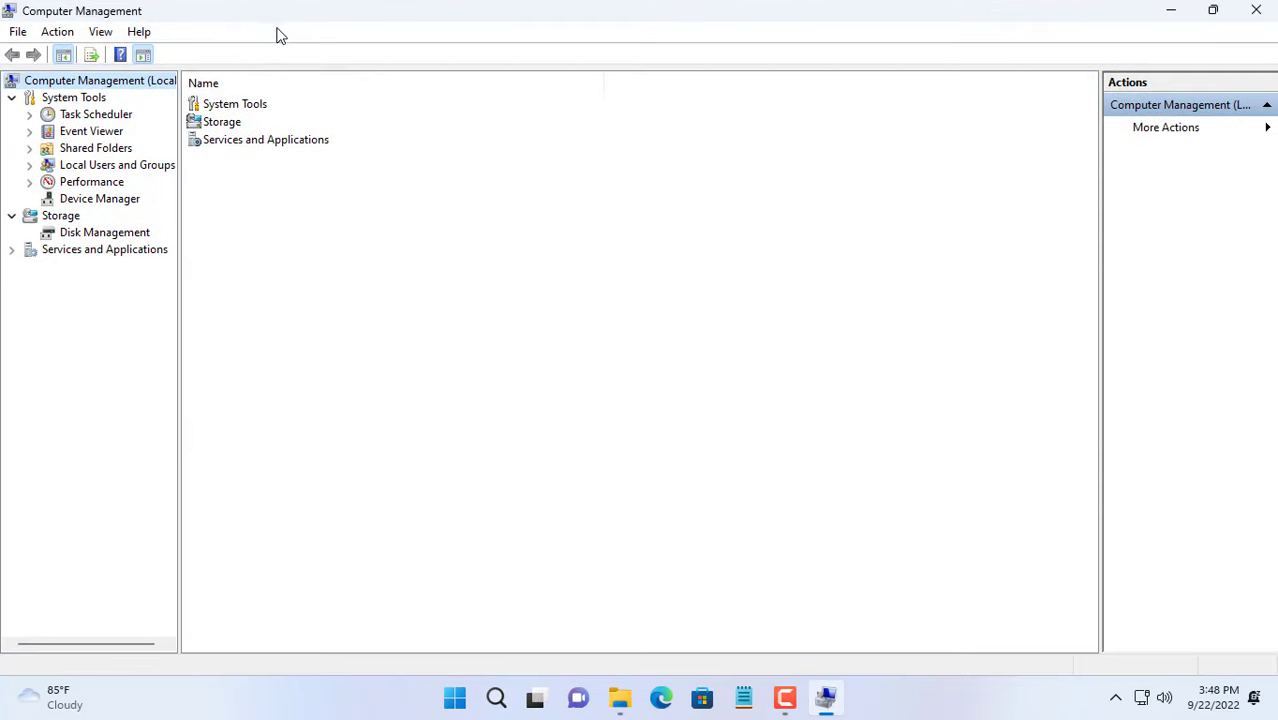
click(120, 236)
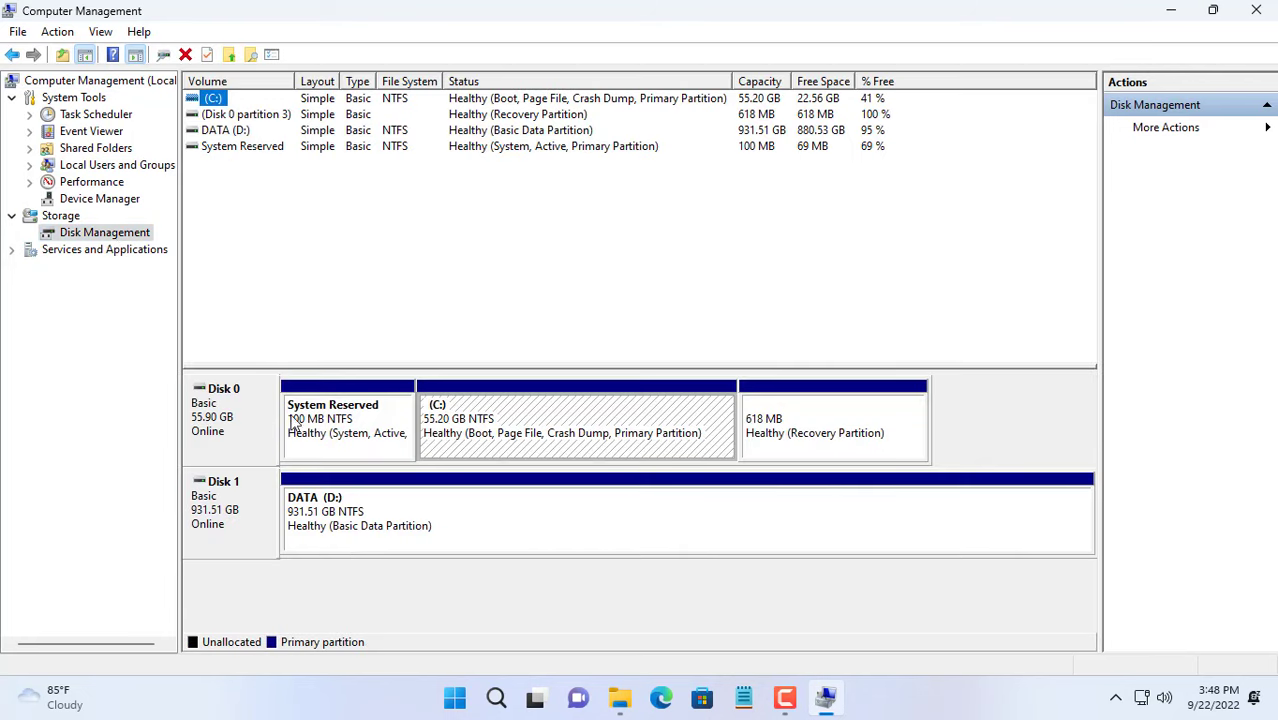
click(226, 438)
click(240, 521)
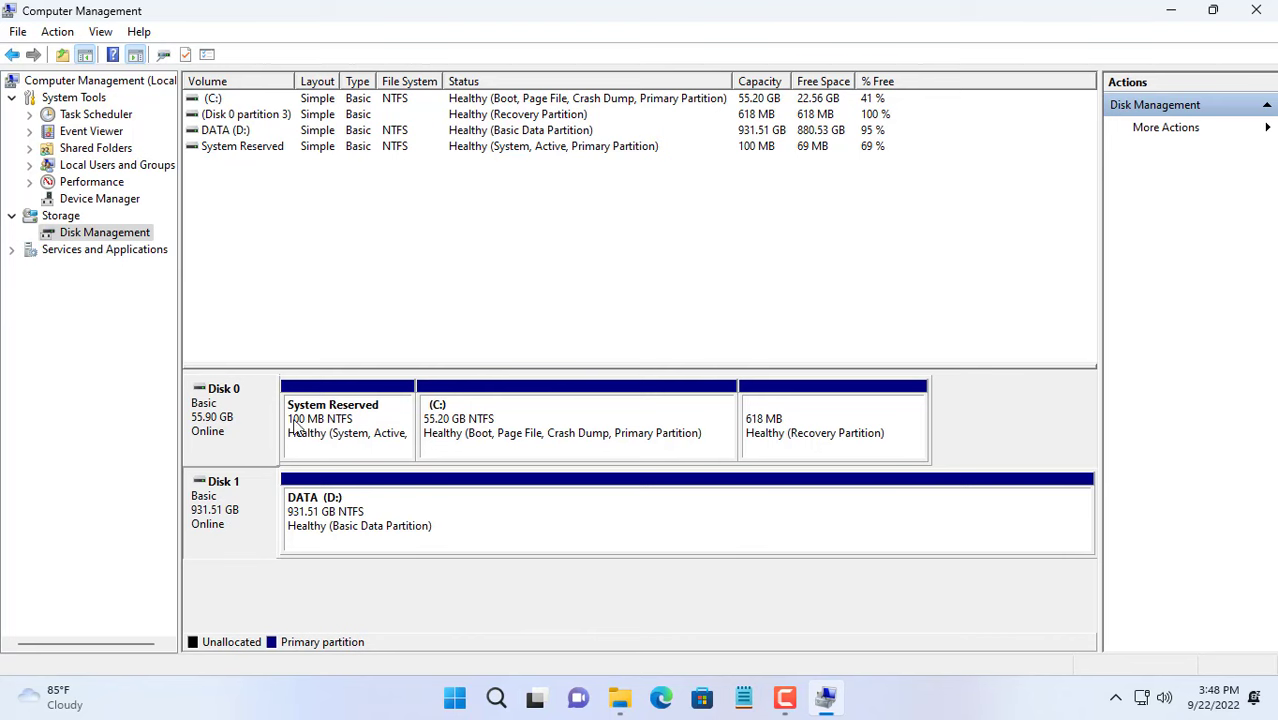
click(1256, 10)
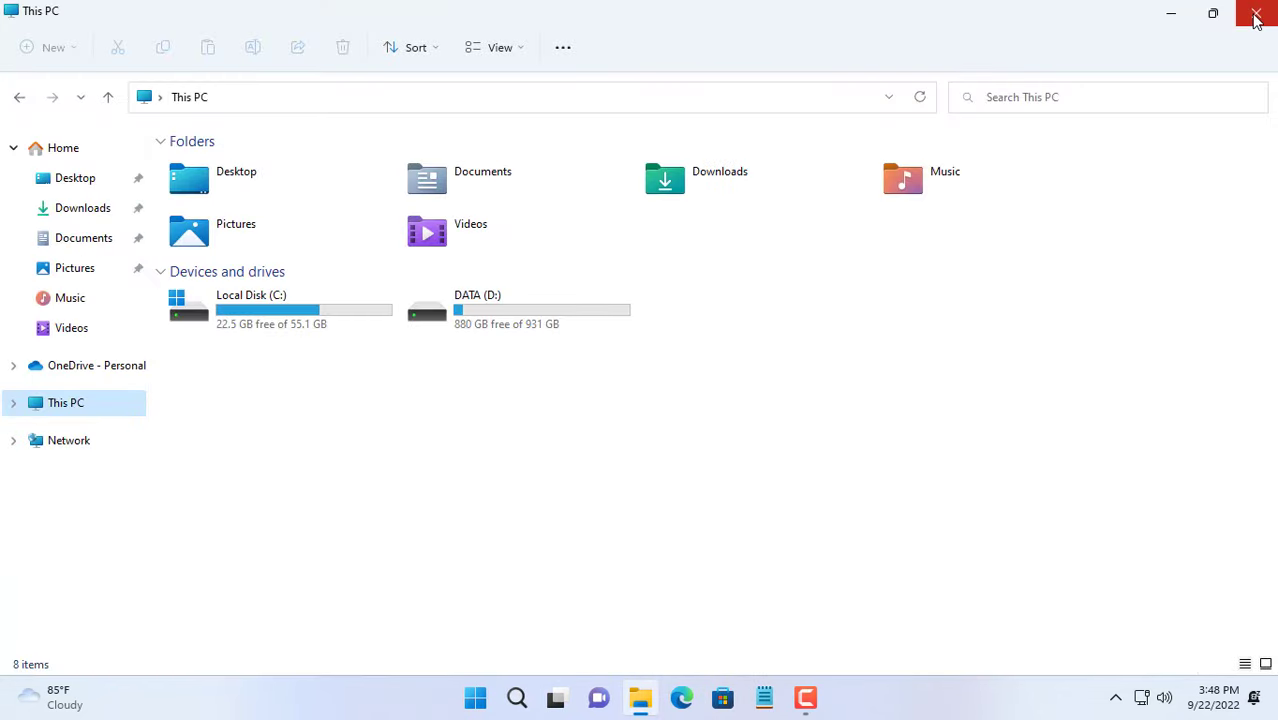
click(1254, 10)
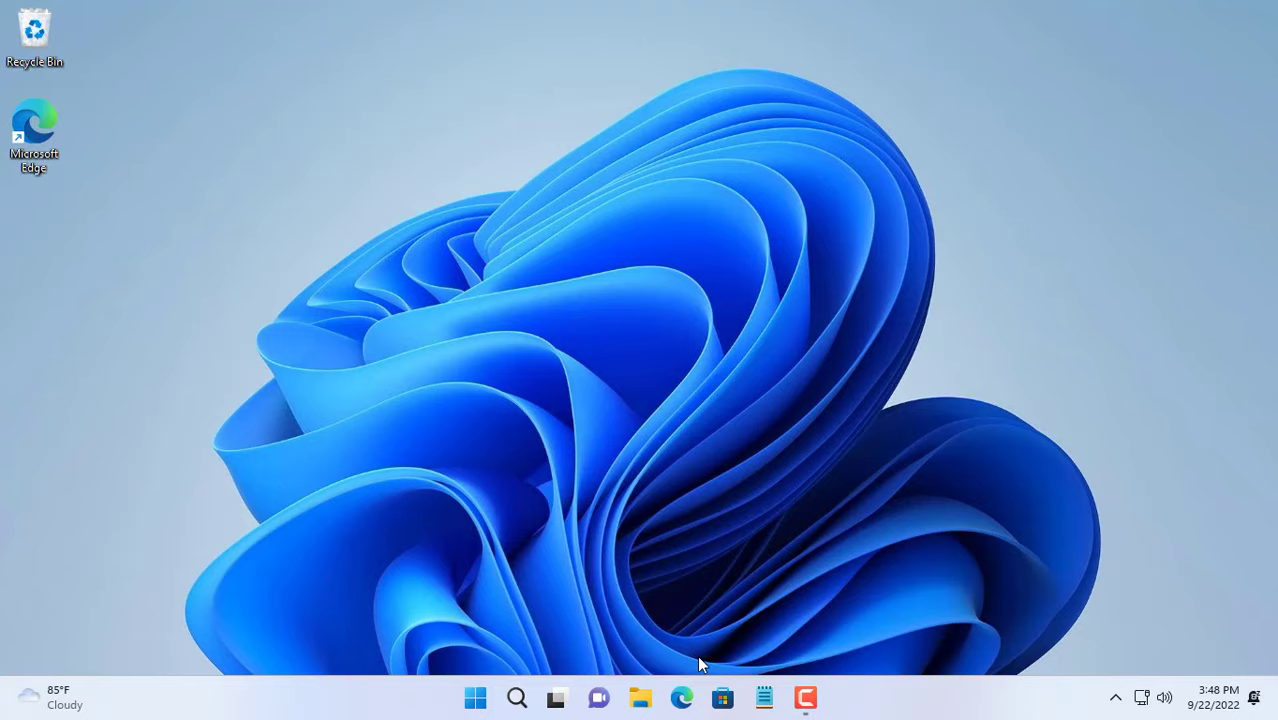
- Go to the AOMEI Backupper free download page in Microsoft Edge
click(695, 695)
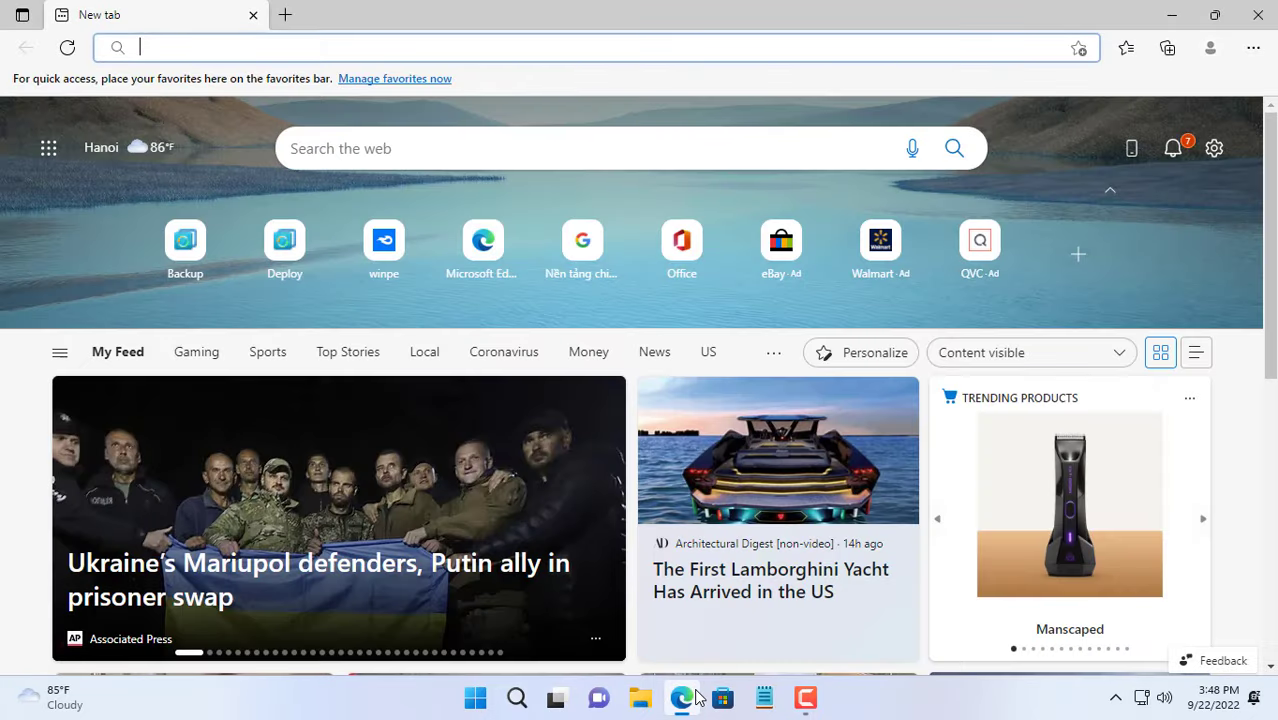
click(198, 257)
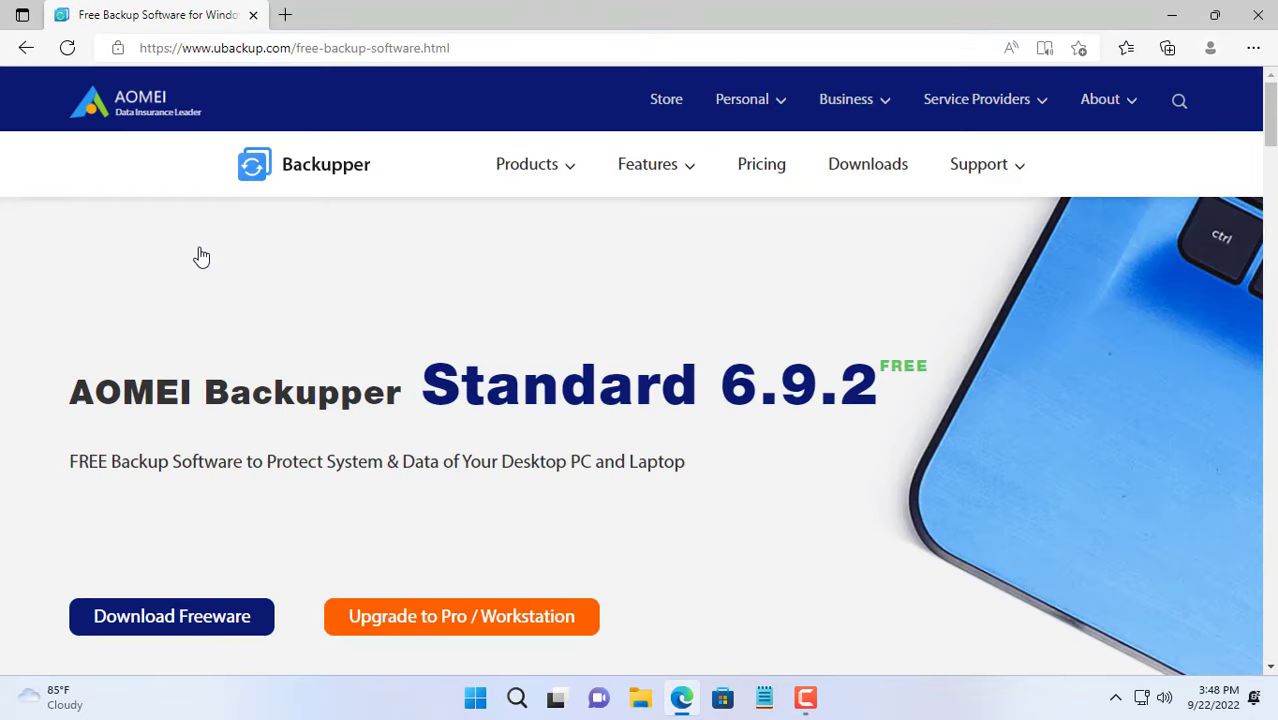
drag(70, 396, 400, 400)
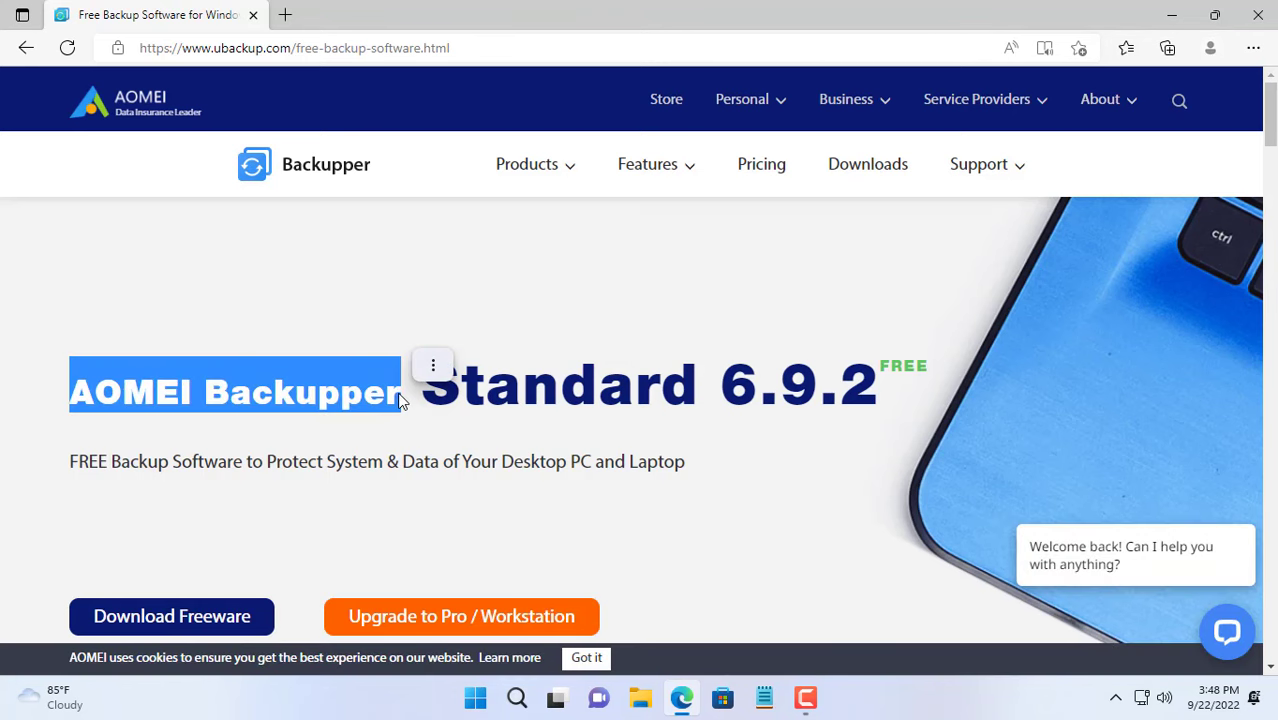
scroll(400, 400, down, 2)
click(185, 375)
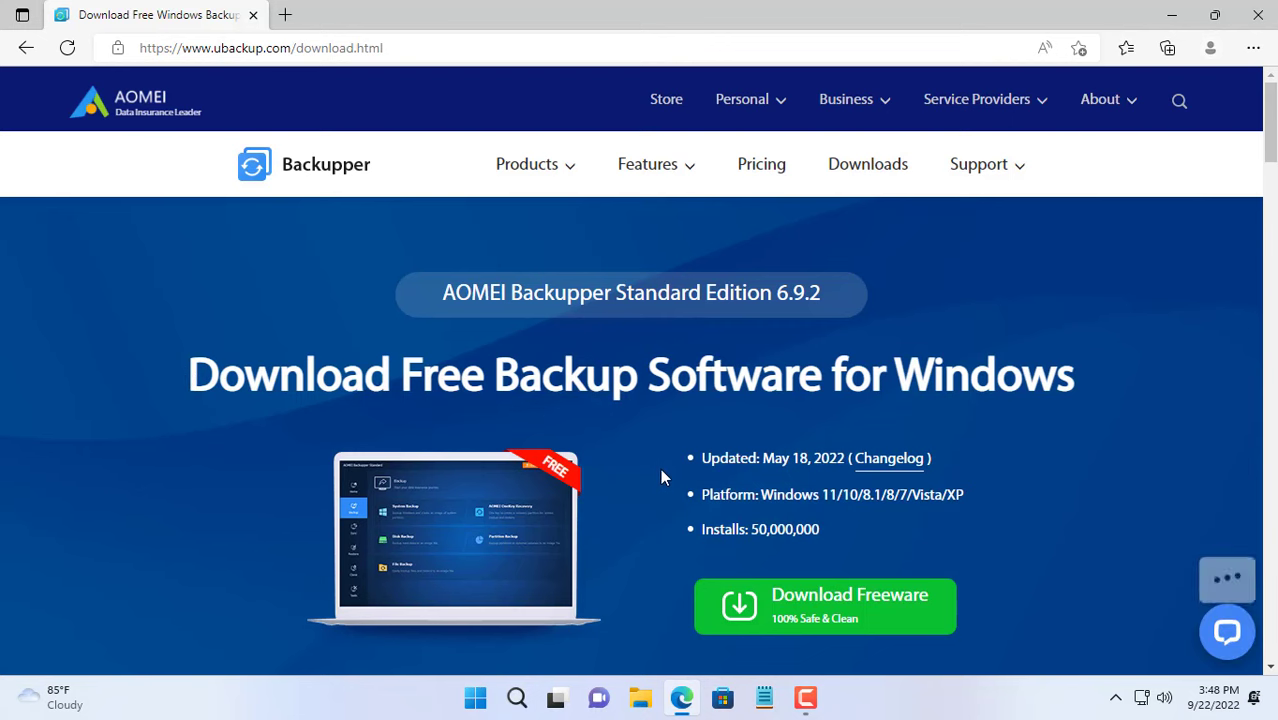
- Download and run AOMEIBackupperStd.exe, confirming English as the setup language
scroll(662, 468, down, 2)
click(853, 366)
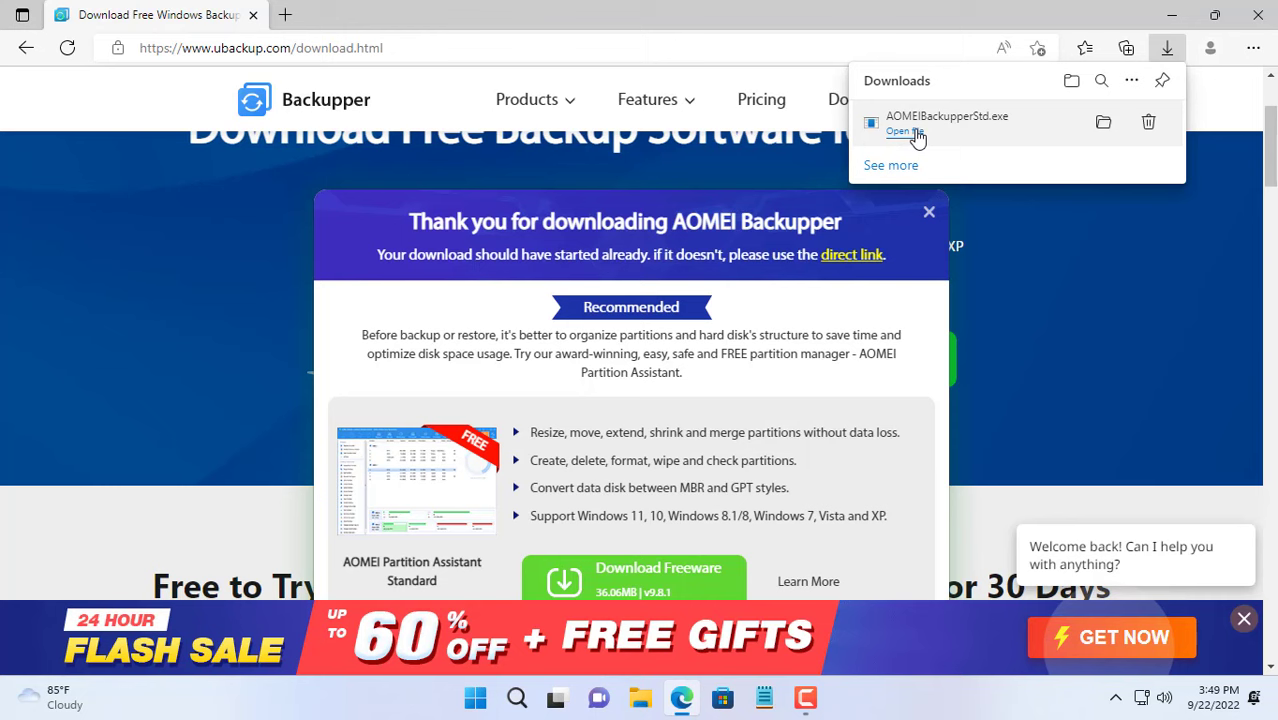
click(908, 134)
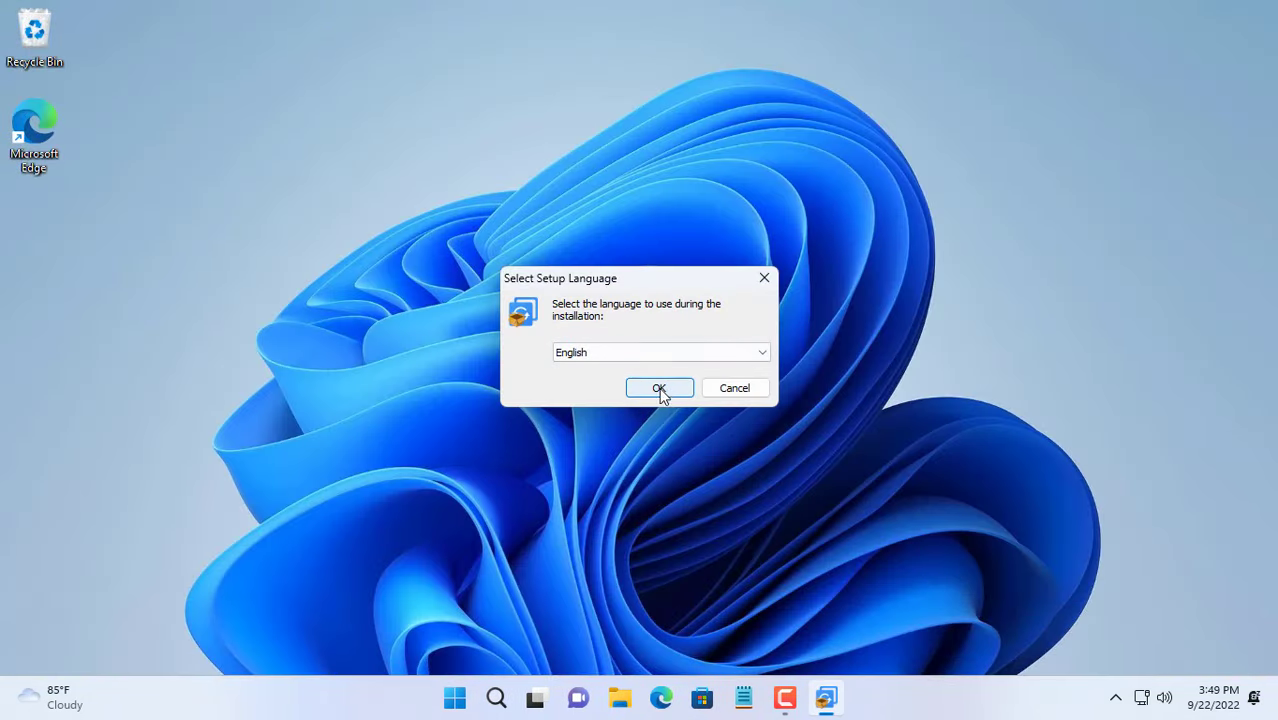
click(660, 390)
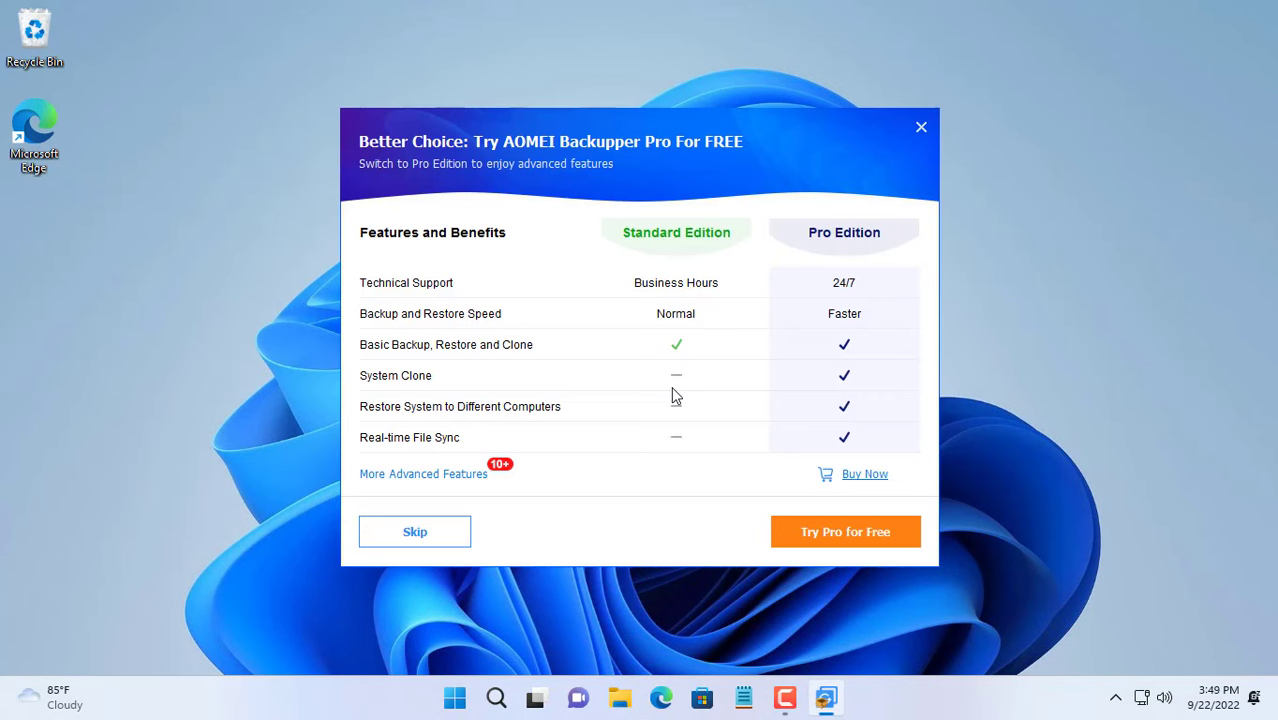
- Skip the Pro offer, install AOMEI Backupper Standard, and launch it with Enjoy Now
click(414, 534)
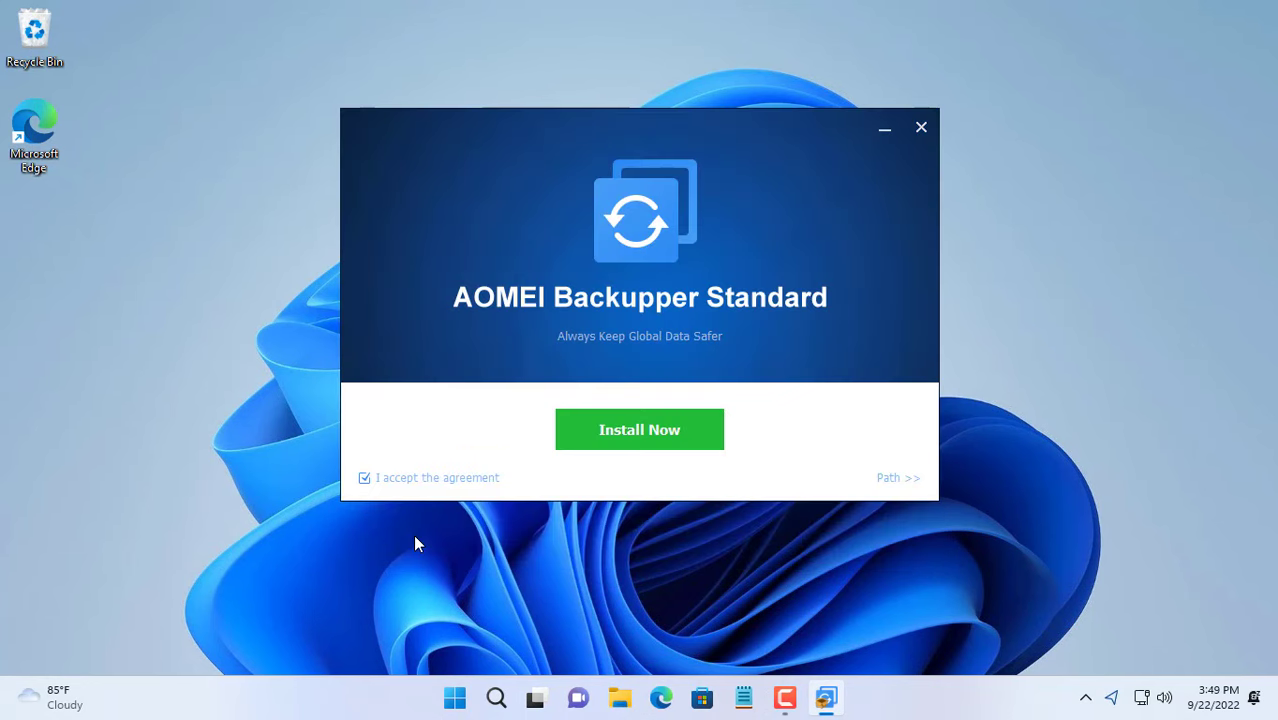
click(640, 430)
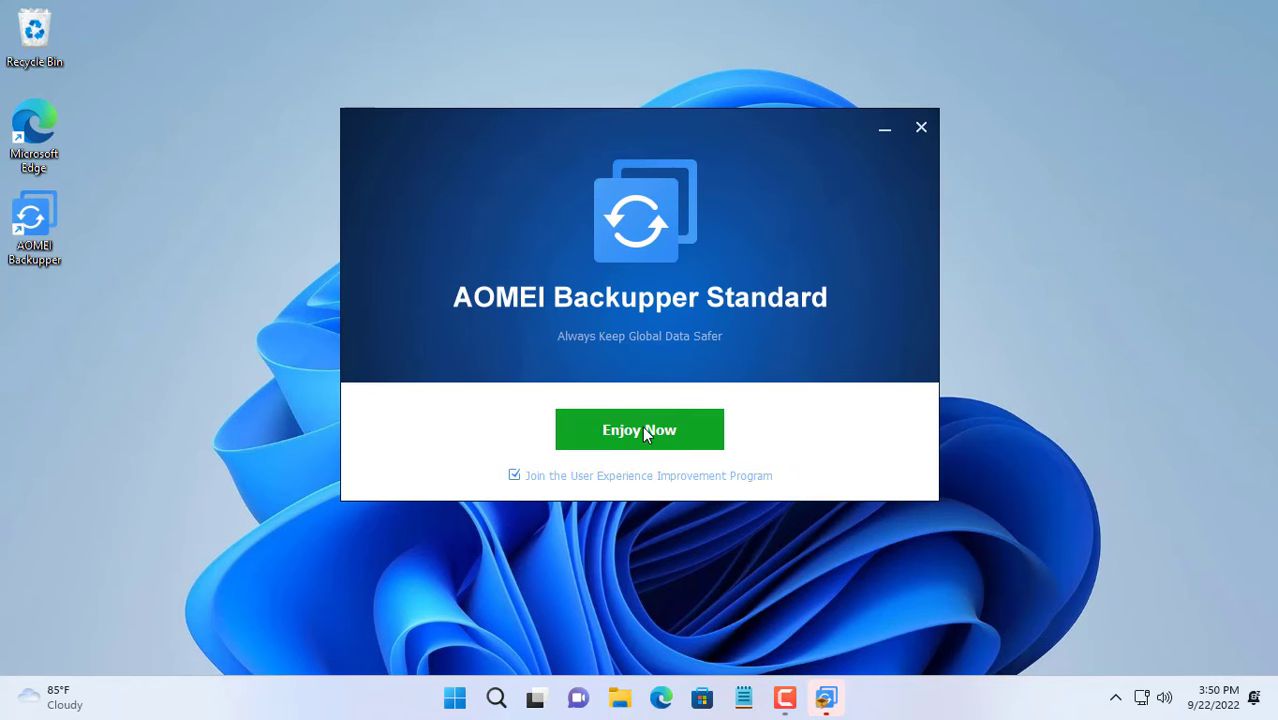
click(640, 428)
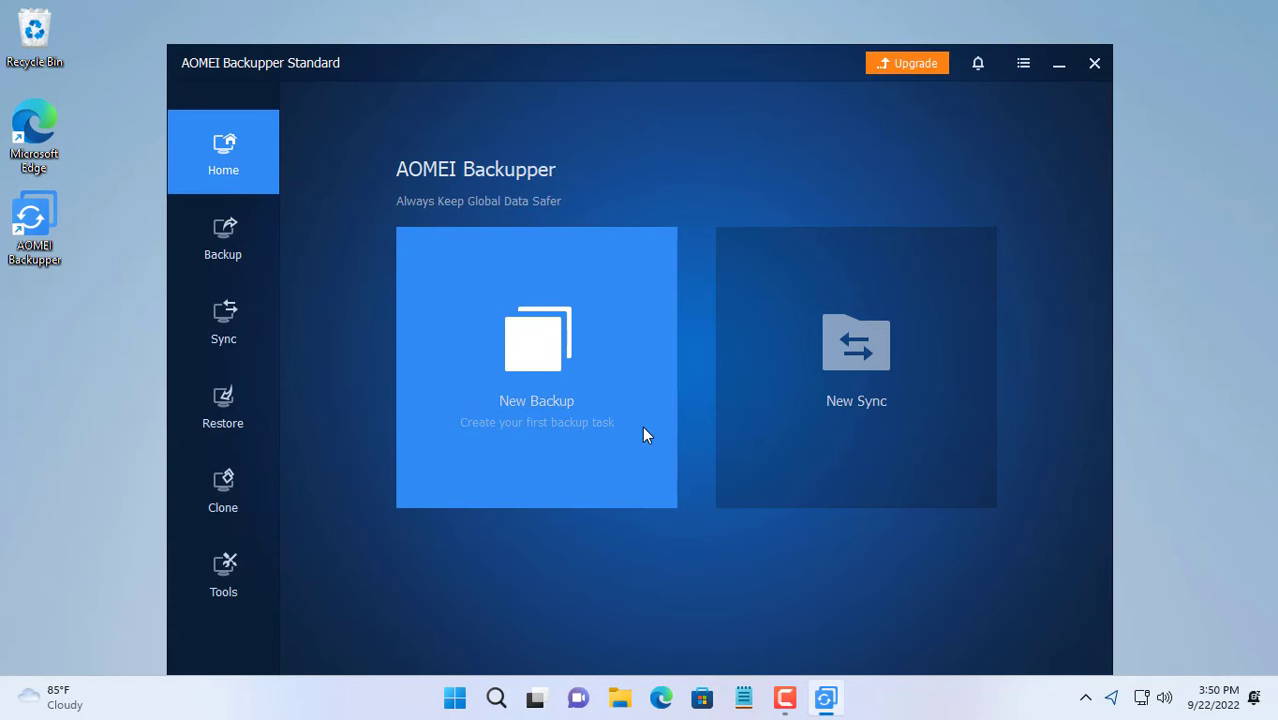
- Create a Disk Backup task with Disk0 as the source
drag(667, 66, 669, 34)
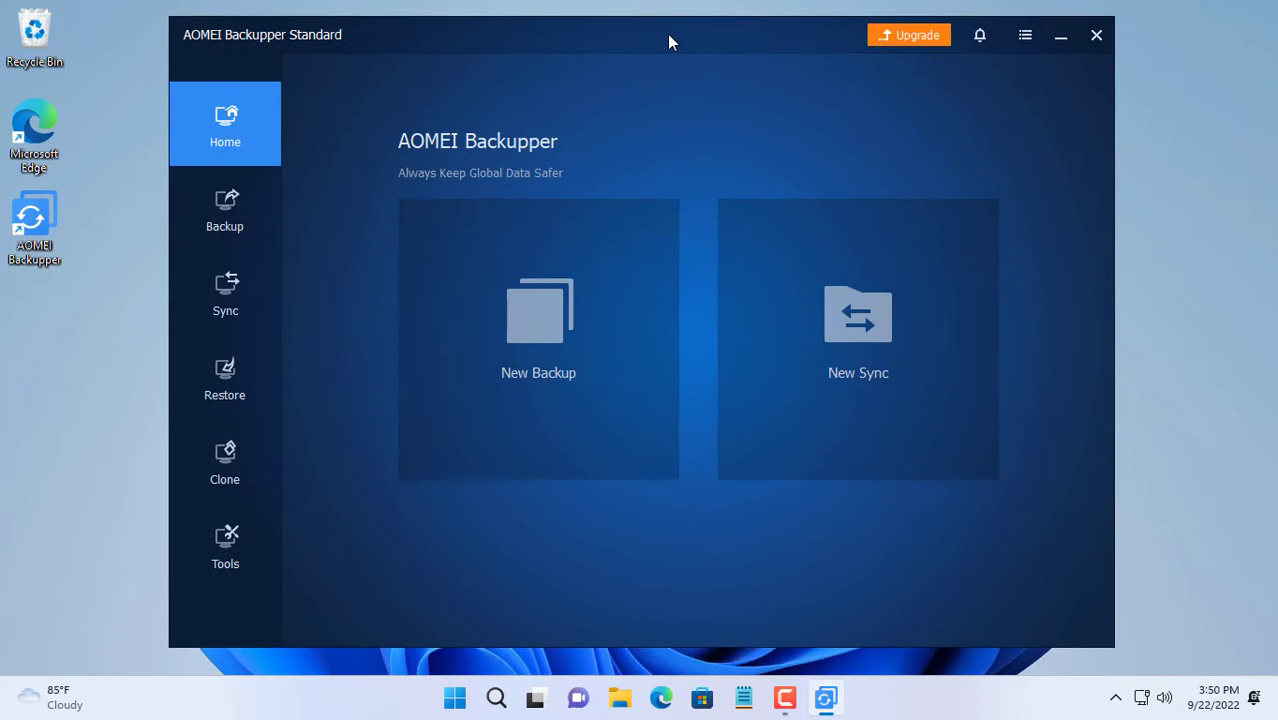
click(227, 219)
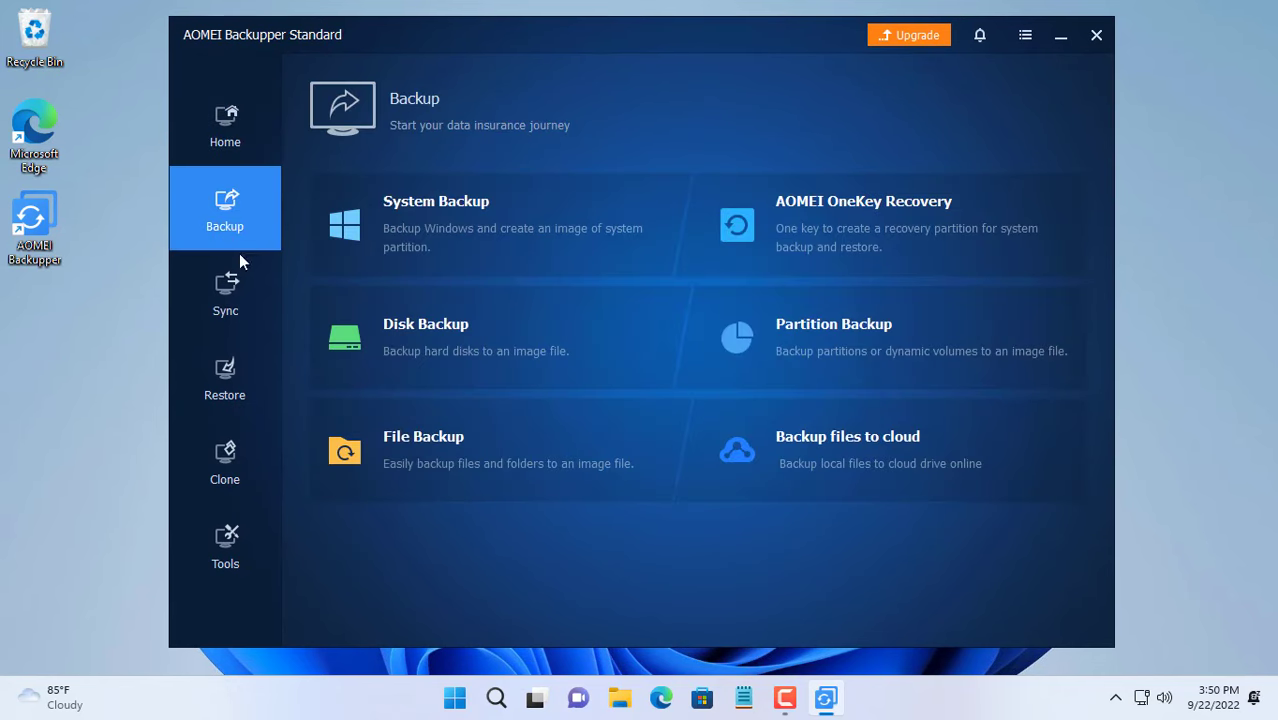
click(431, 336)
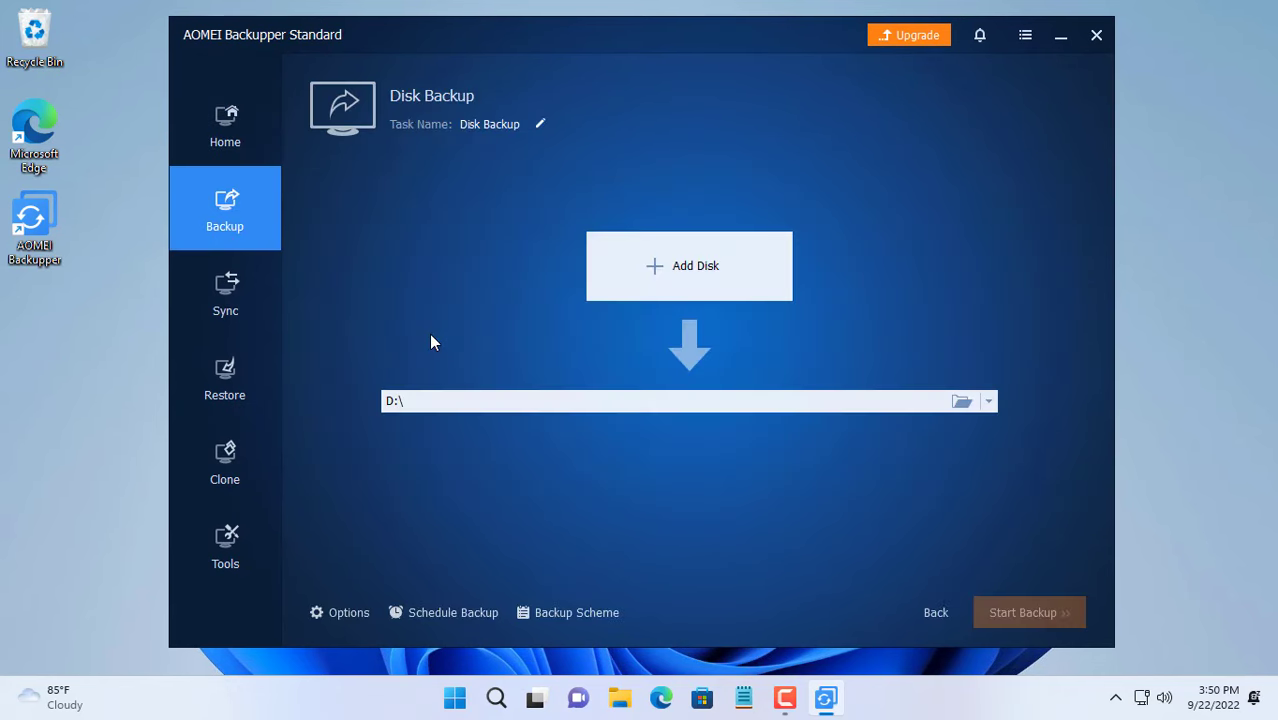
click(699, 275)
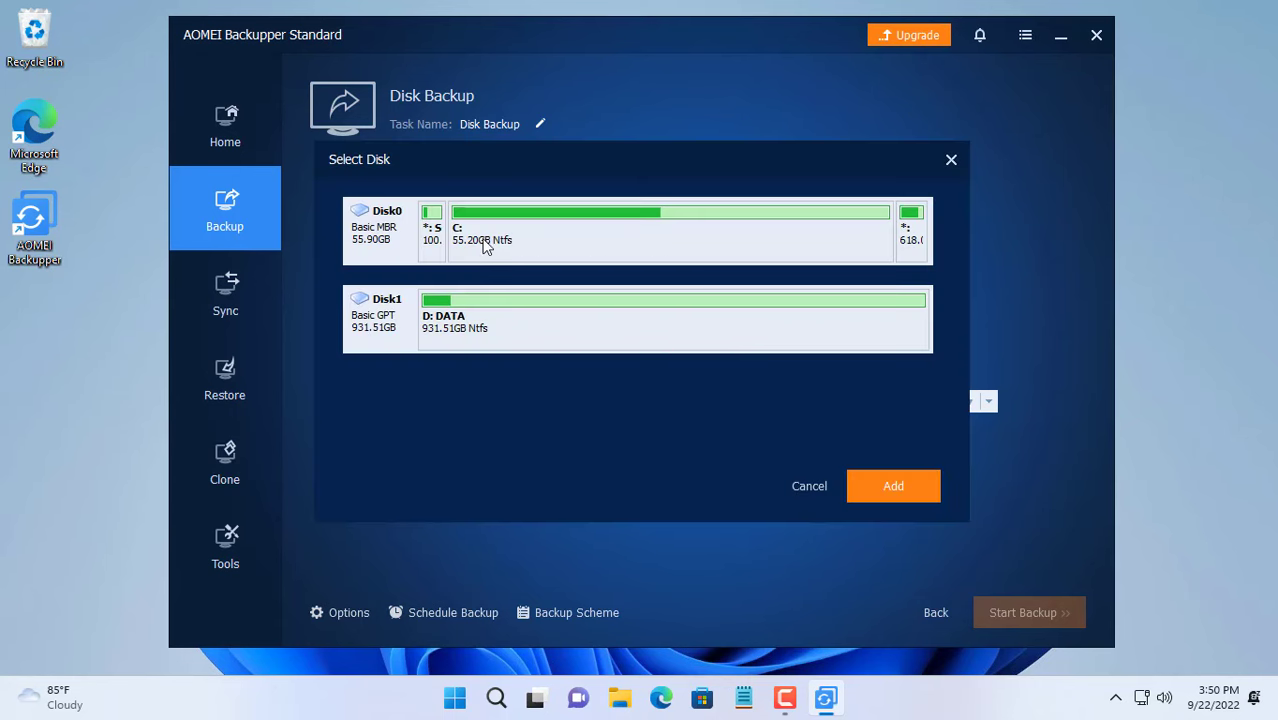
click(388, 250)
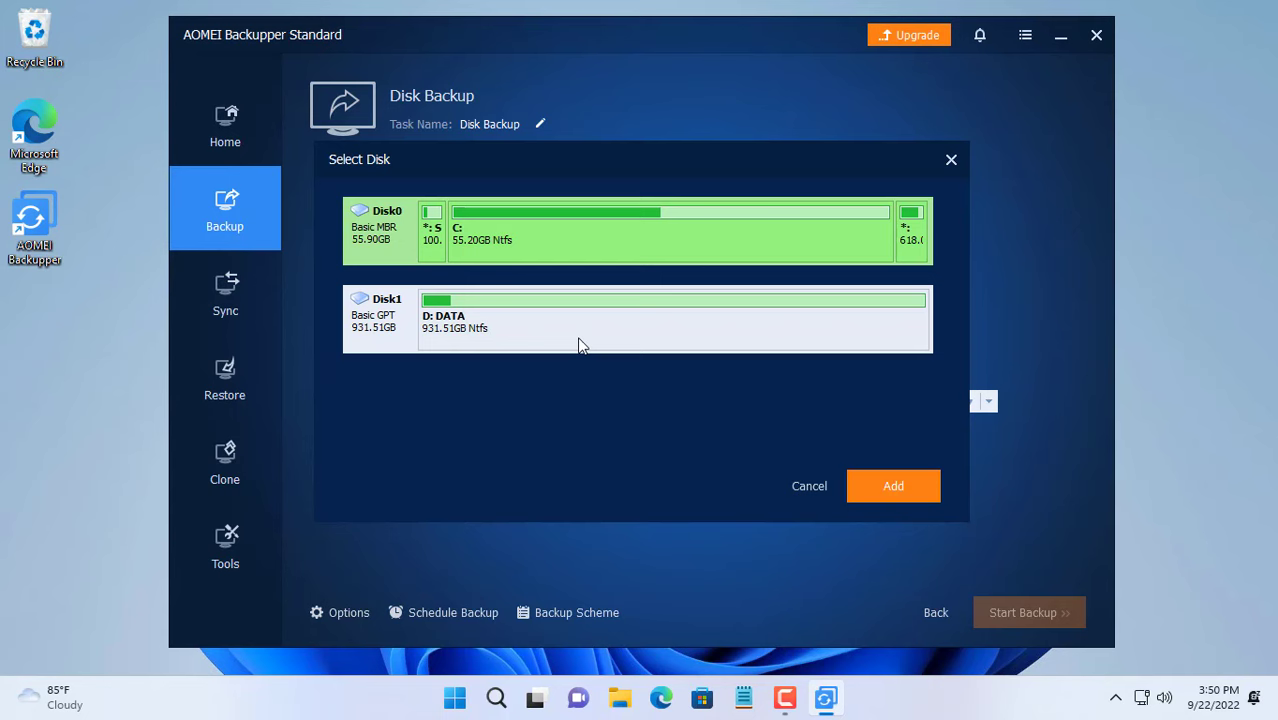
click(878, 482)
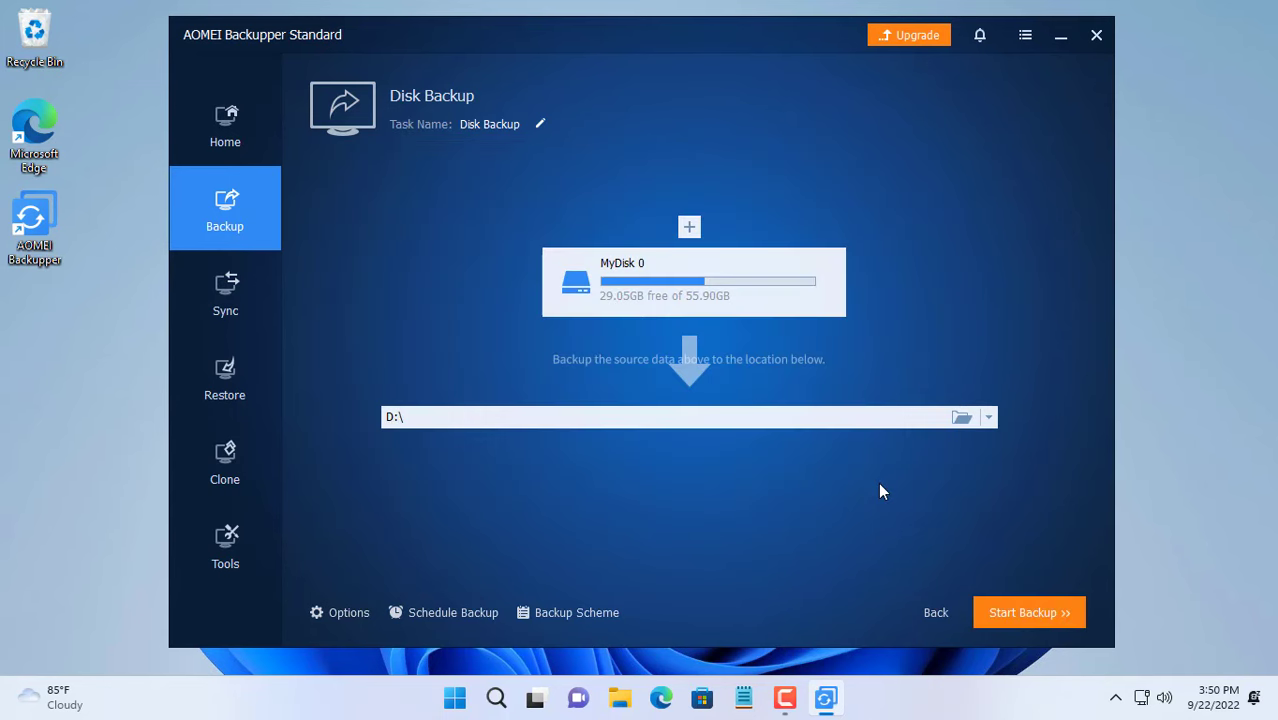
- Set the DATA (D:) drive as the backup destination and start the backup
click(987, 419)
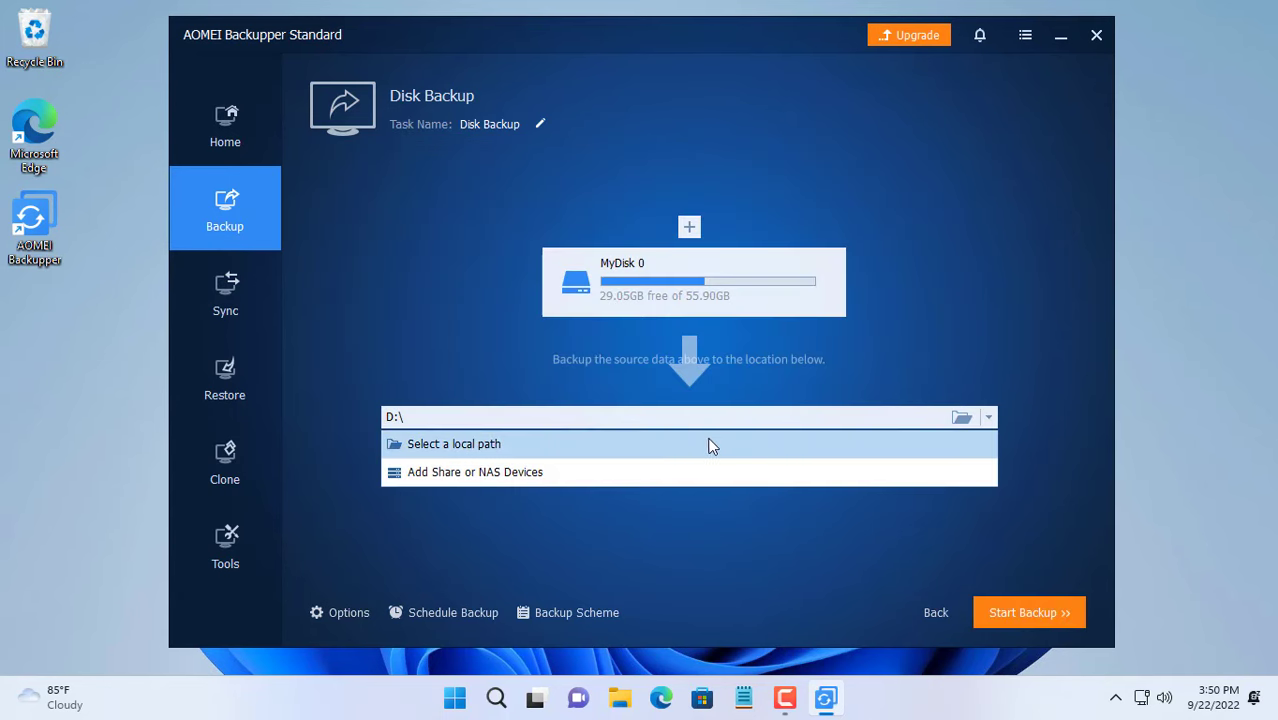
click(480, 444)
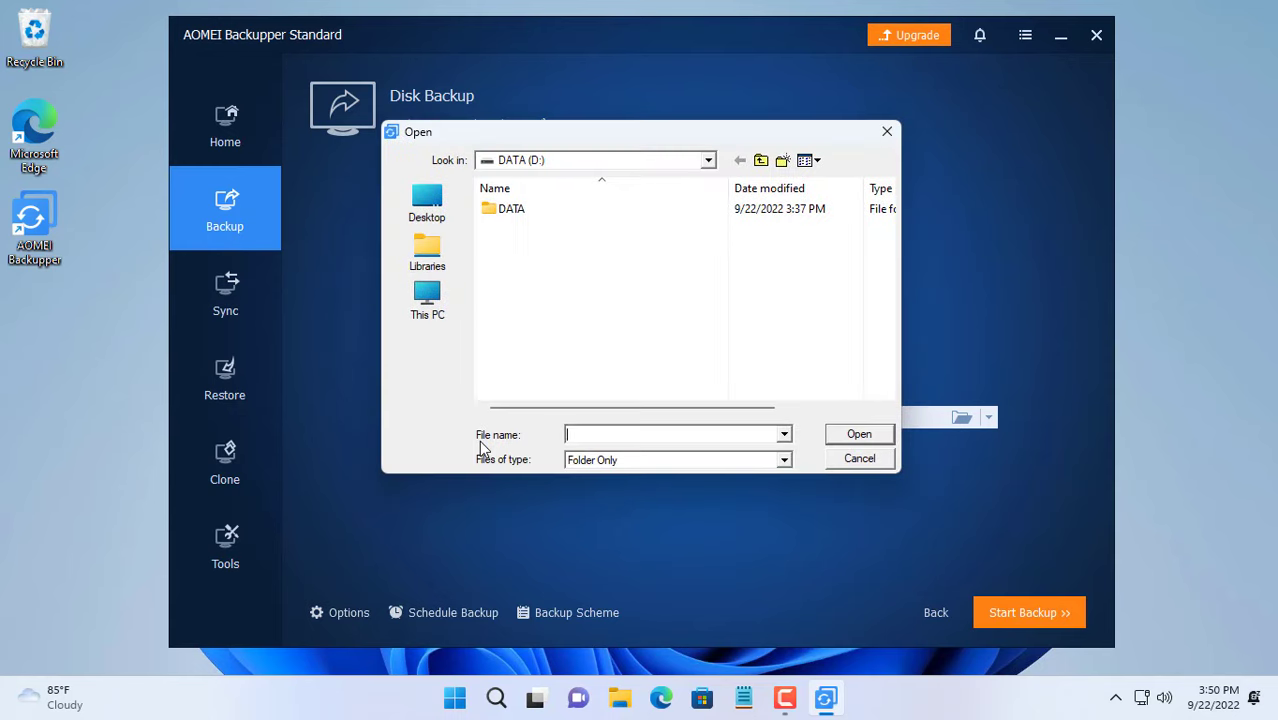
click(708, 161)
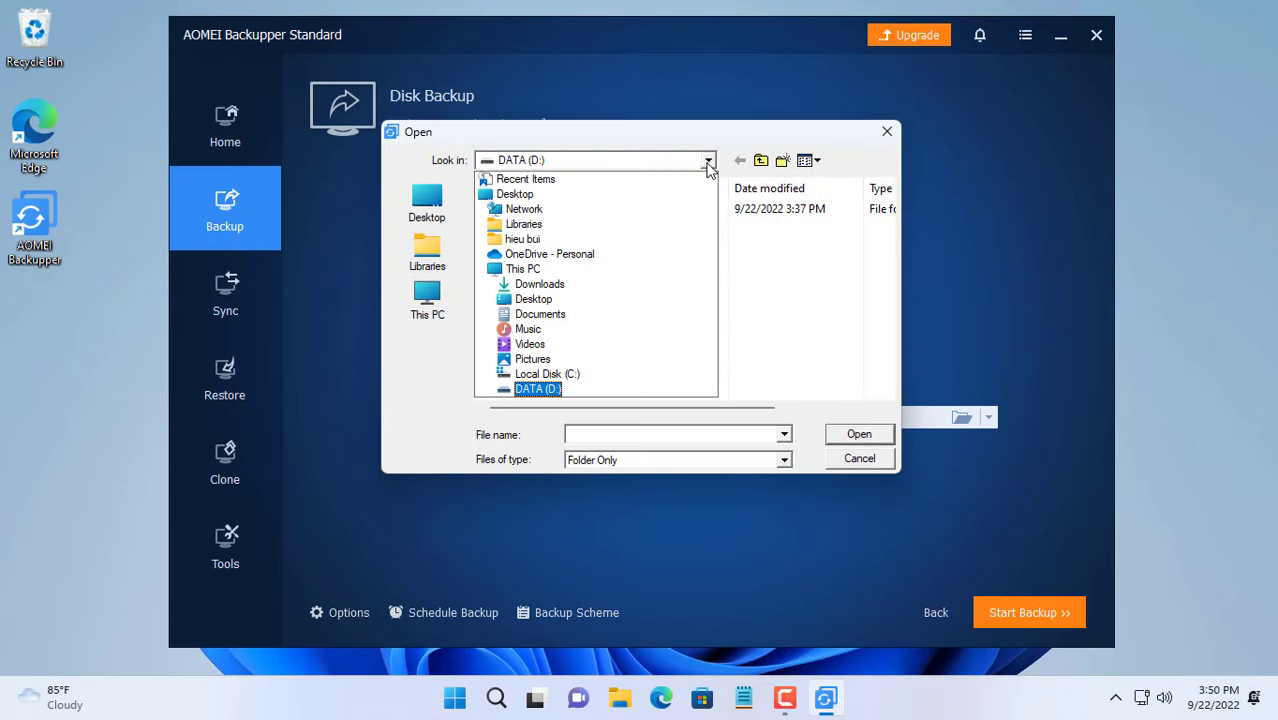
click(603, 390)
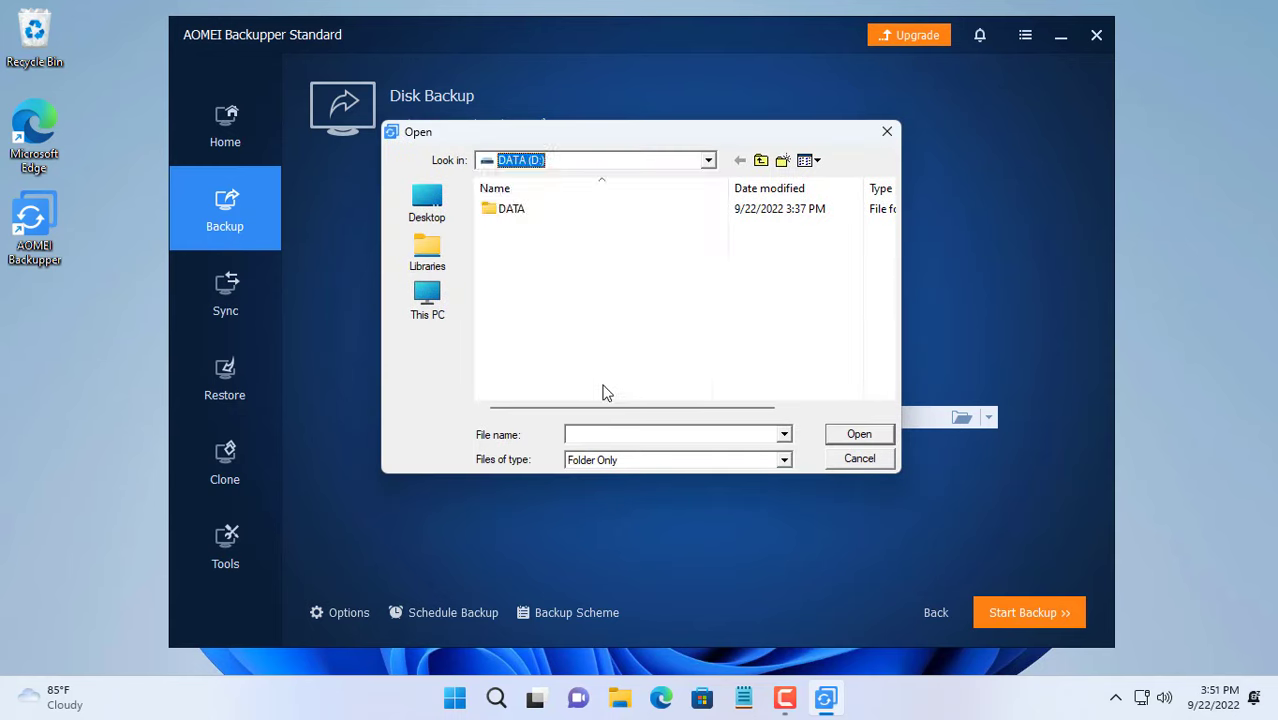
click(836, 440)
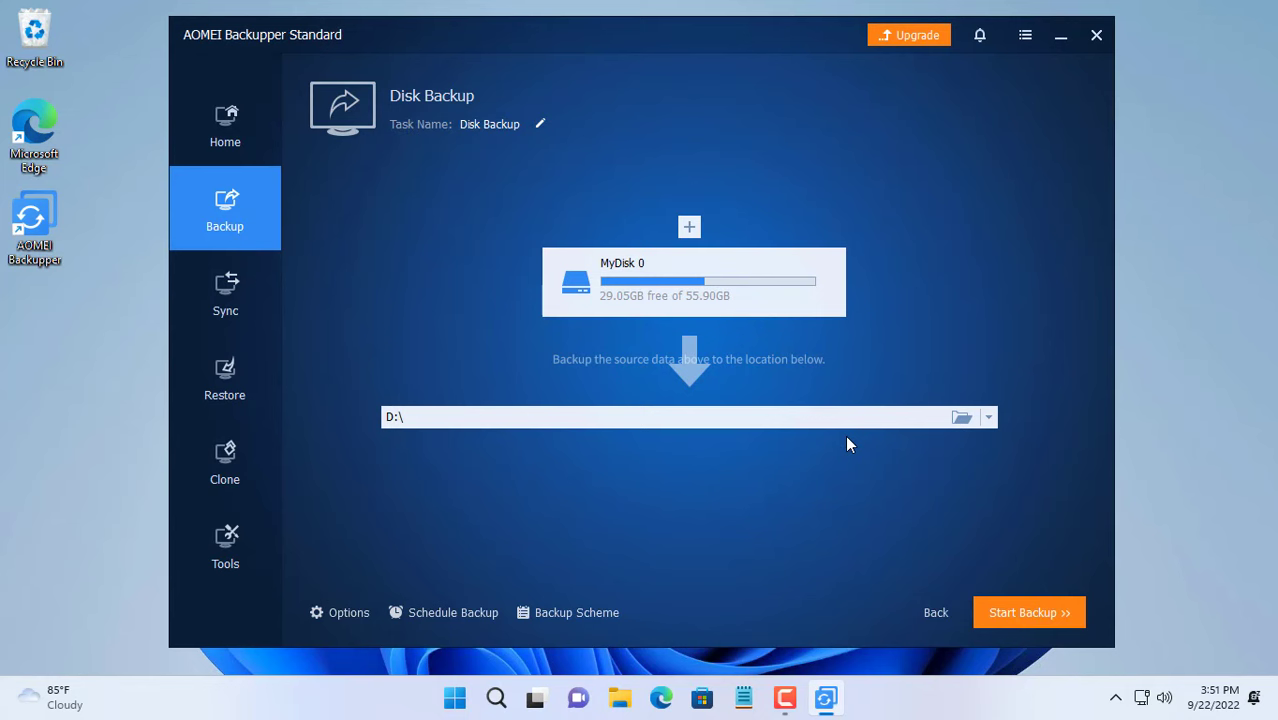
click(1035, 620)
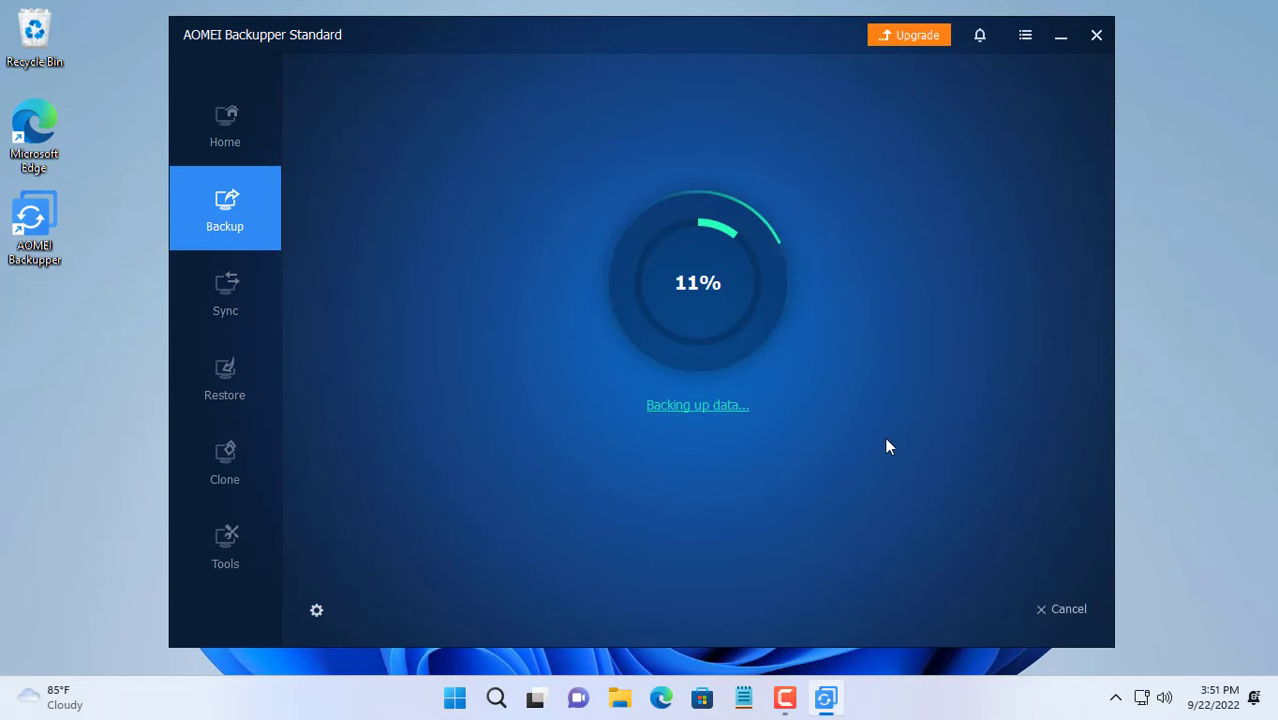
- Check the backup log and the Disk Backup image file in D:\Disk Backup
click(712, 406)
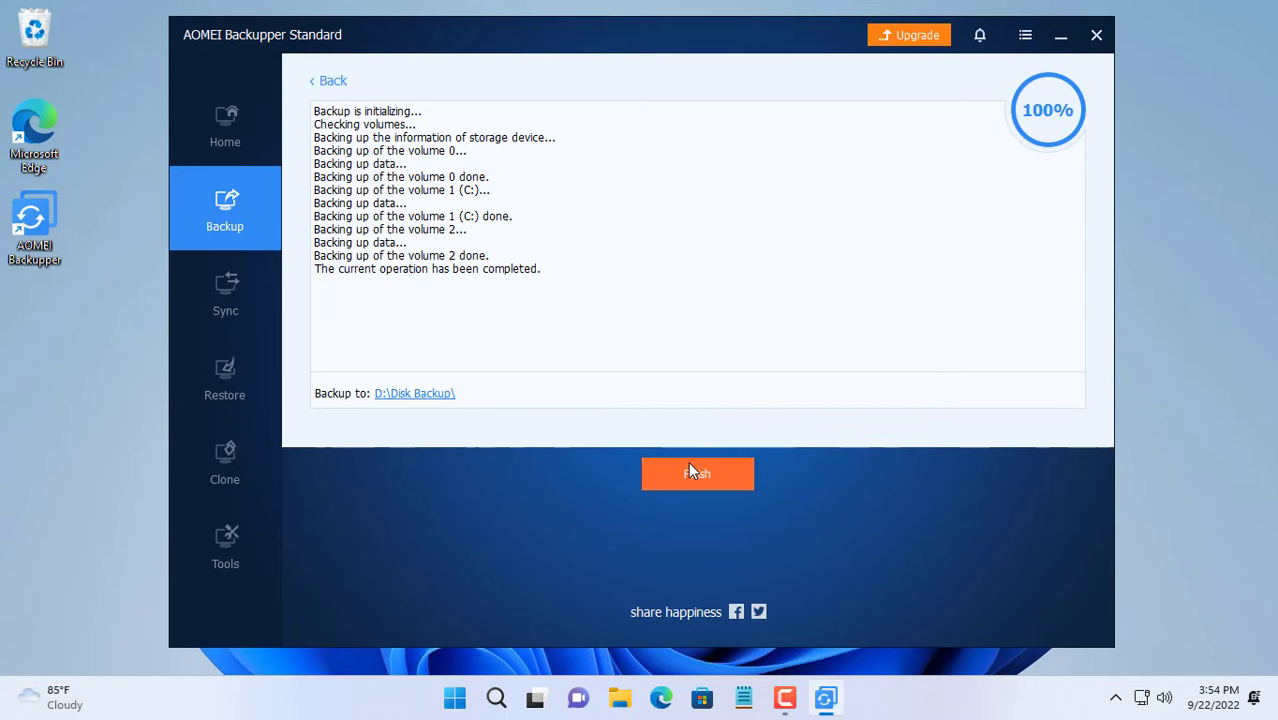
click(420, 394)
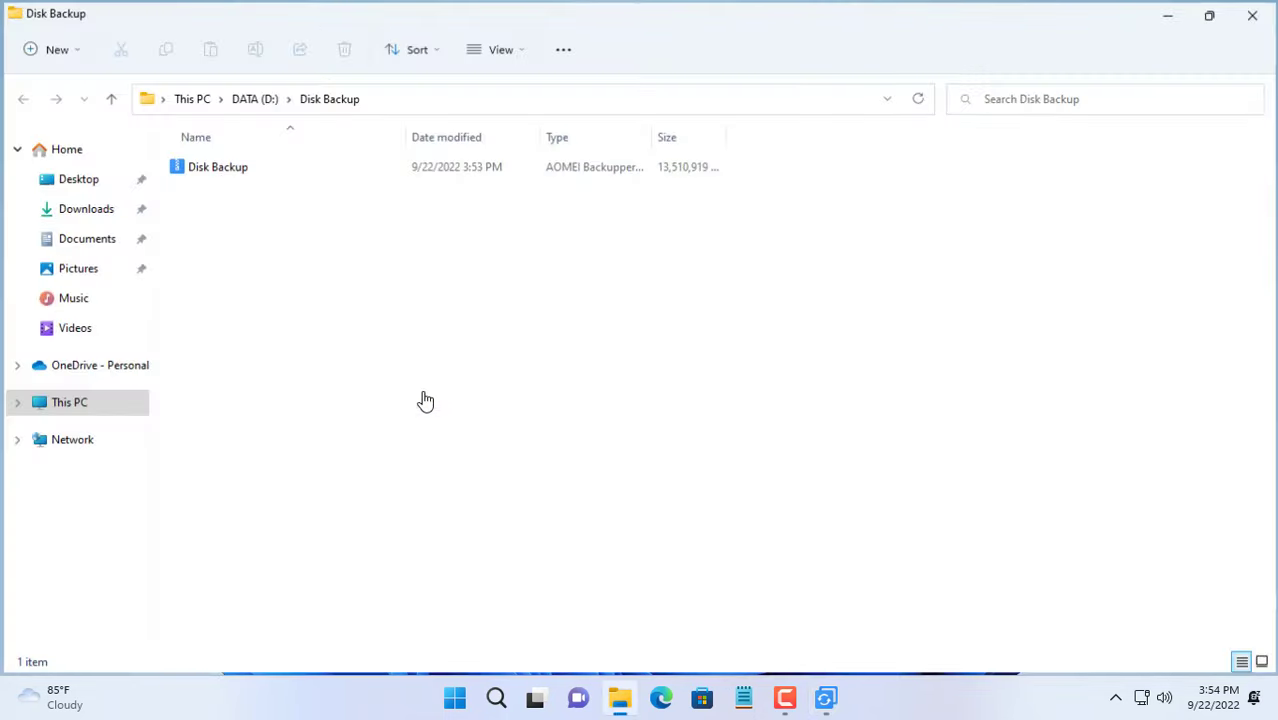
click(247, 172)
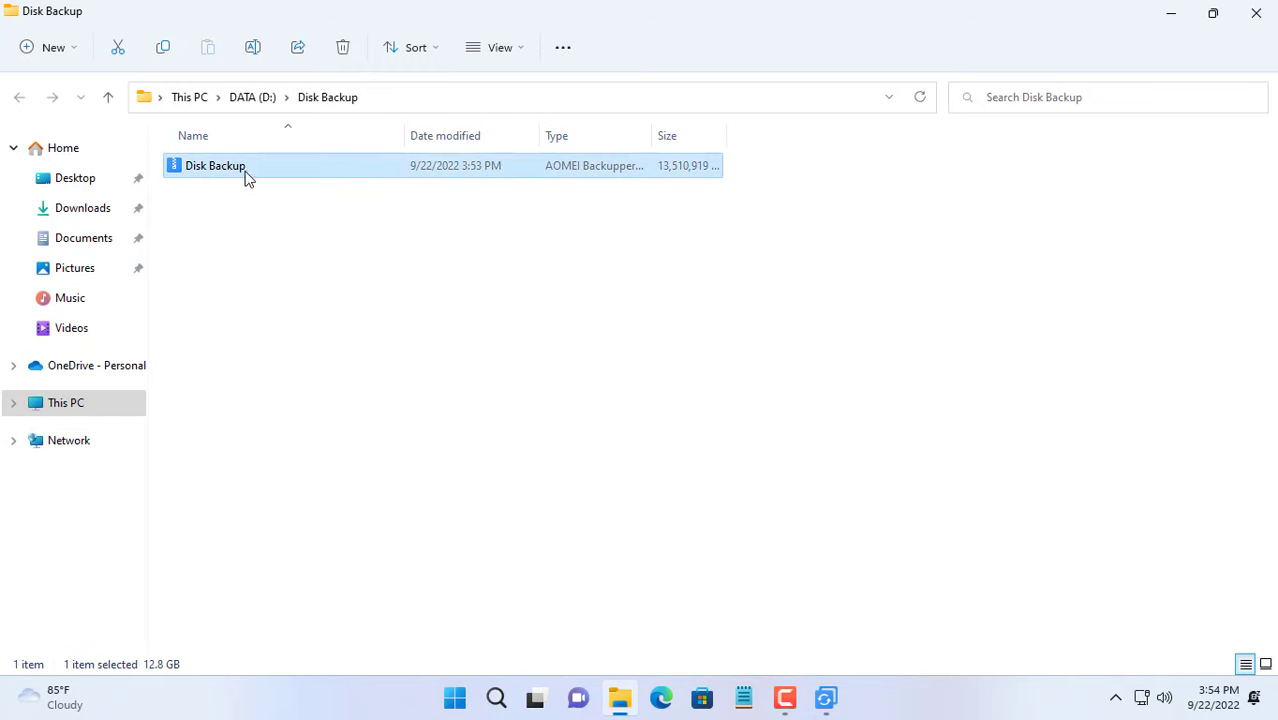
- Close File Explorer, finish the completed backup, and close AOMEI Backupper
click(1255, 12)
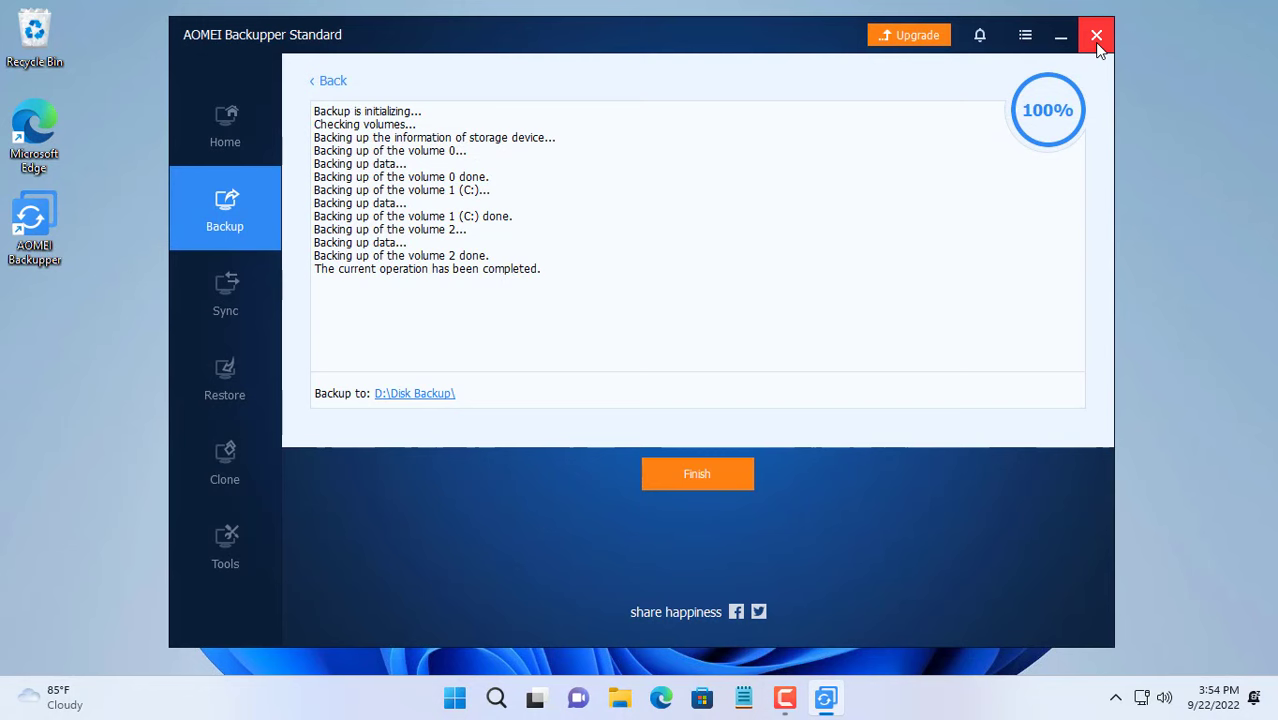
click(686, 476)
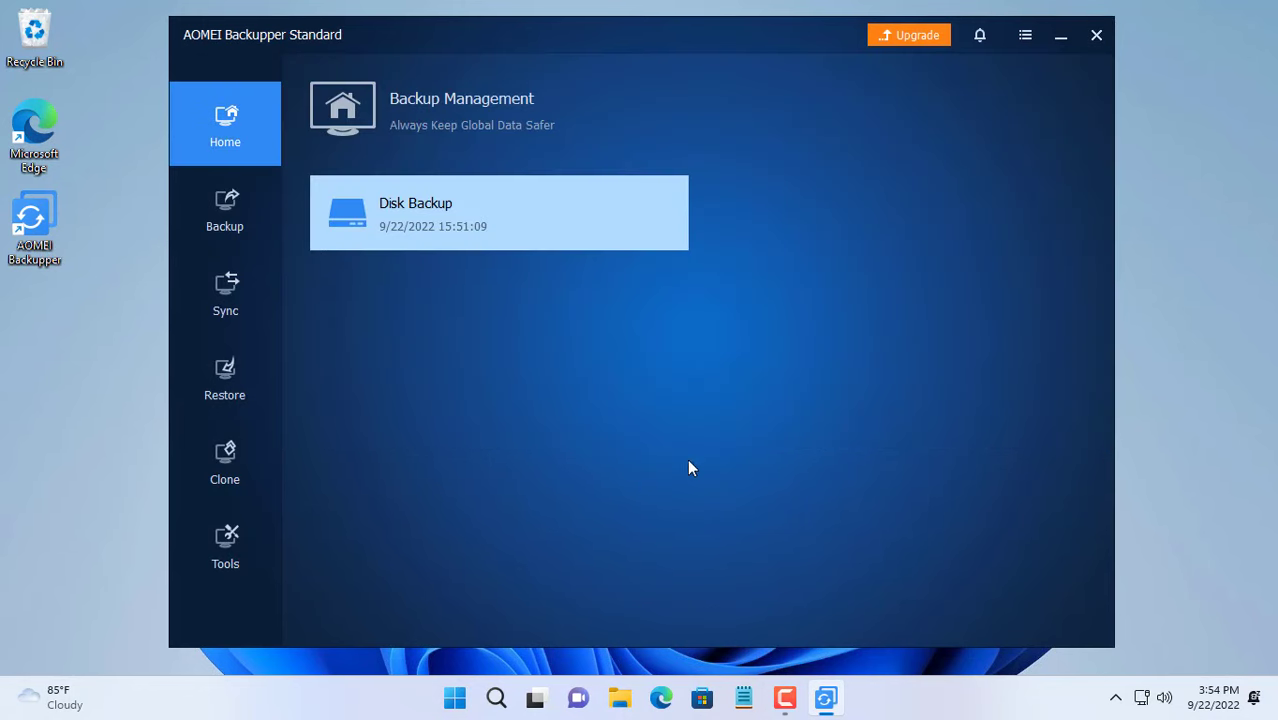
click(1095, 40)
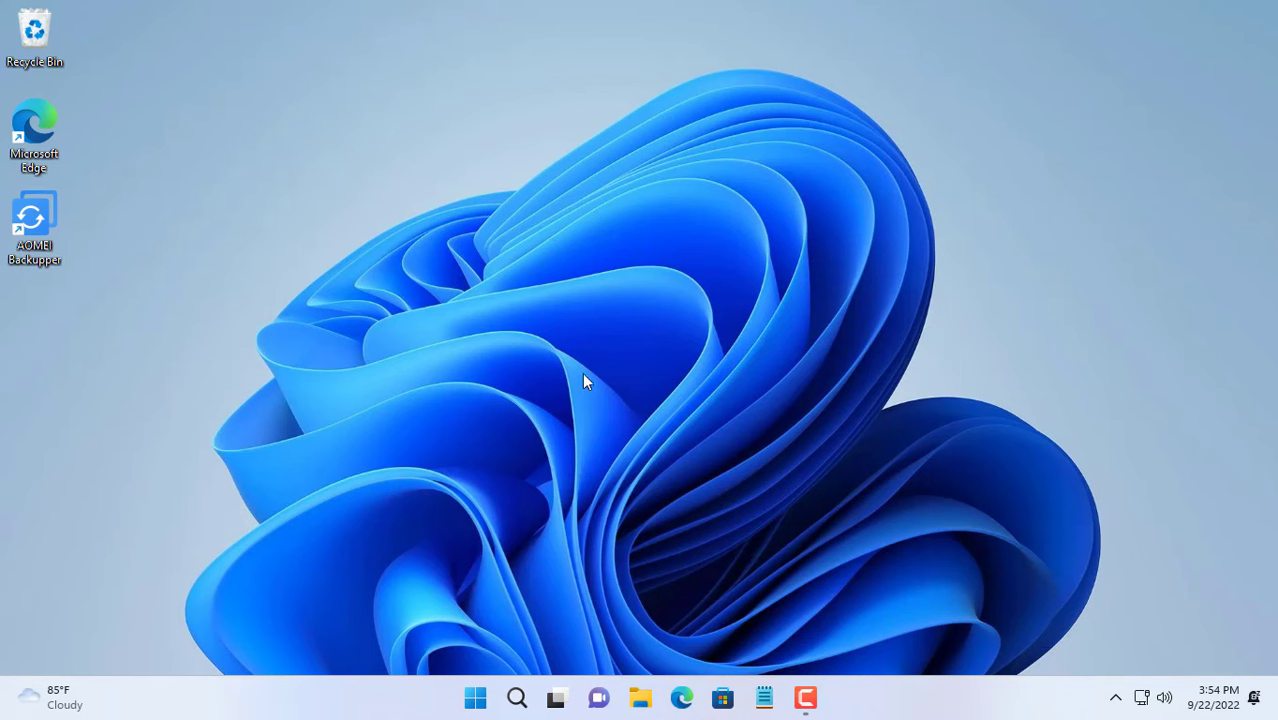
- Download DeployFree.exe from the AOMEI Image Deploy page in Edge and run it
click(679, 697)
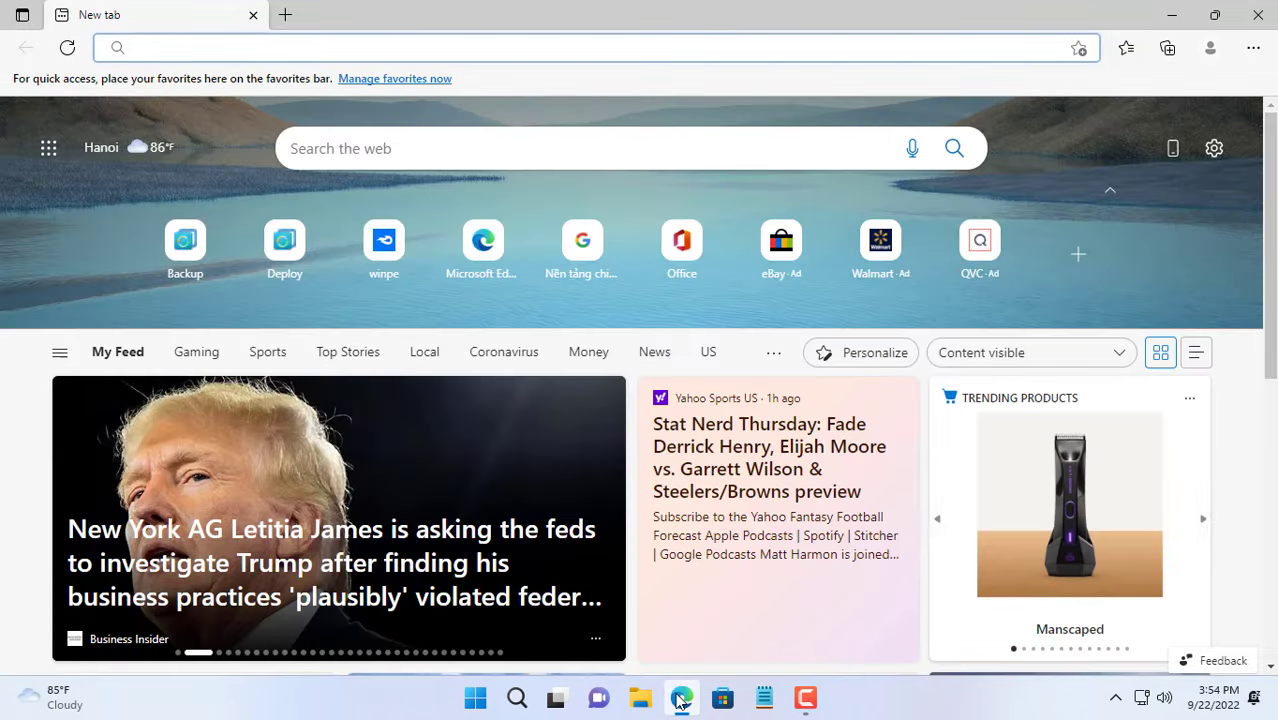
click(290, 252)
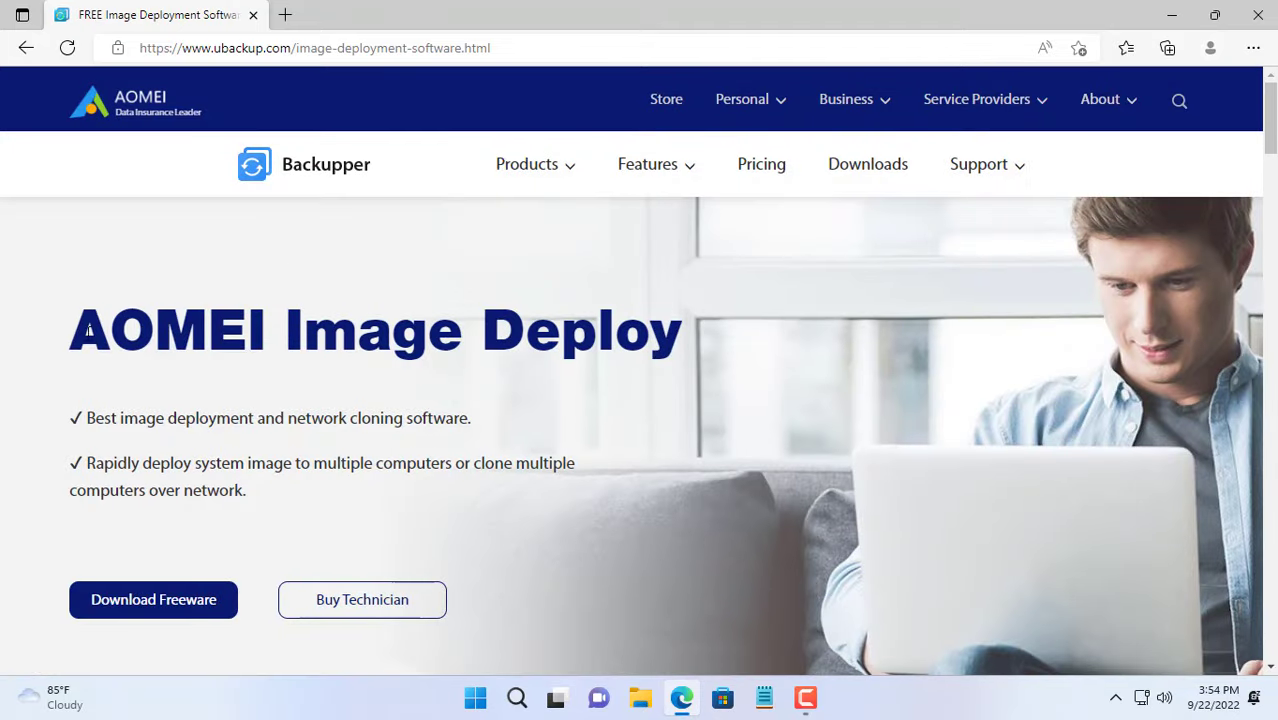
drag(150, 340, 680, 343)
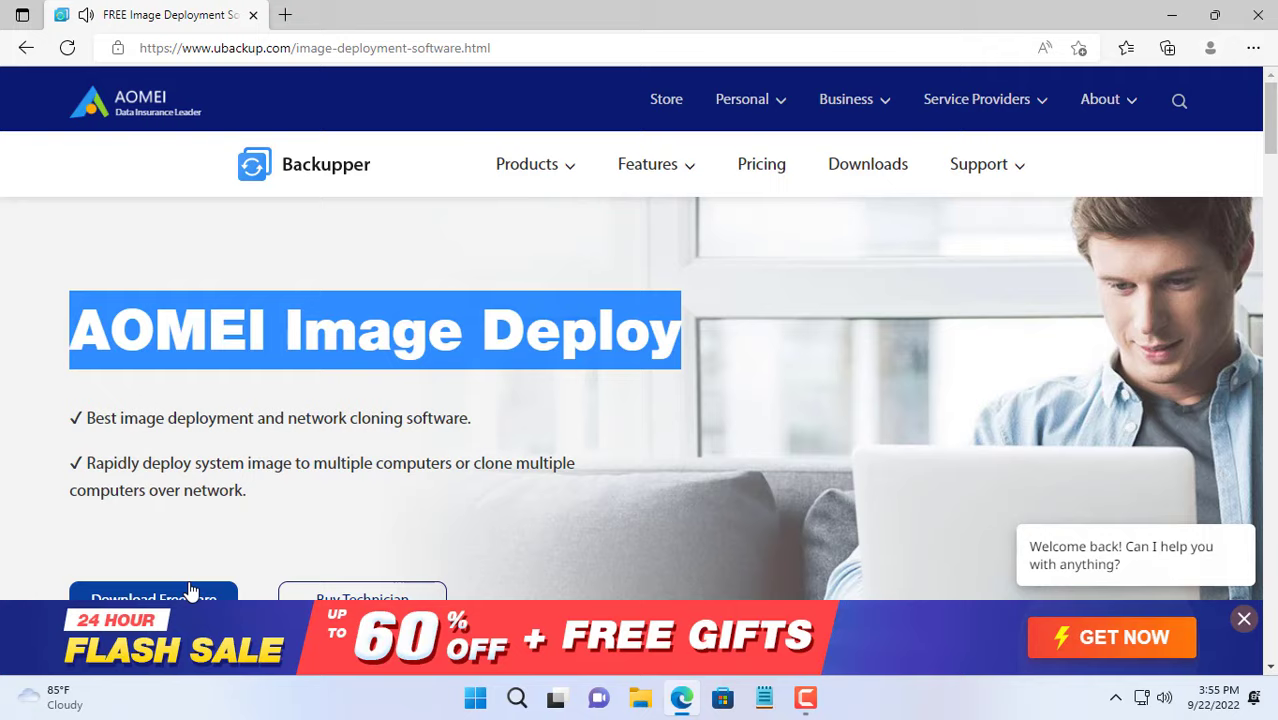
scroll(210, 540, down, 3)
click(174, 365)
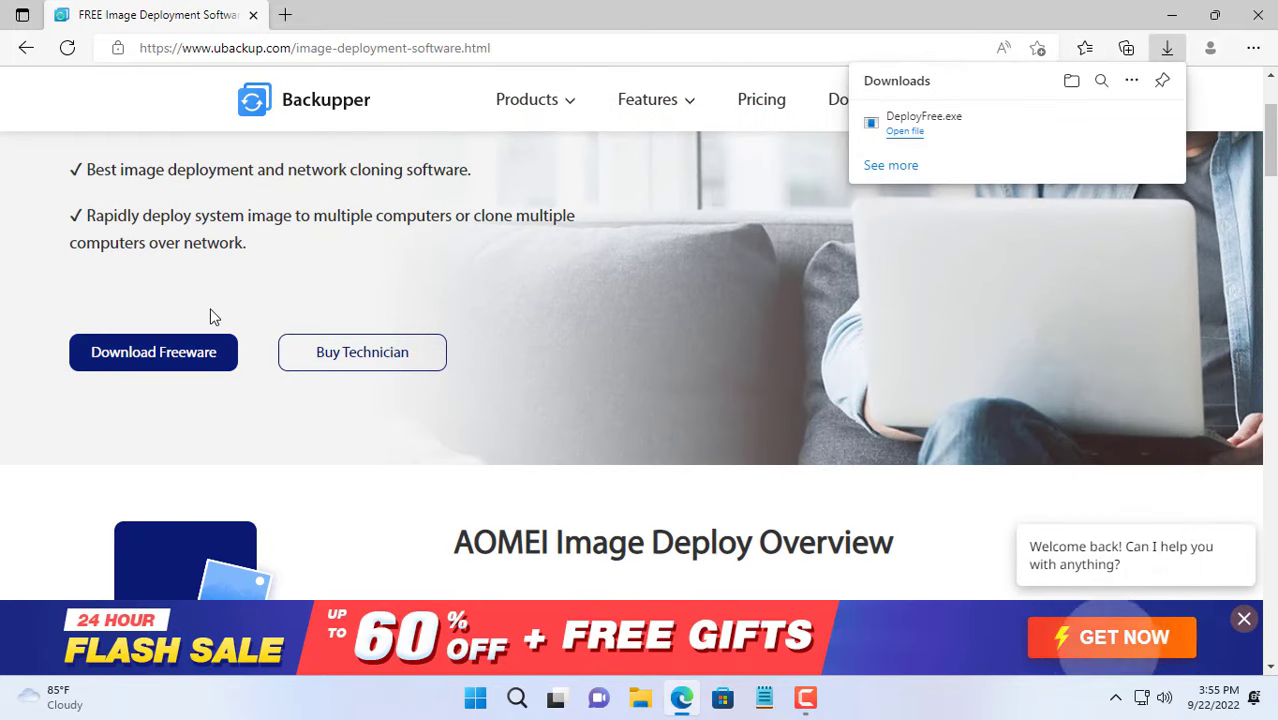
click(906, 136)
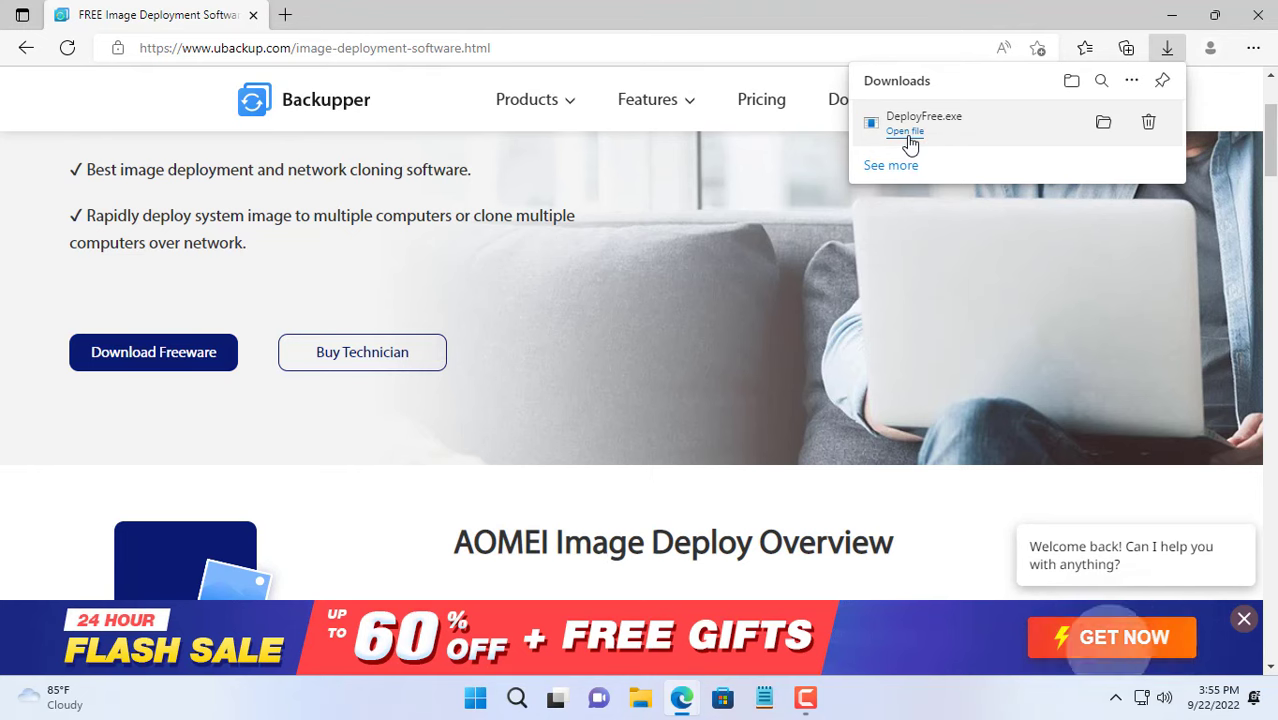
- Close Edge, install Image Deploy Free, select 'Create bootable WinPE ISO manually', then minimize
click(1246, 14)
click(1246, 14)
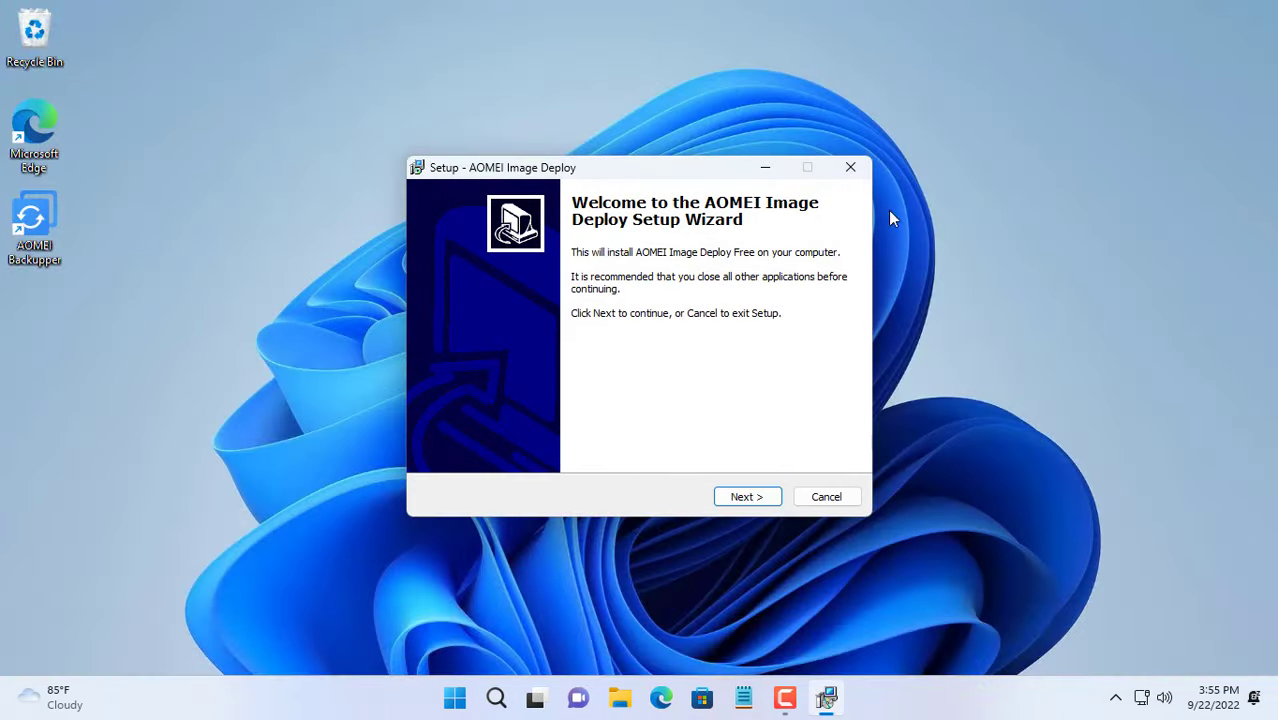
click(759, 495)
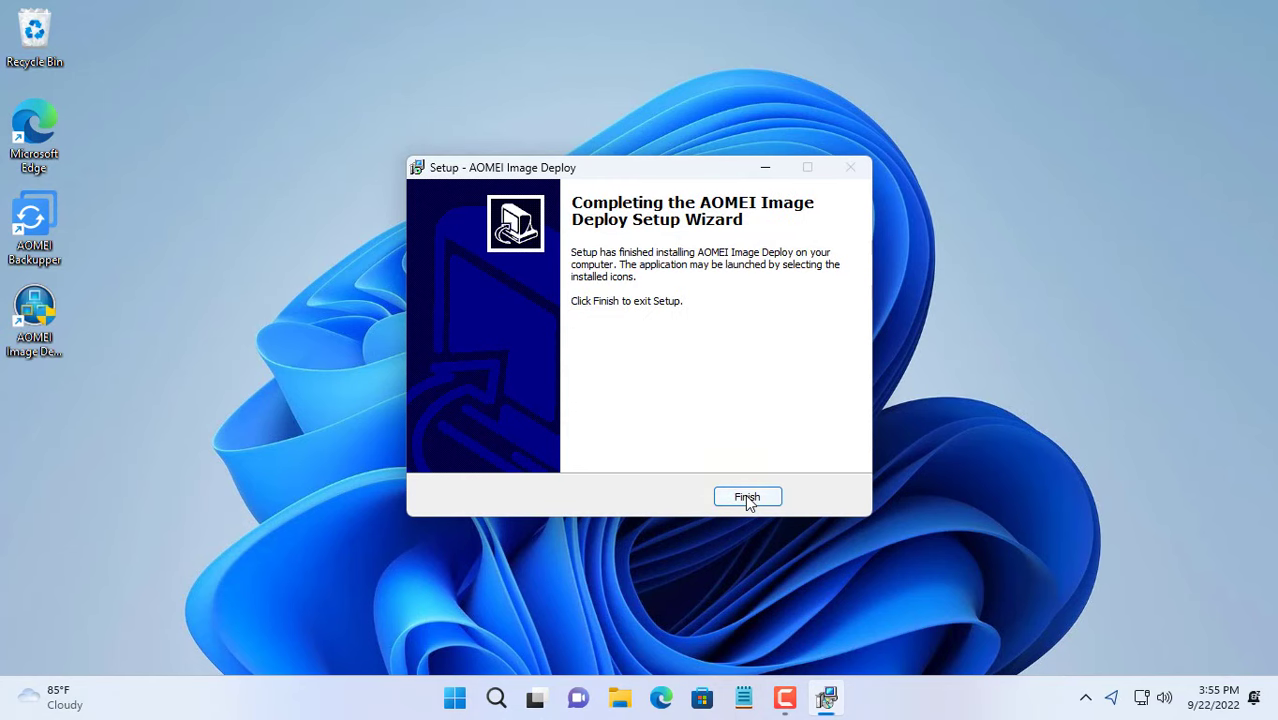
click(746, 497)
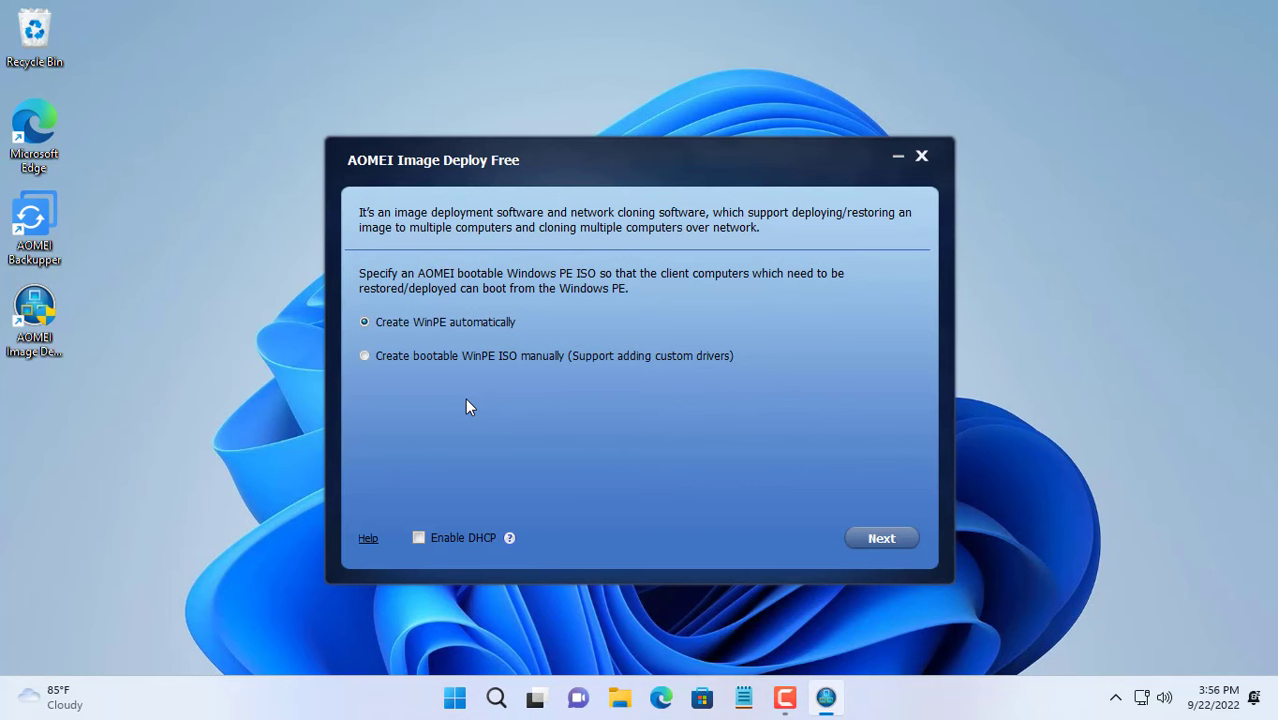
click(498, 355)
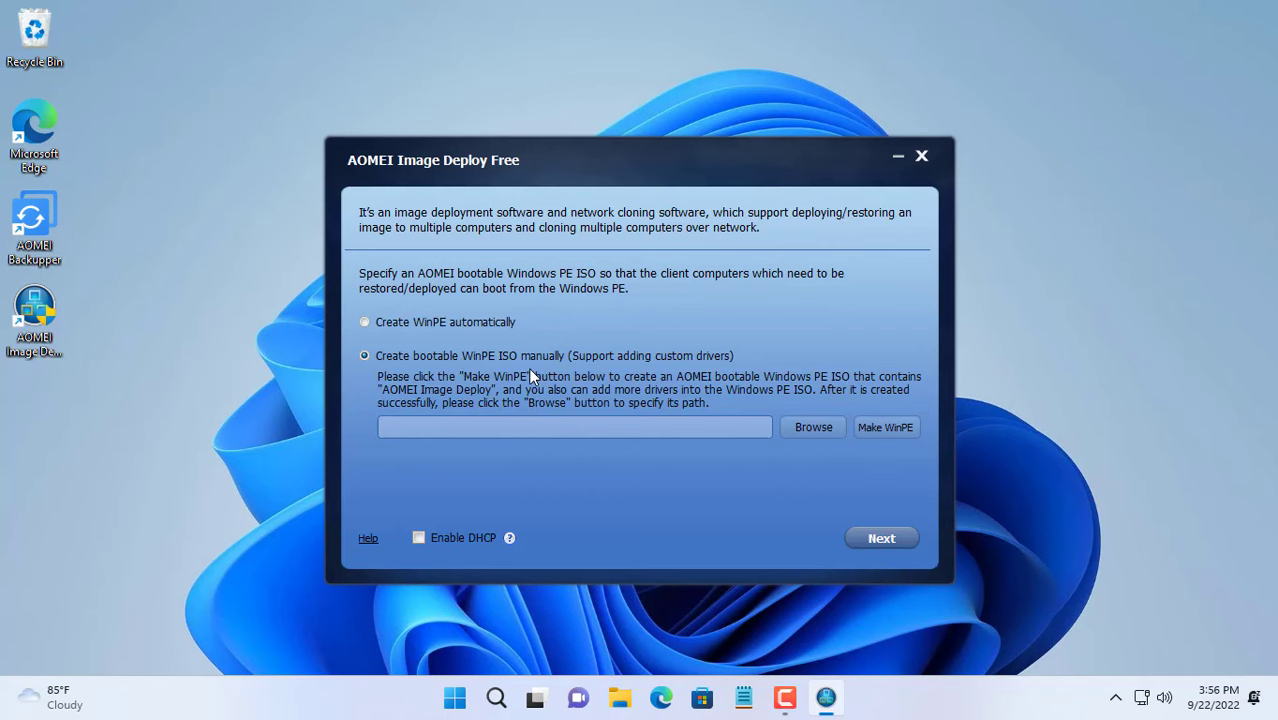
click(897, 158)
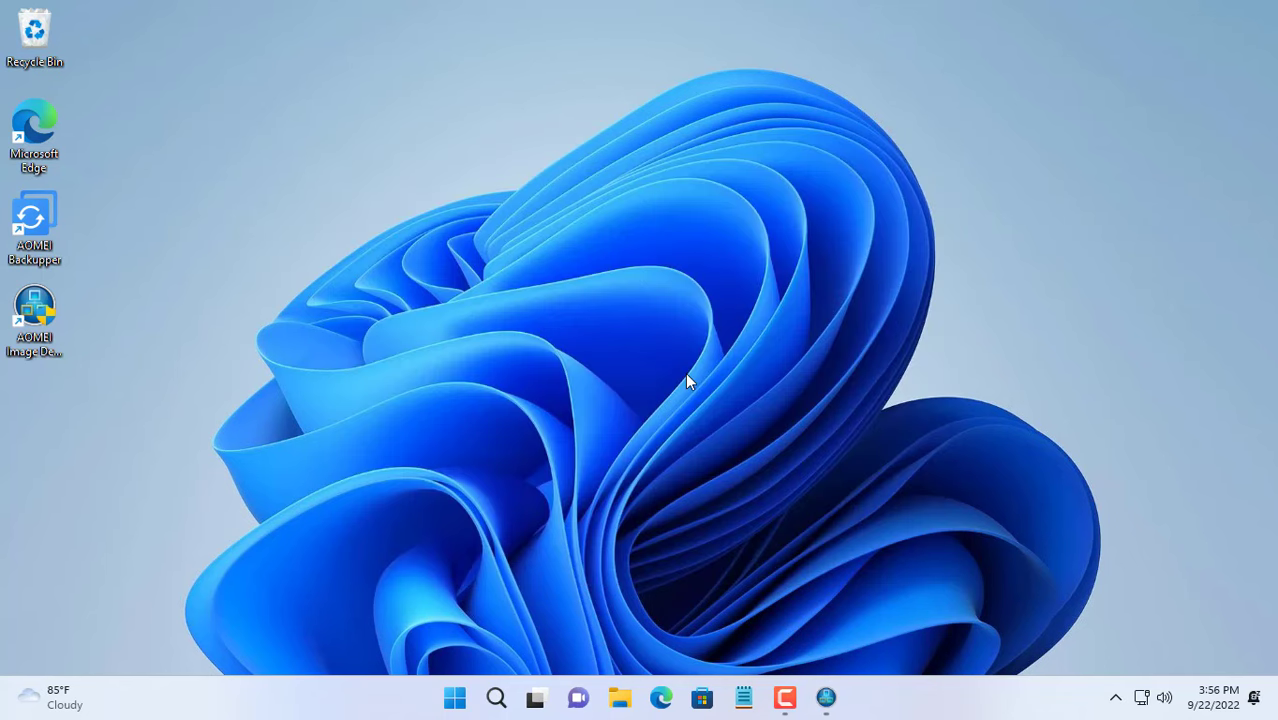
- Download ampe.iso from the saved winpe MediaFire page and show it in Downloads
click(662, 697)
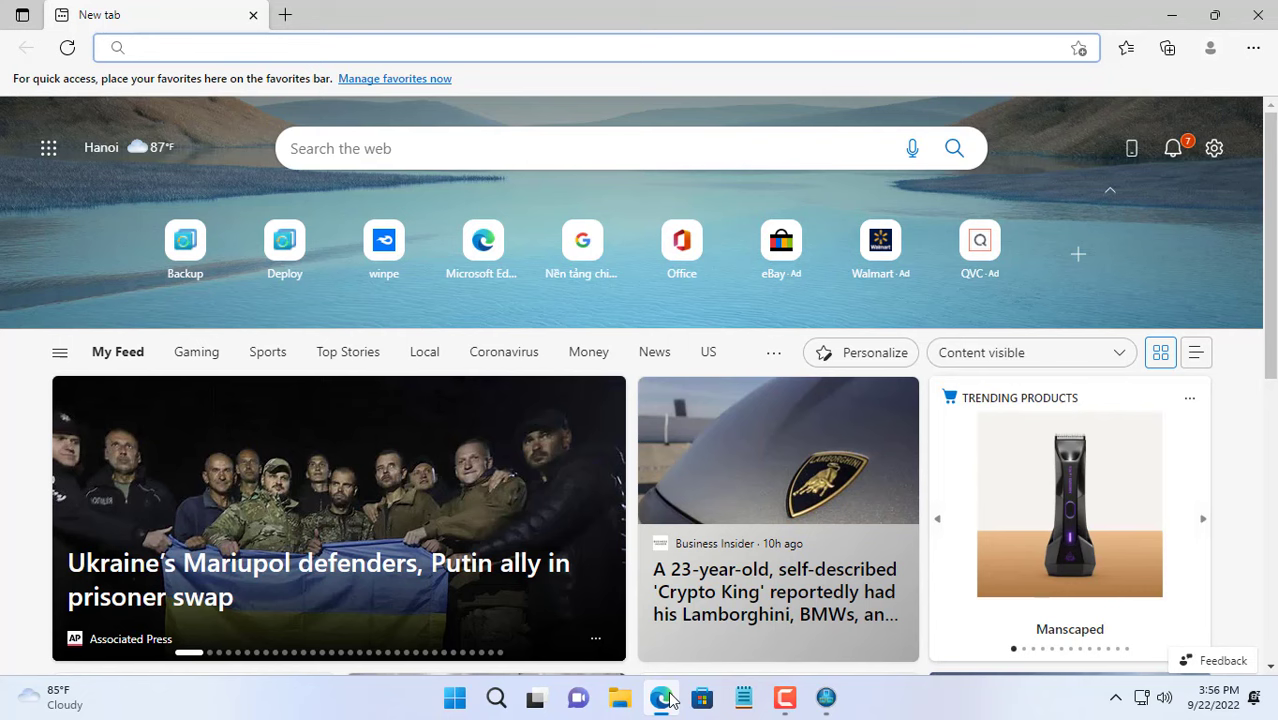
click(400, 268)
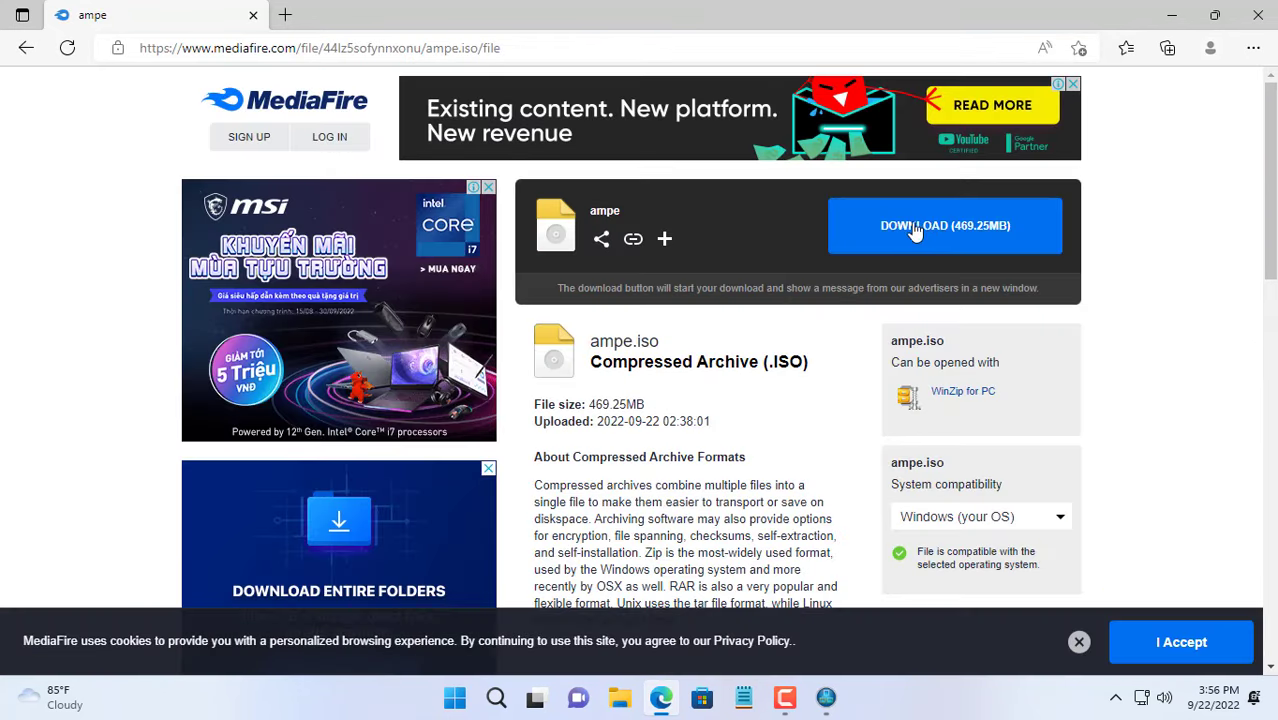
click(840, 230)
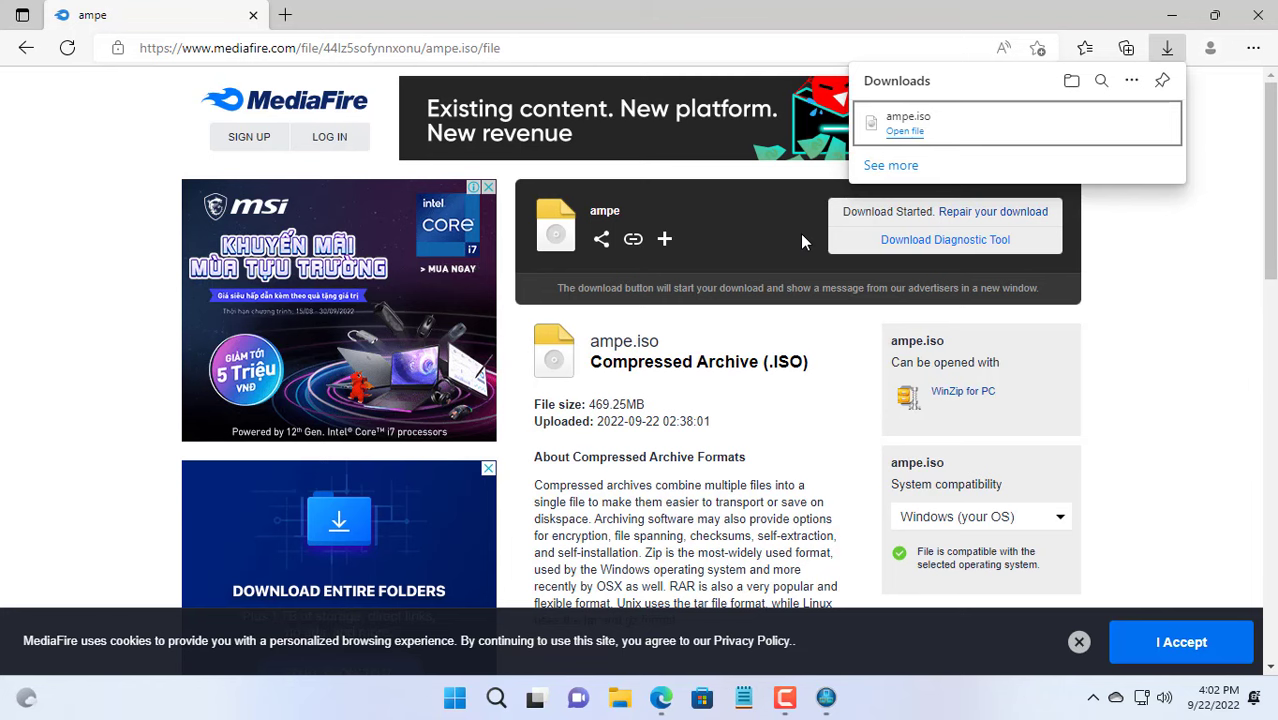
mouse_move(981, 123)
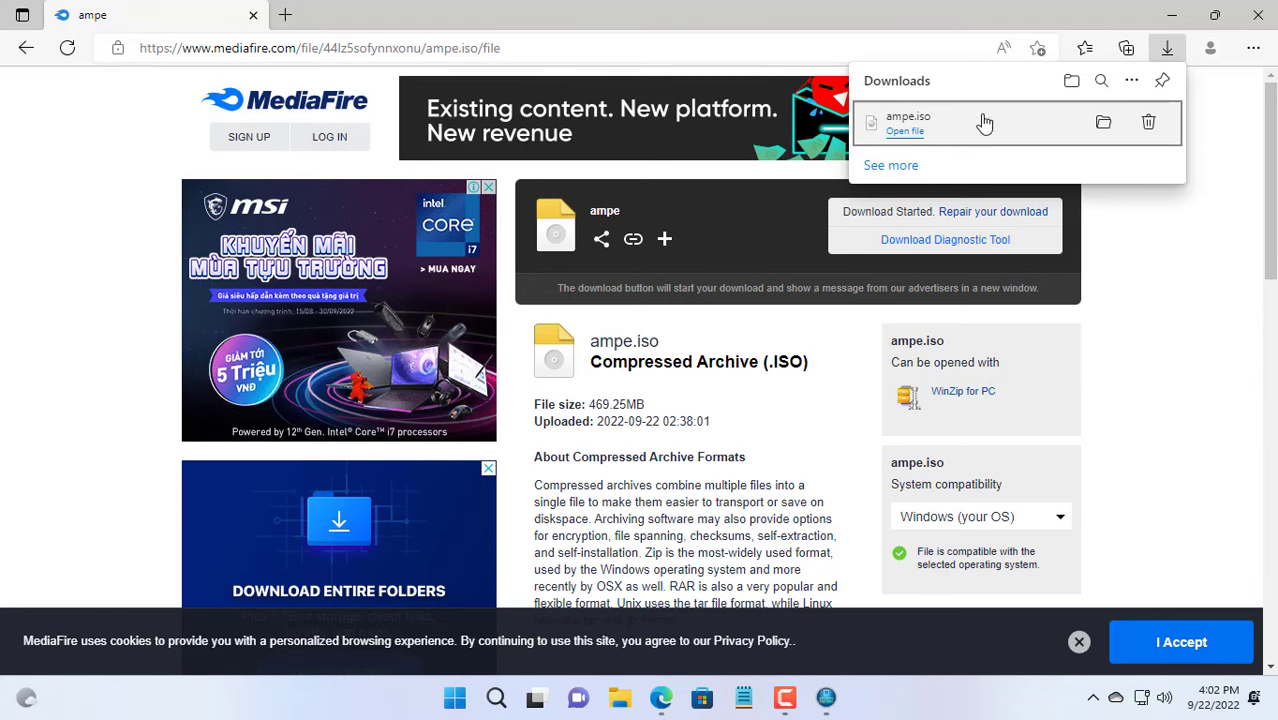
click(1104, 124)
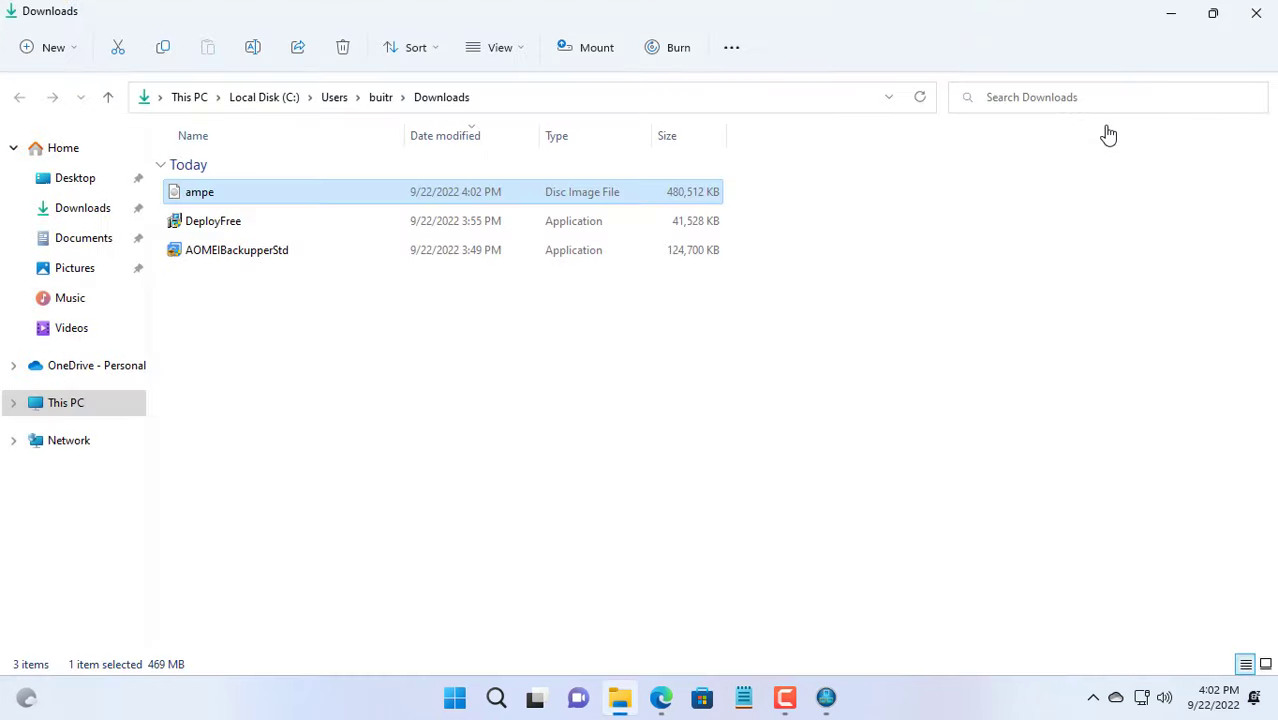
- Paste the ampe disc image from Downloads into the Desktop folder
click(268, 222)
click(254, 194)
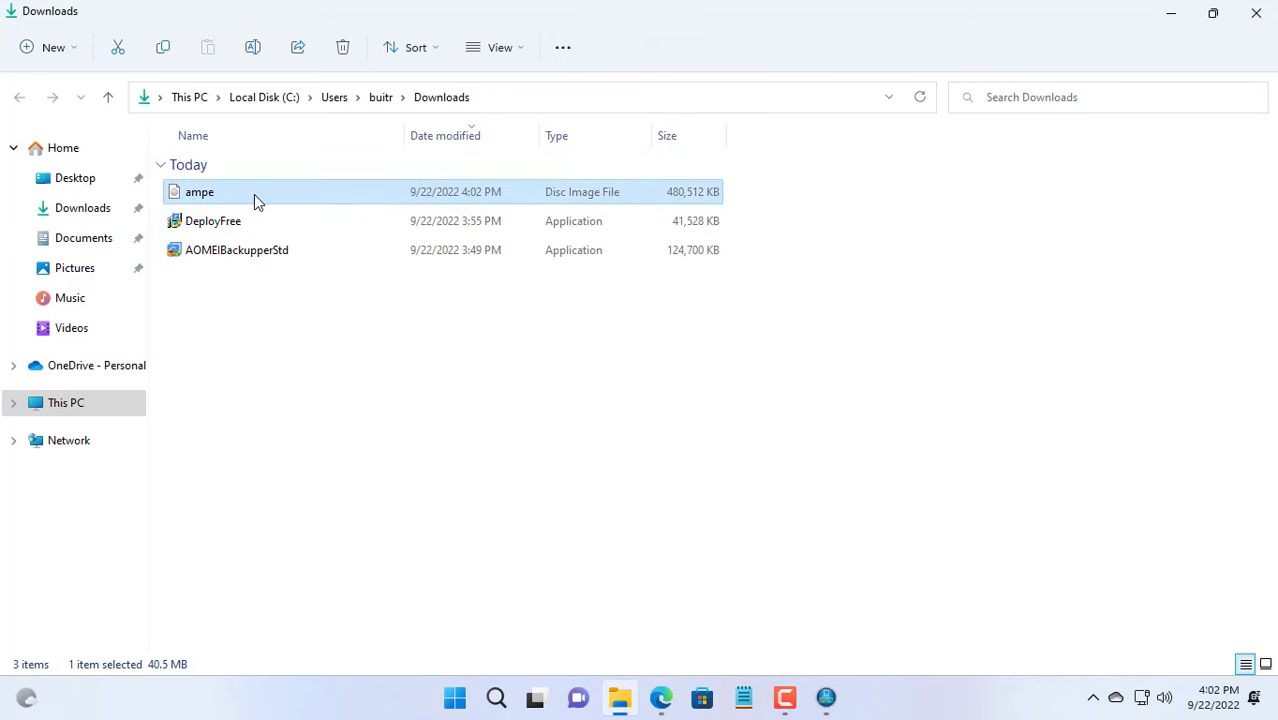
click(112, 192)
key(ctrl+v)
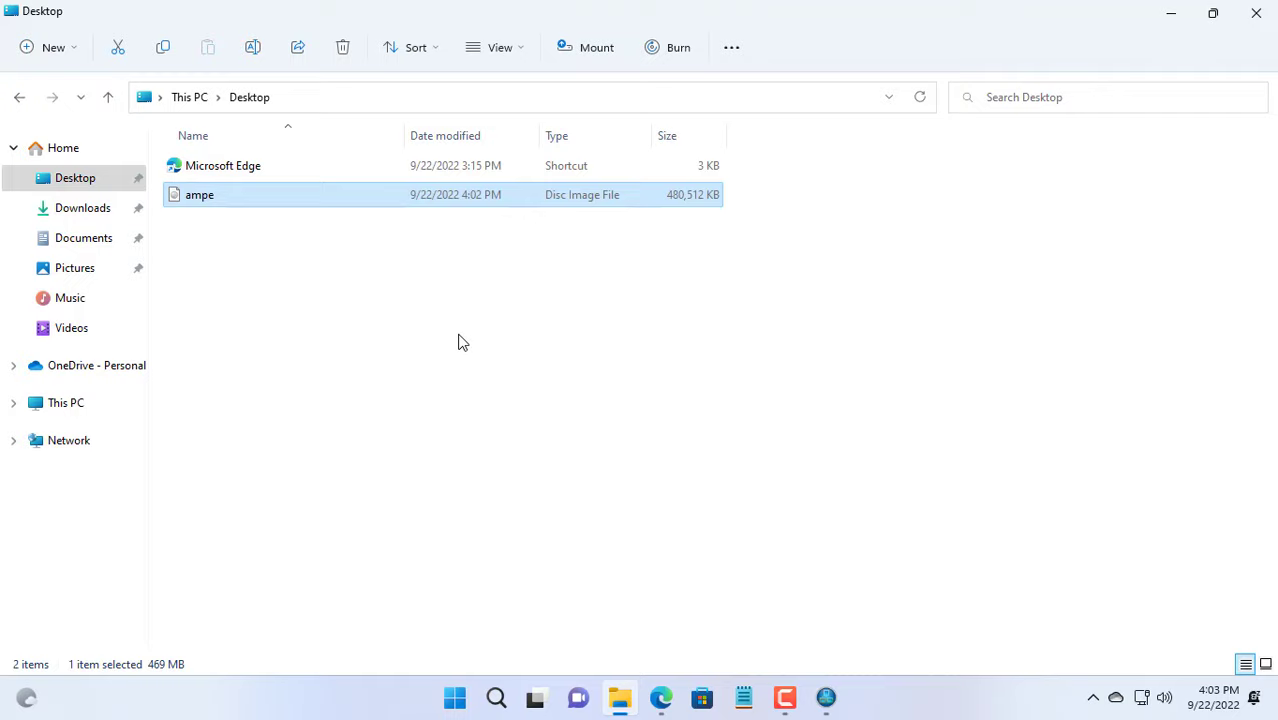
- Close File Explorer and Edge, then select and deselect the ampe desktop icon
click(1262, 30)
click(1262, 30)
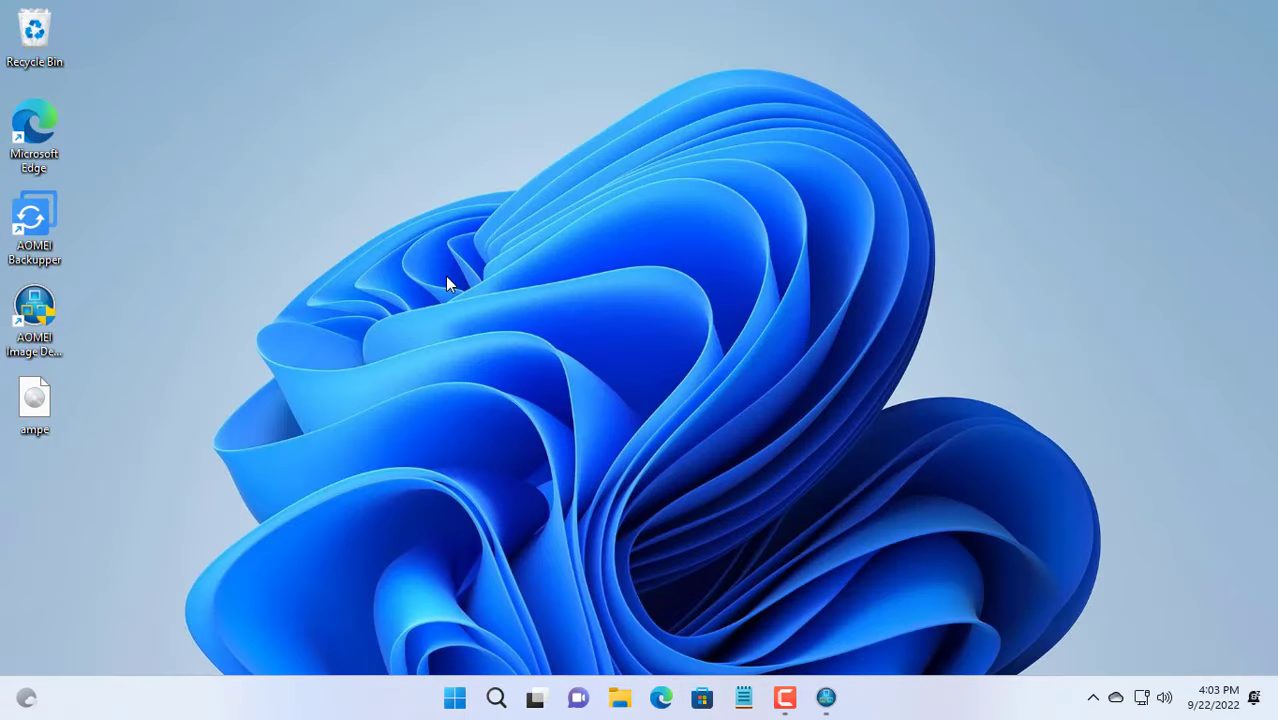
drag(106, 376, 22, 459)
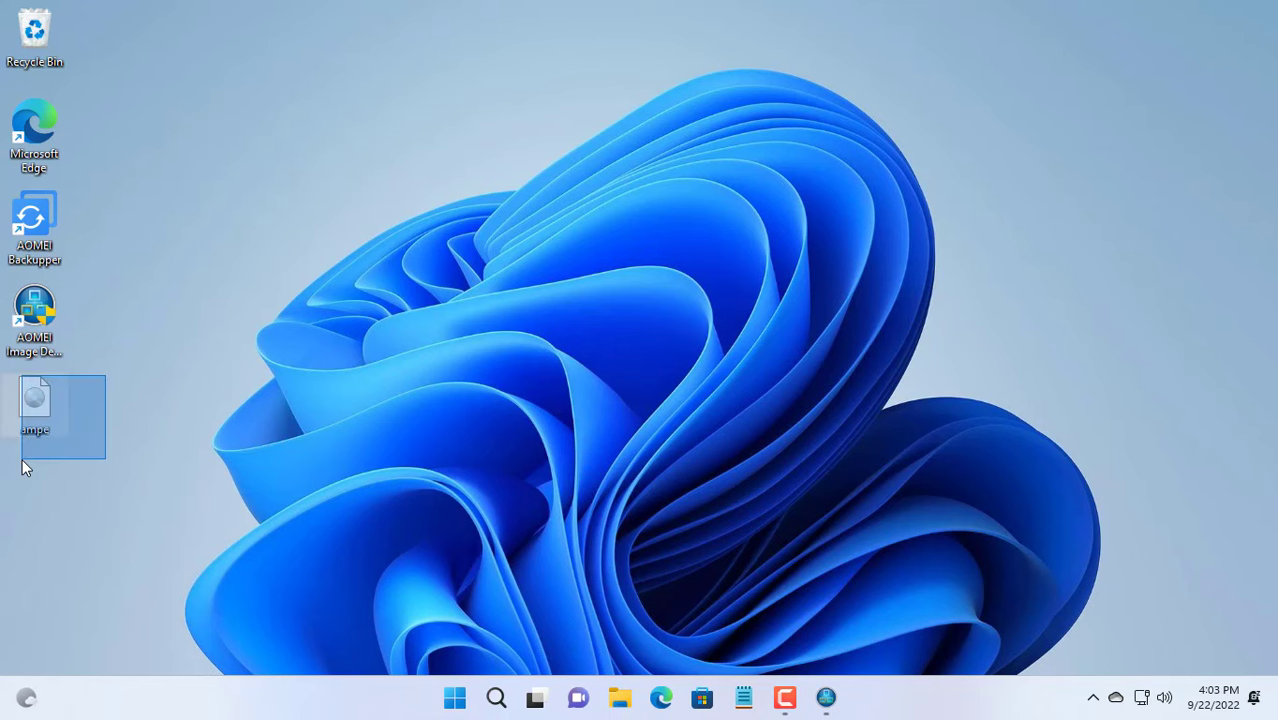
click(399, 392)
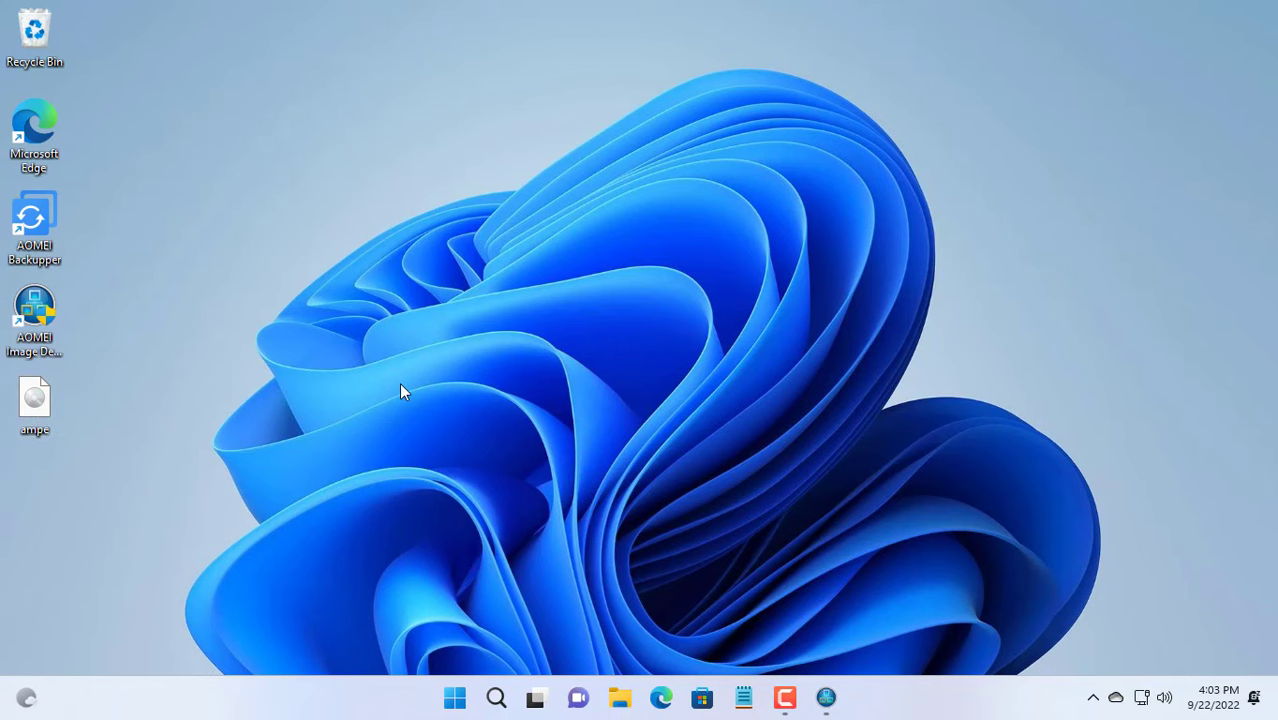
- Use Desktop\ampe.iso as the WinPE boot image and start the PXE service
click(828, 700)
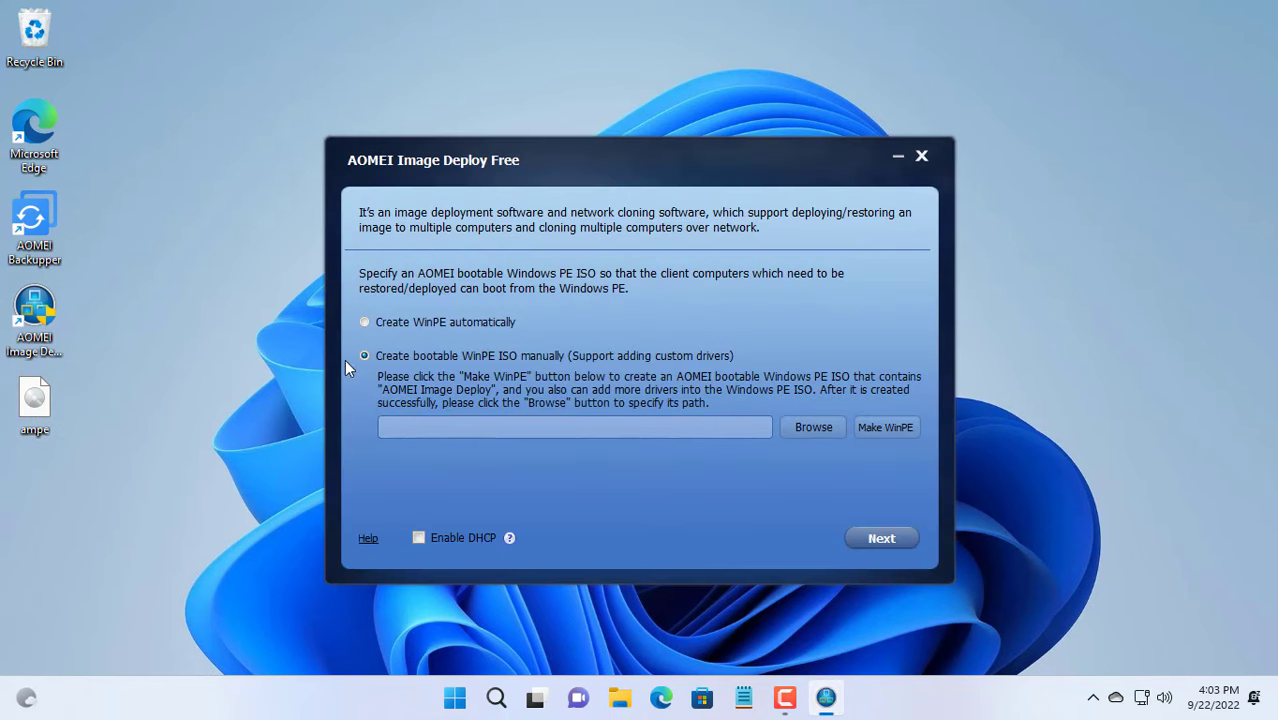
click(812, 428)
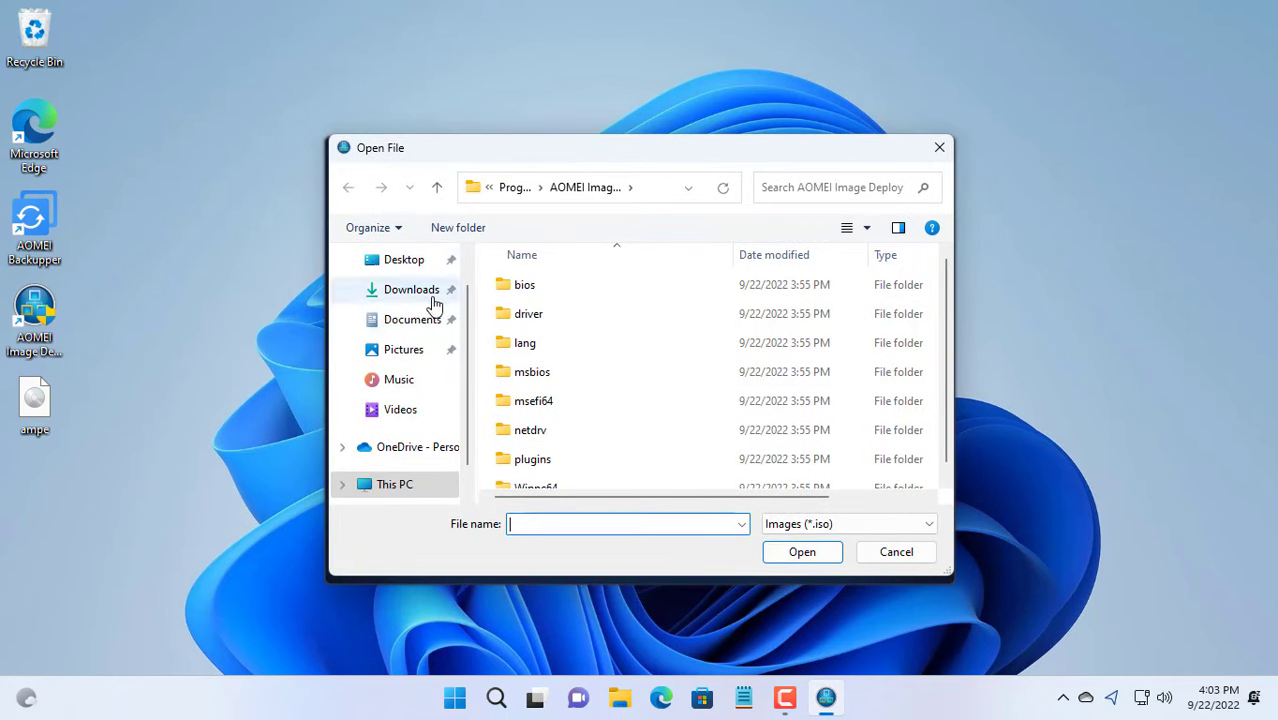
click(415, 266)
click(522, 290)
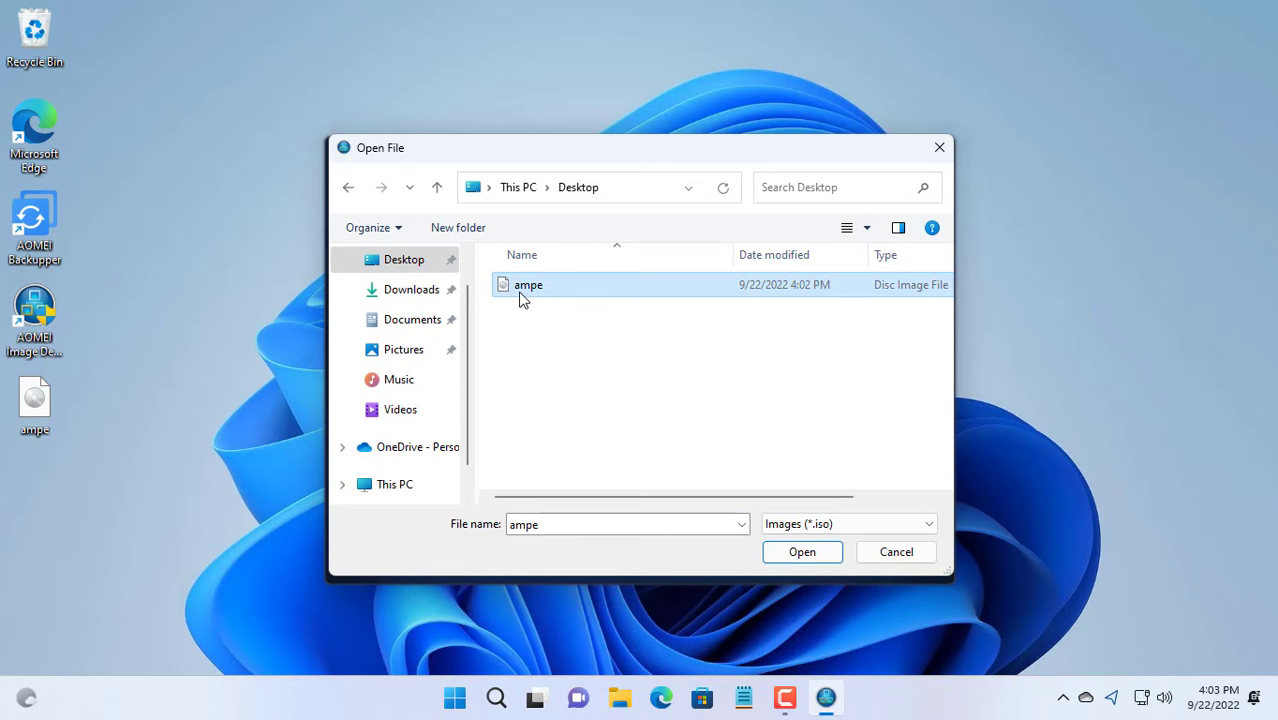
click(800, 552)
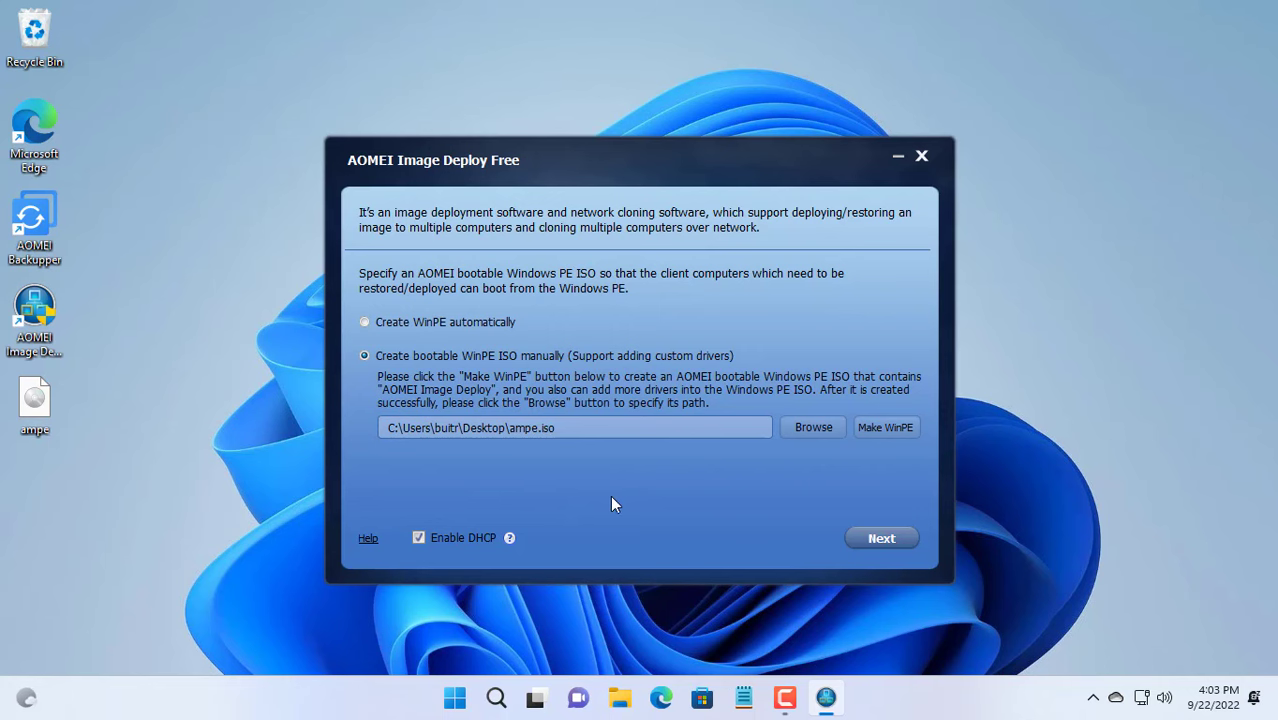
click(880, 540)
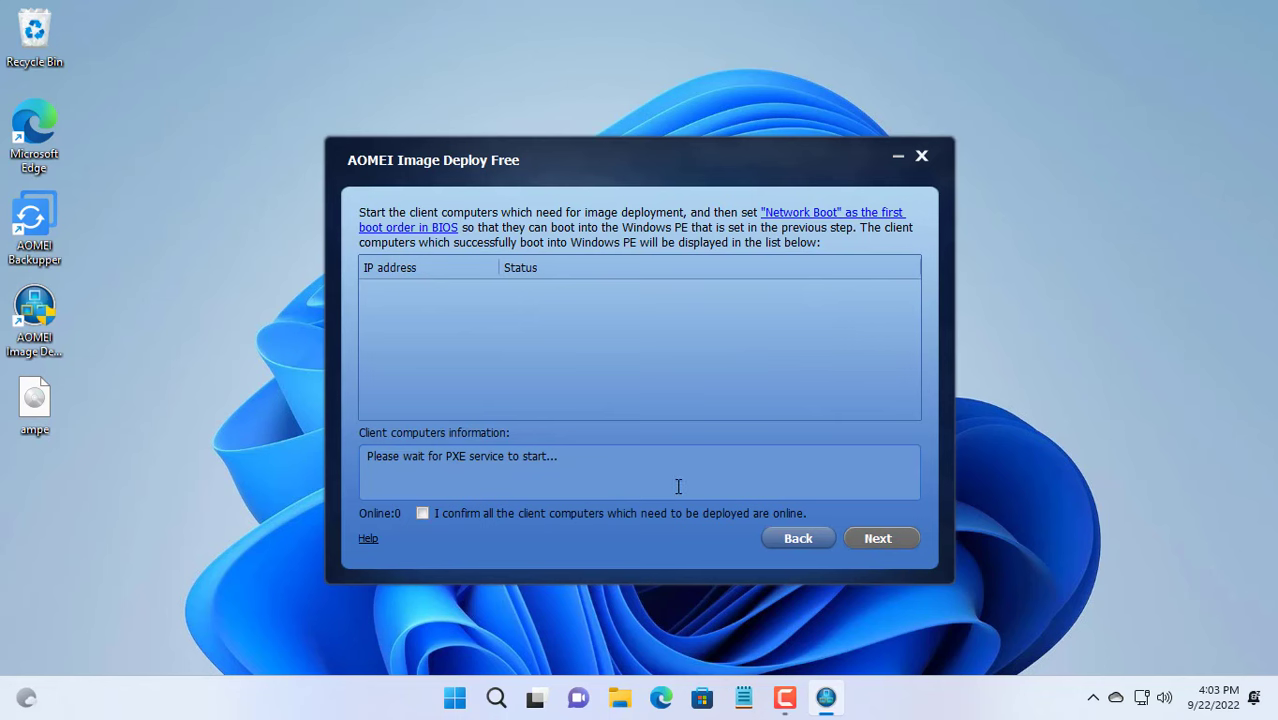
drag(680, 469, 365, 455)
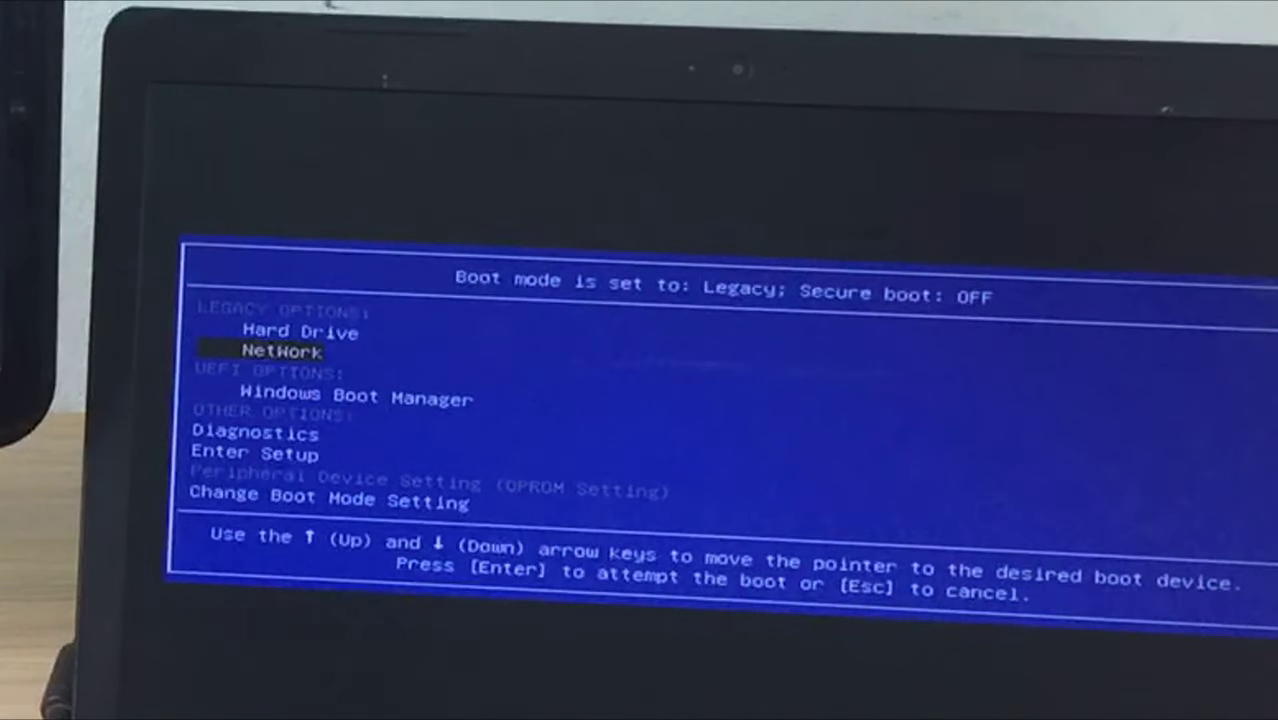
- Boot the laptop from Network via its F12 one-time boot menu
key(Return)
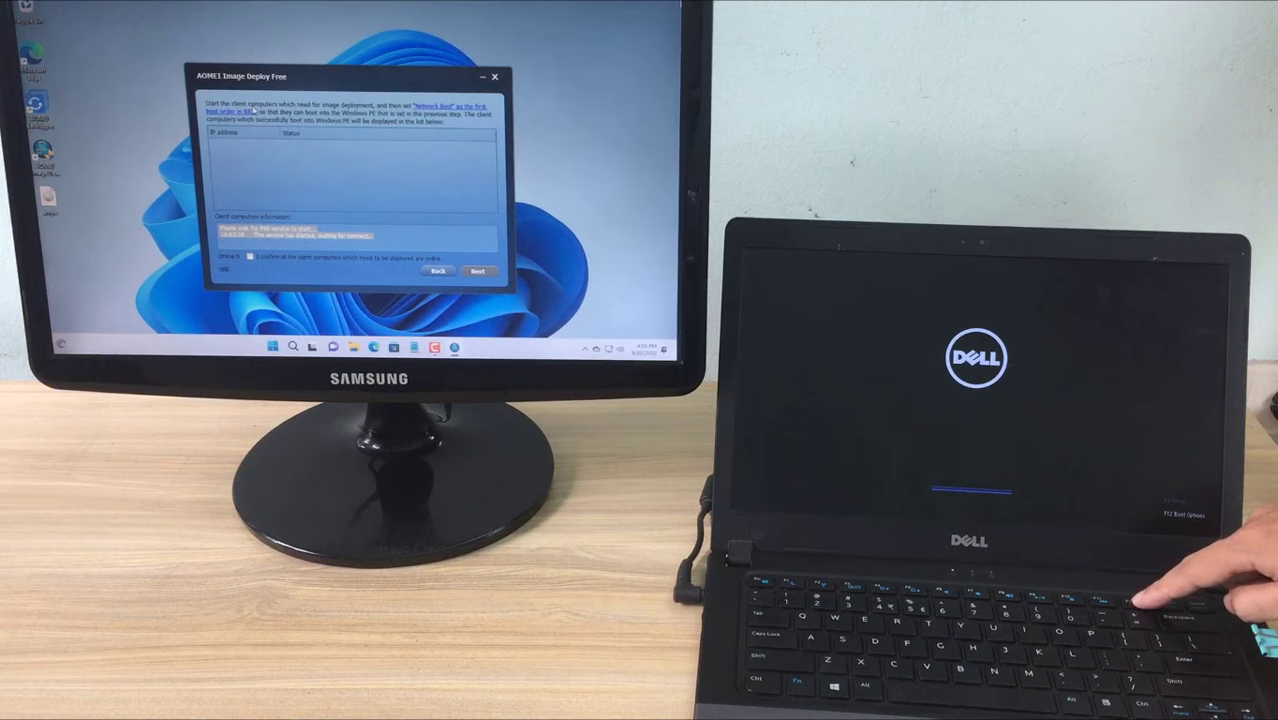
key(F12)
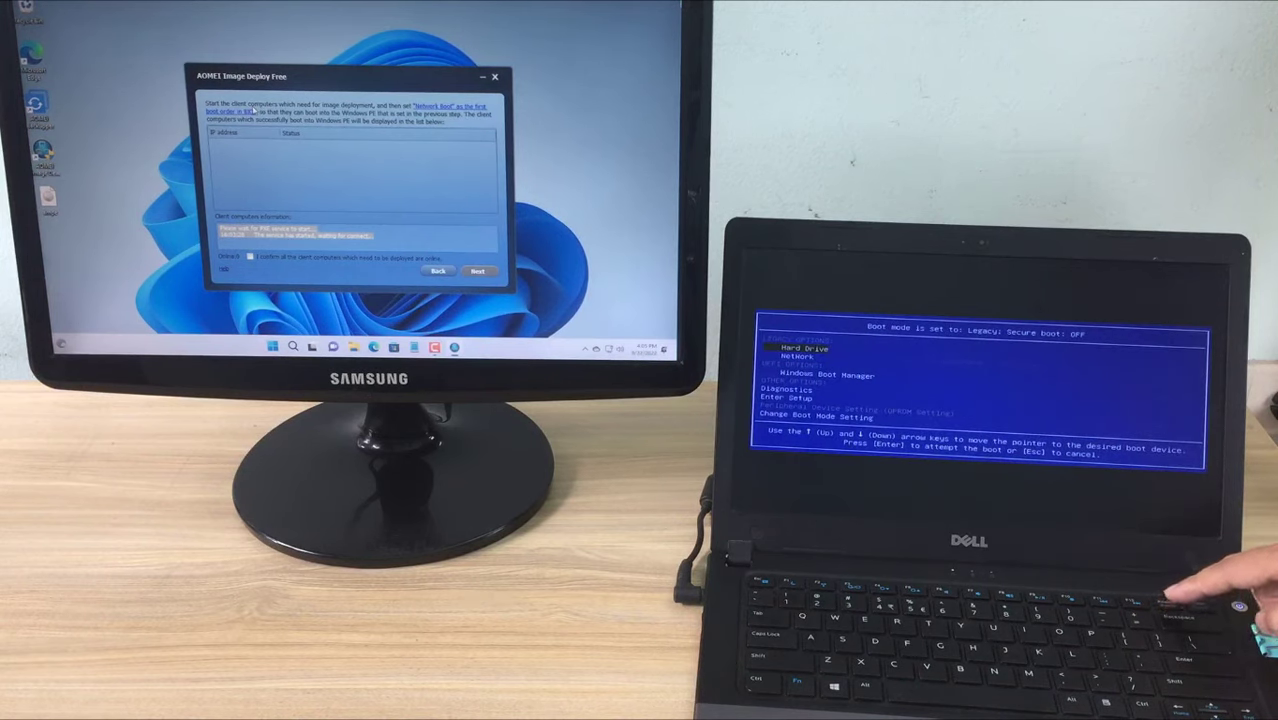
key(Down)
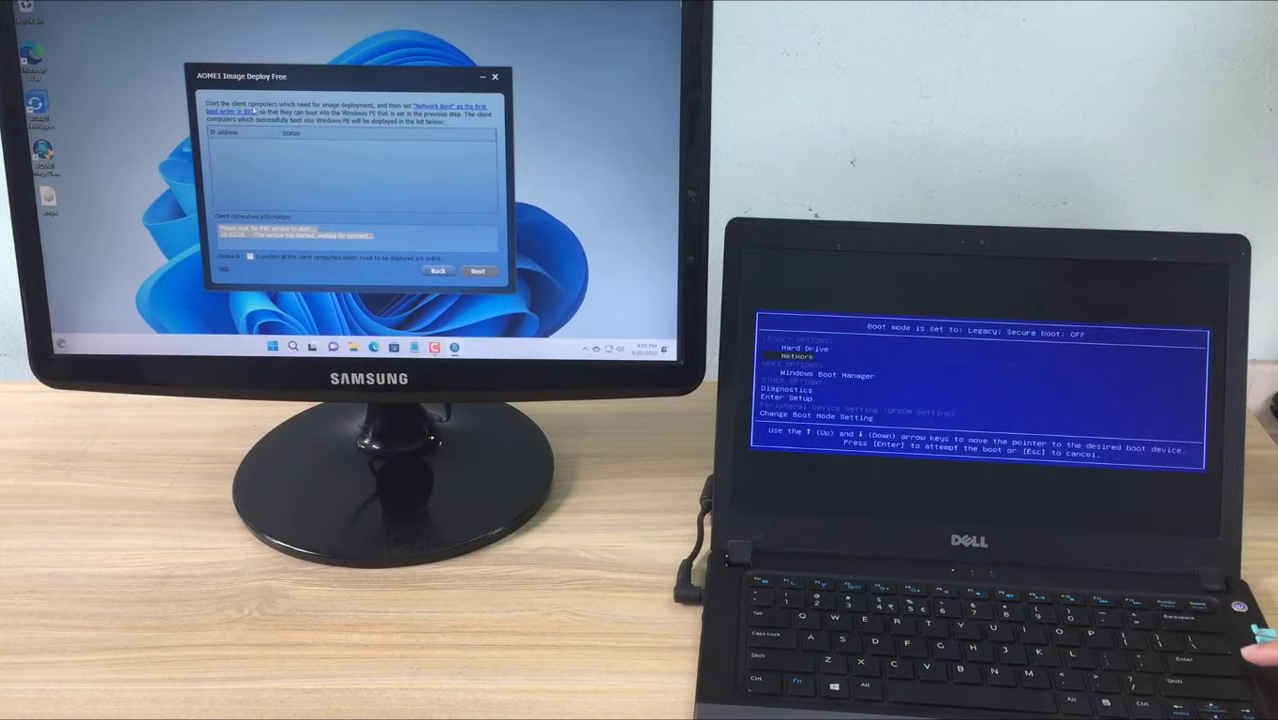
key(Return)
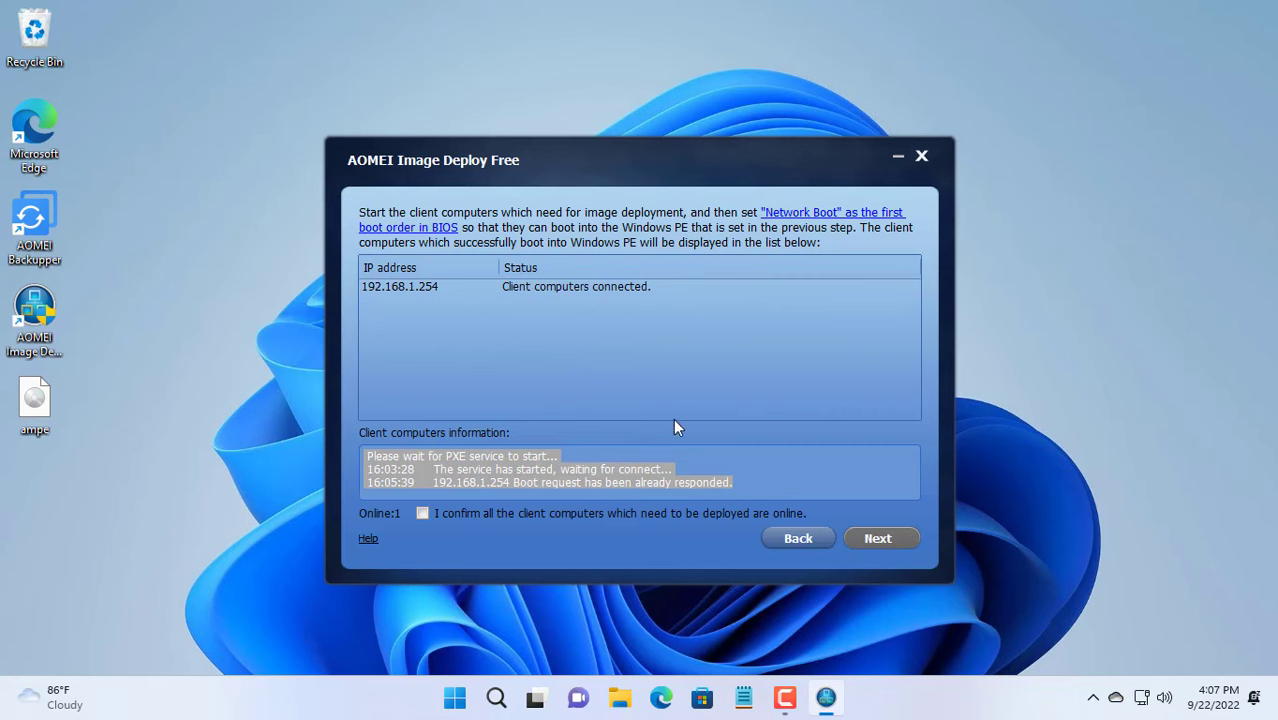
- Confirm the clients are online, continue to deployment setup, and tick client 192.168.1.254
click(423, 290)
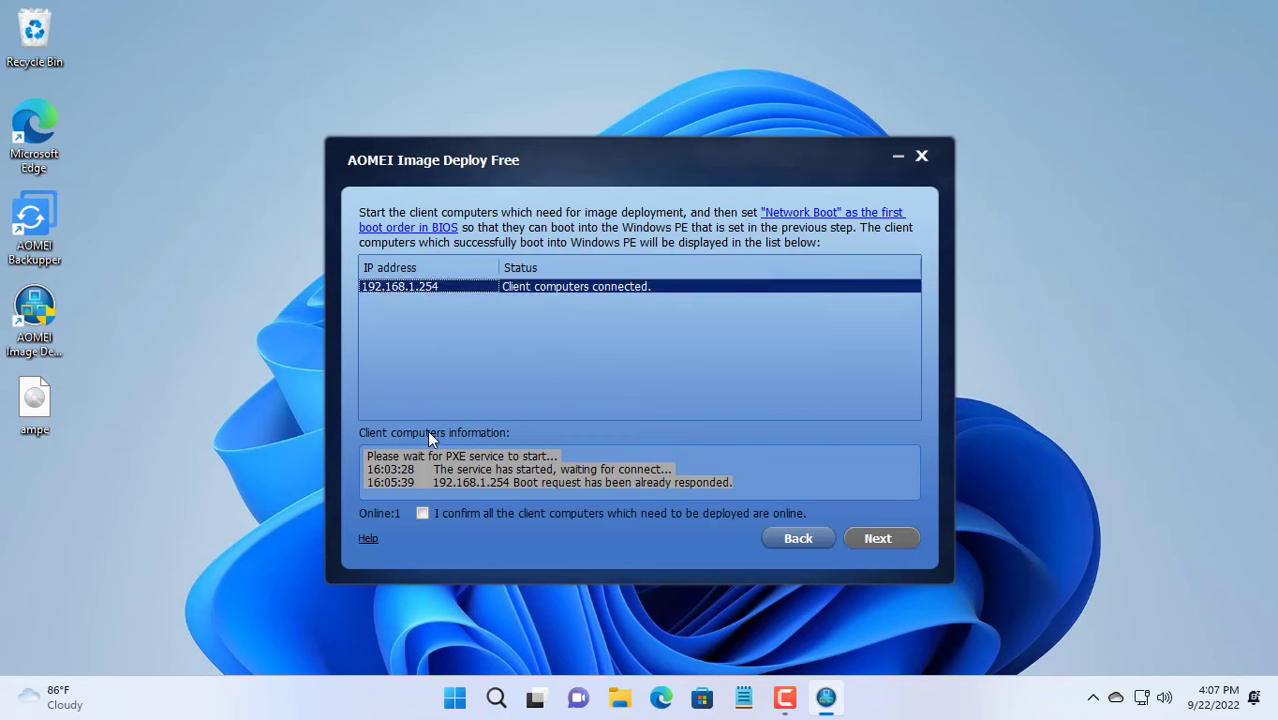
click(421, 514)
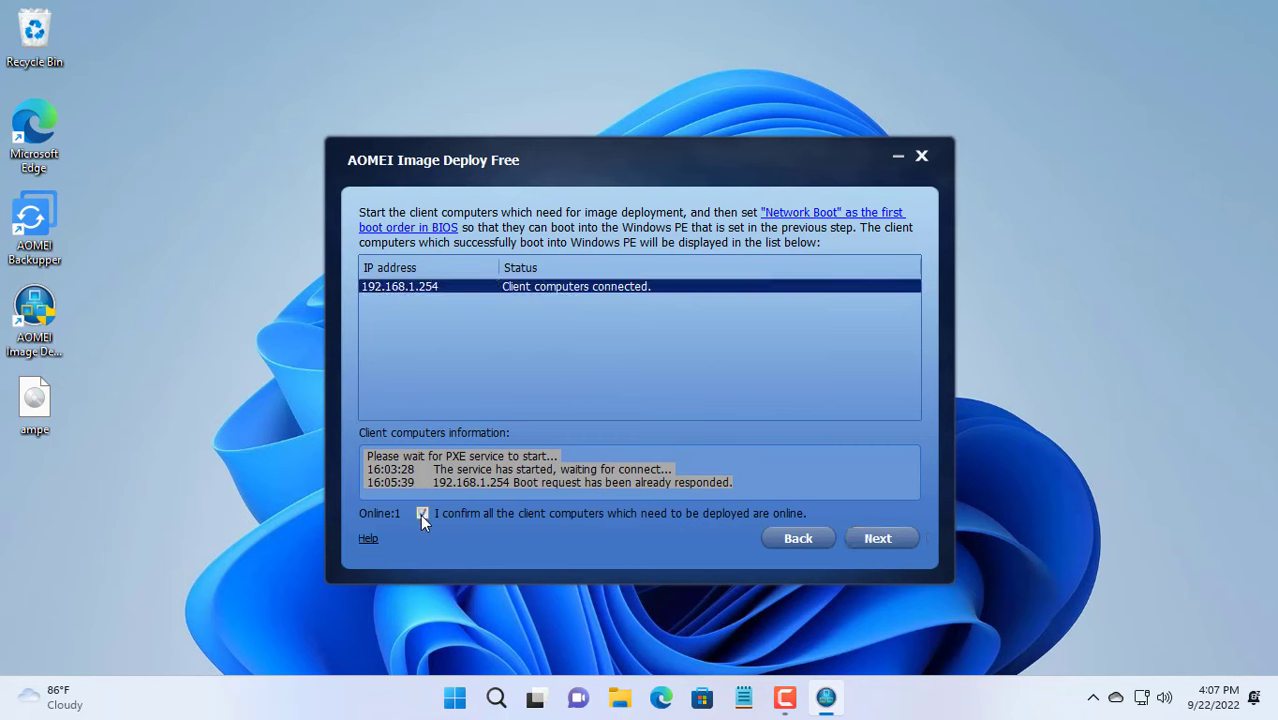
click(871, 540)
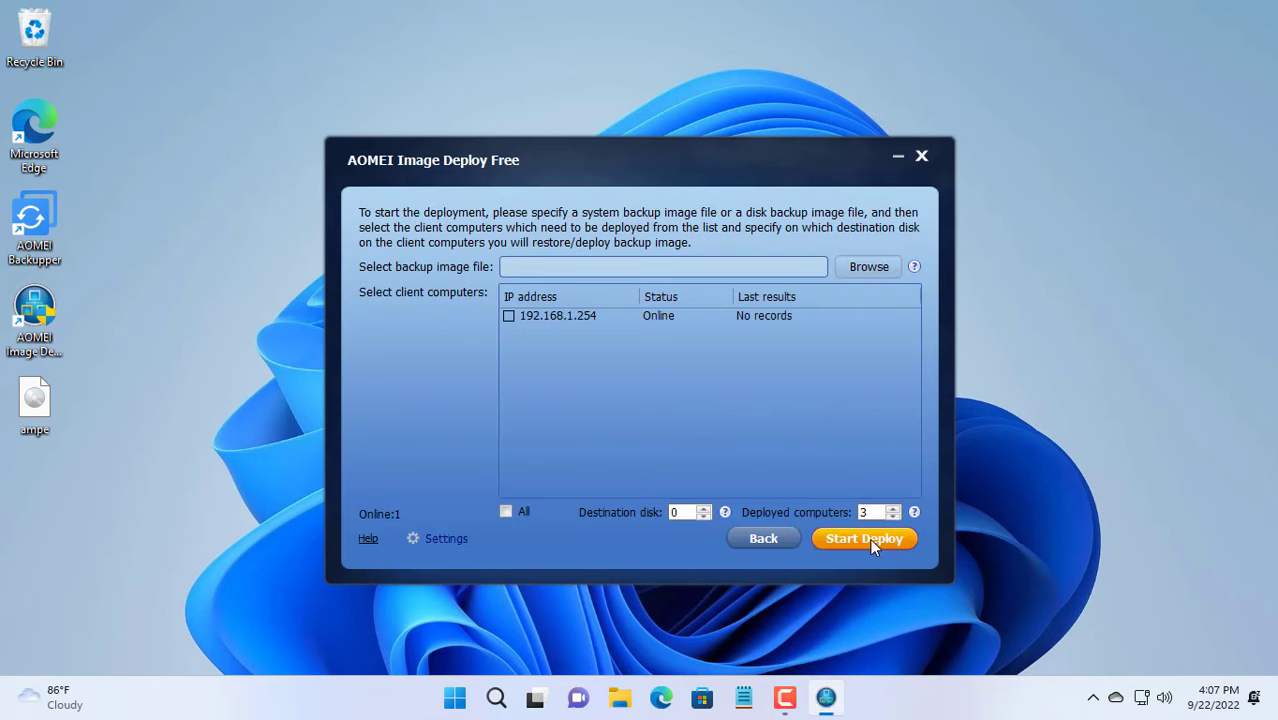
click(540, 319)
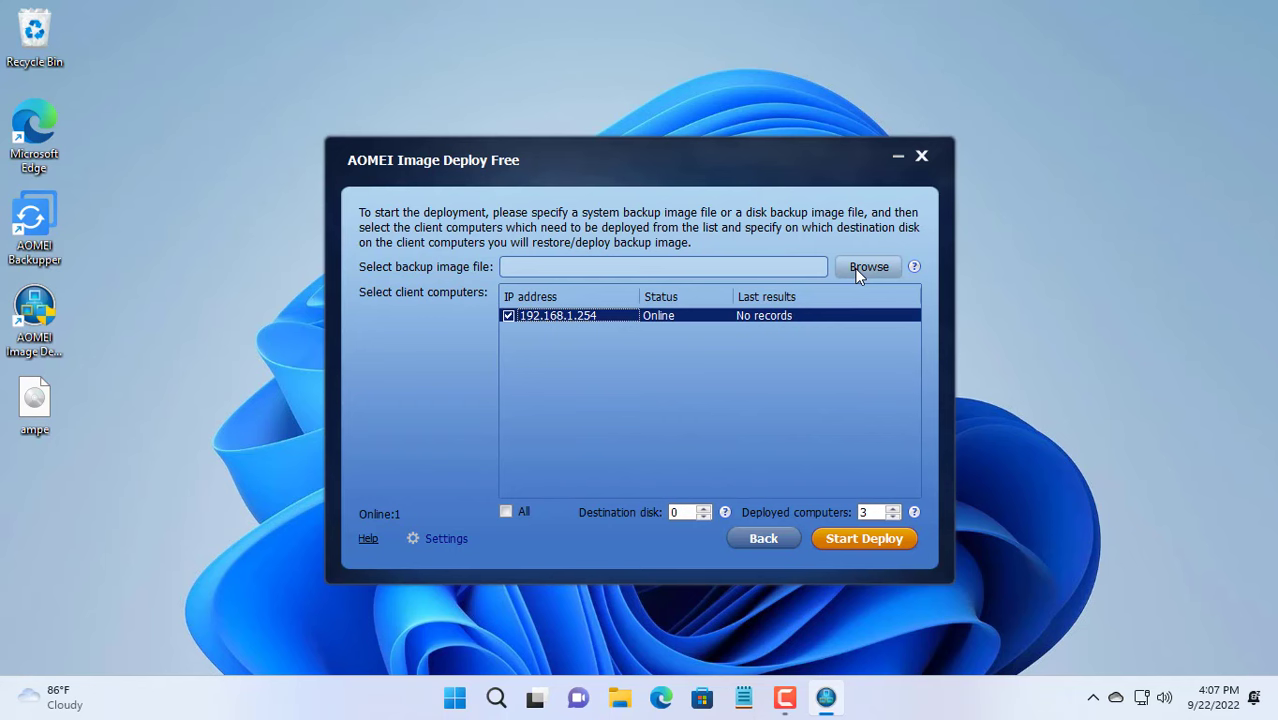
- Open DATA (D:) from This PC in File Explorer and select the Disk Backup folder
click(620, 699)
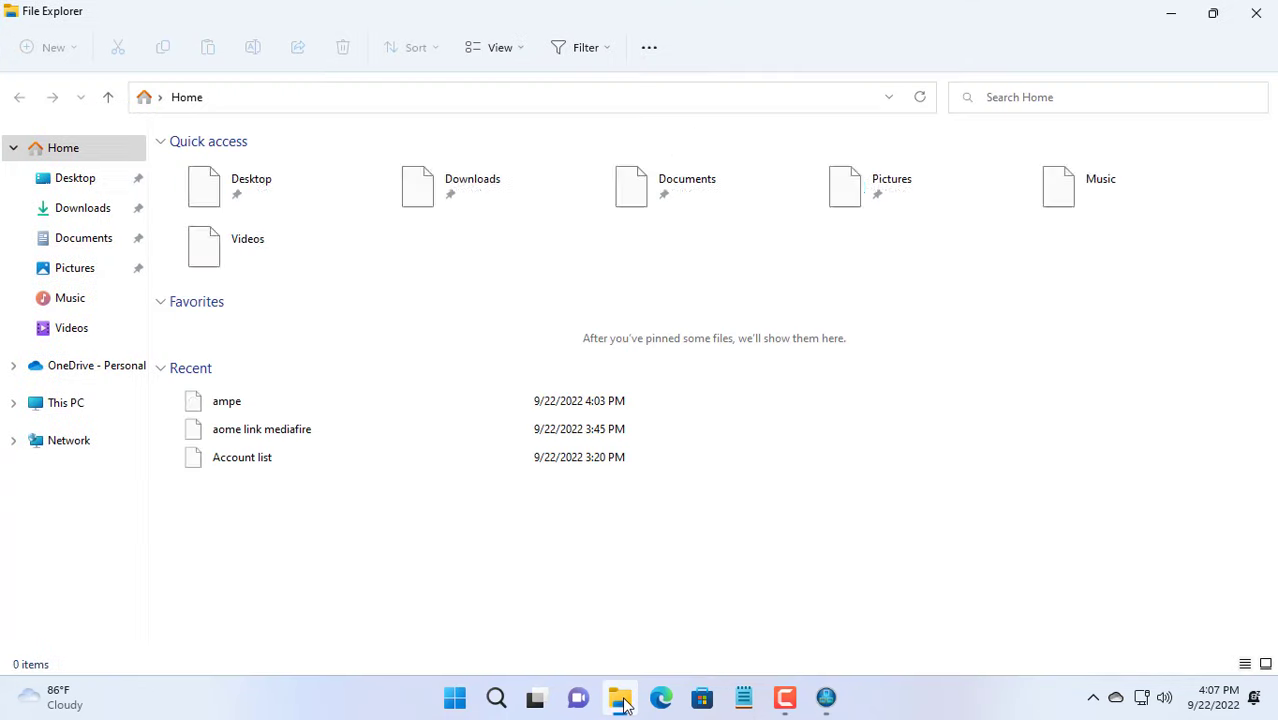
click(62, 408)
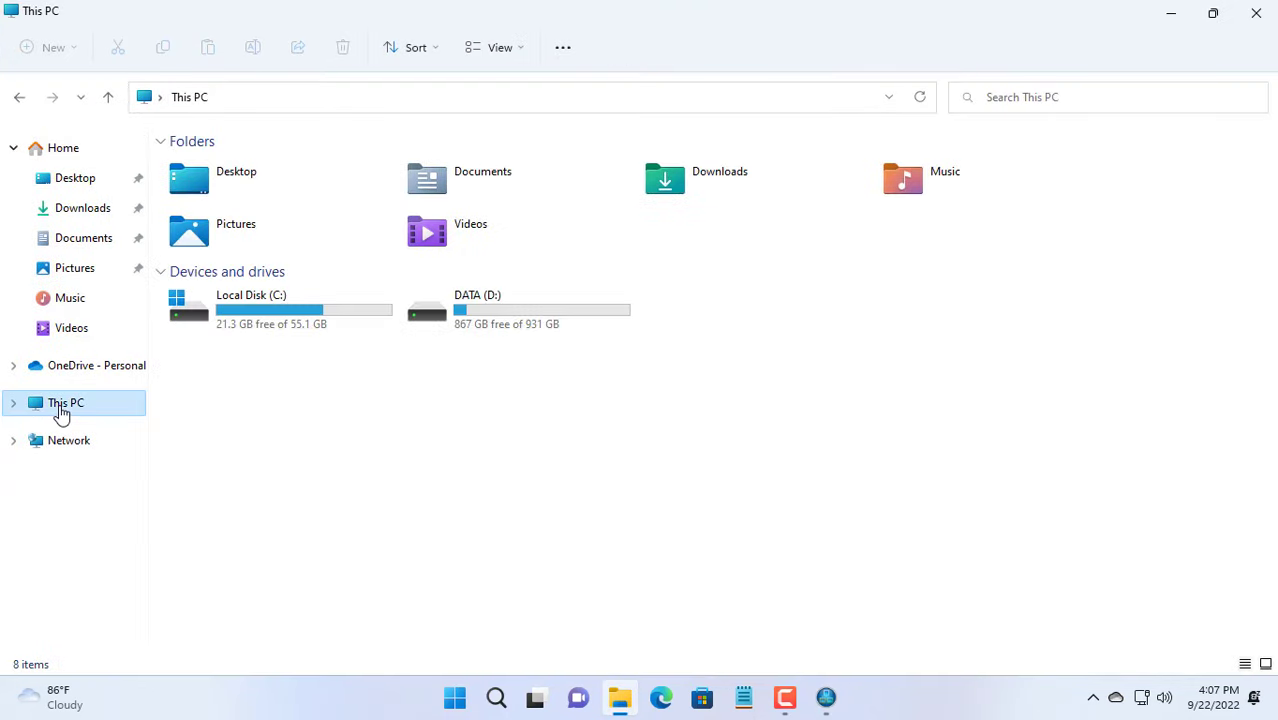
click(491, 318)
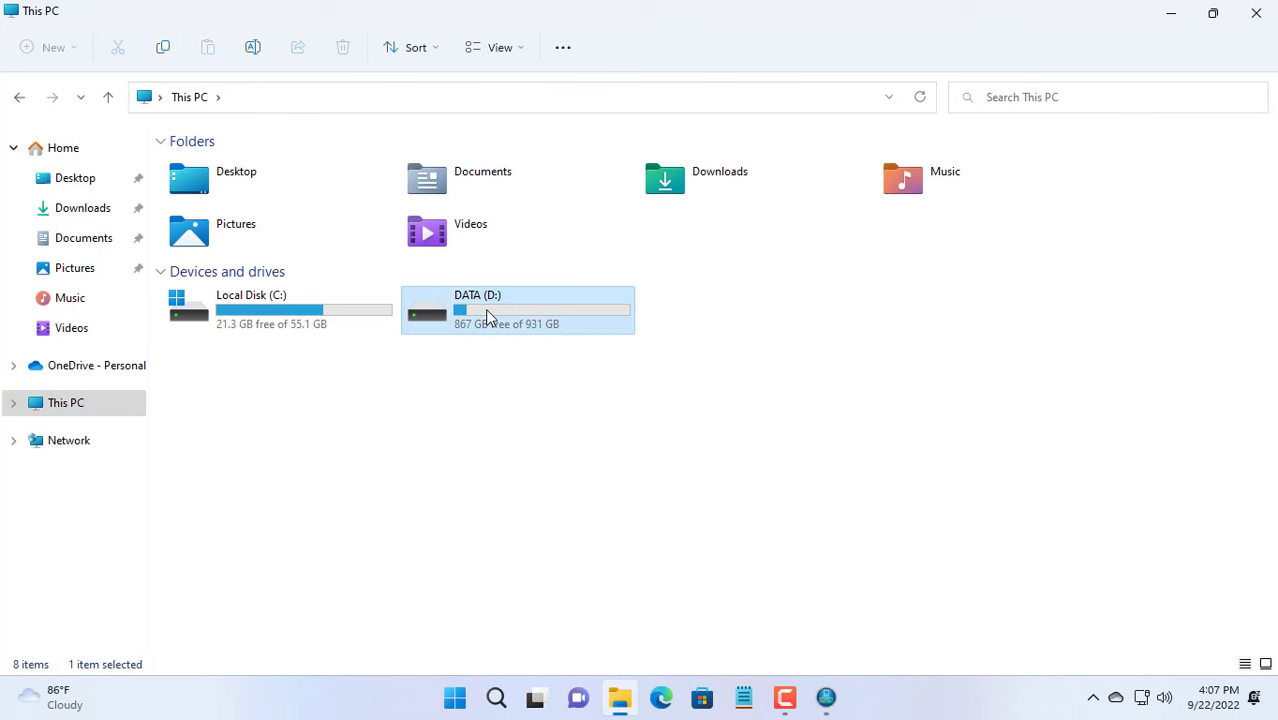
double_click(488, 316)
click(243, 208)
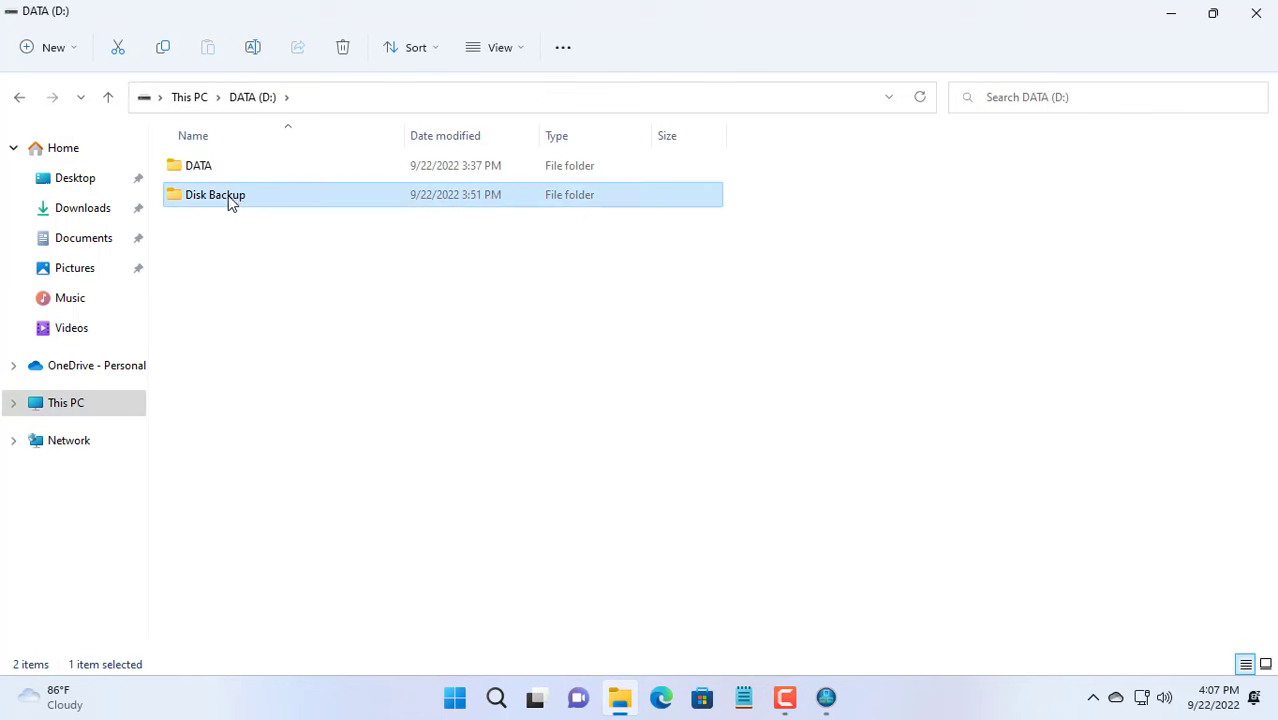
- Open Disk Backup's sharing settings and add Everyone to the share list
right_click(233, 202)
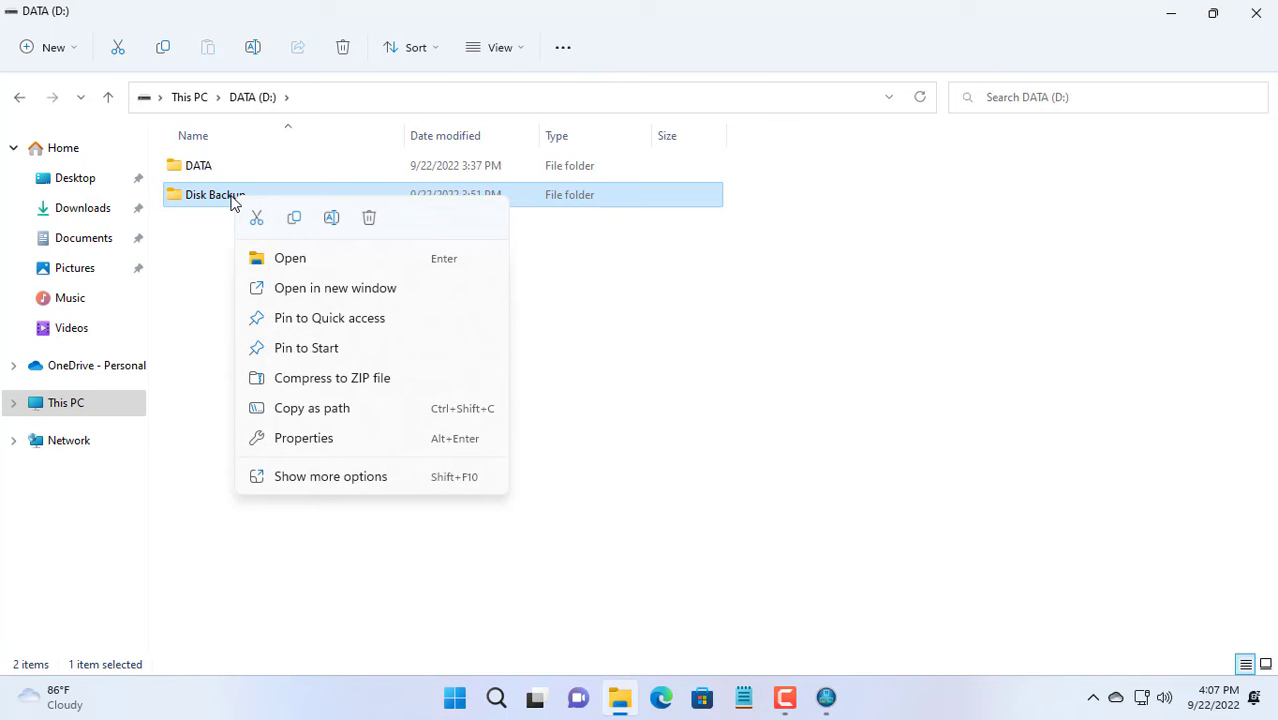
click(304, 445)
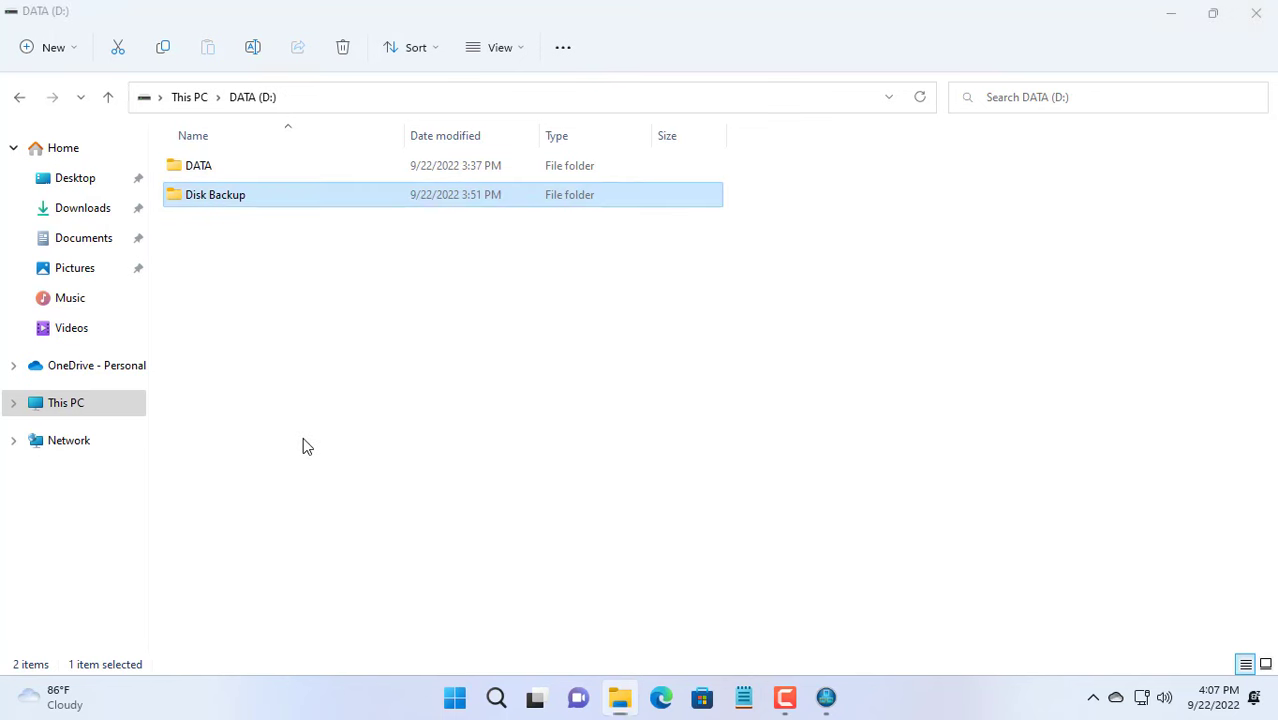
click(315, 244)
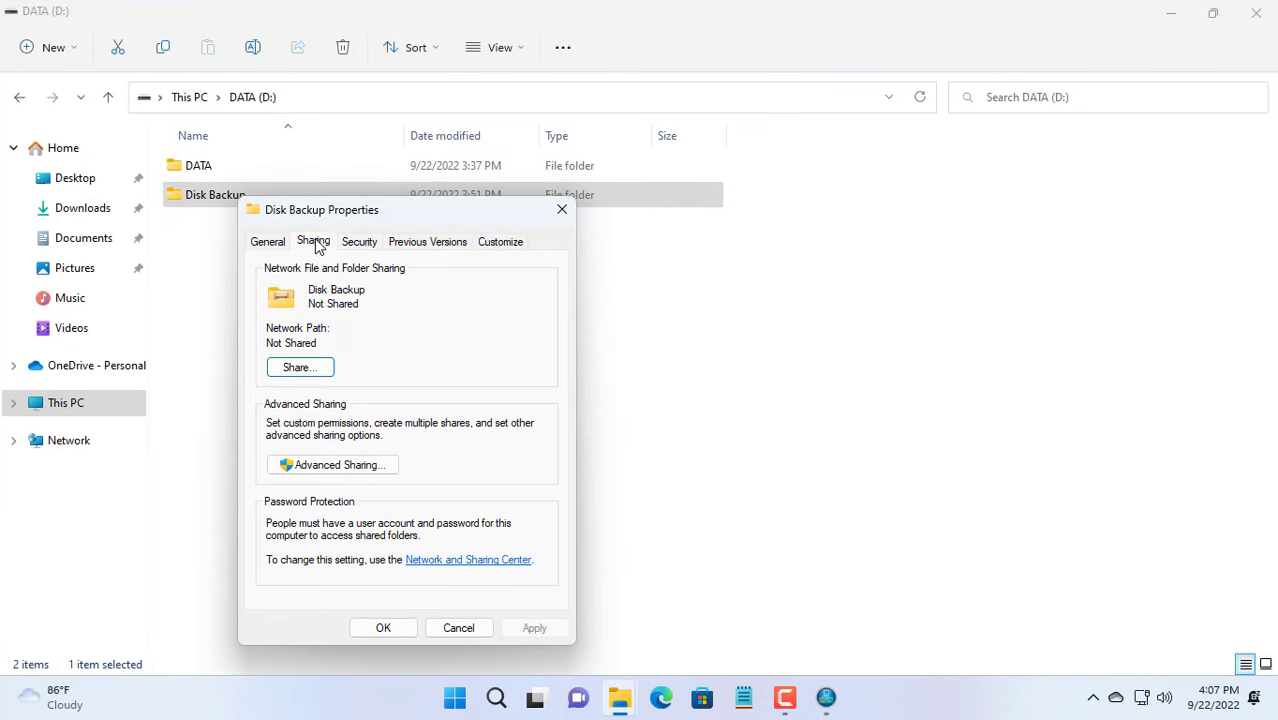
click(316, 369)
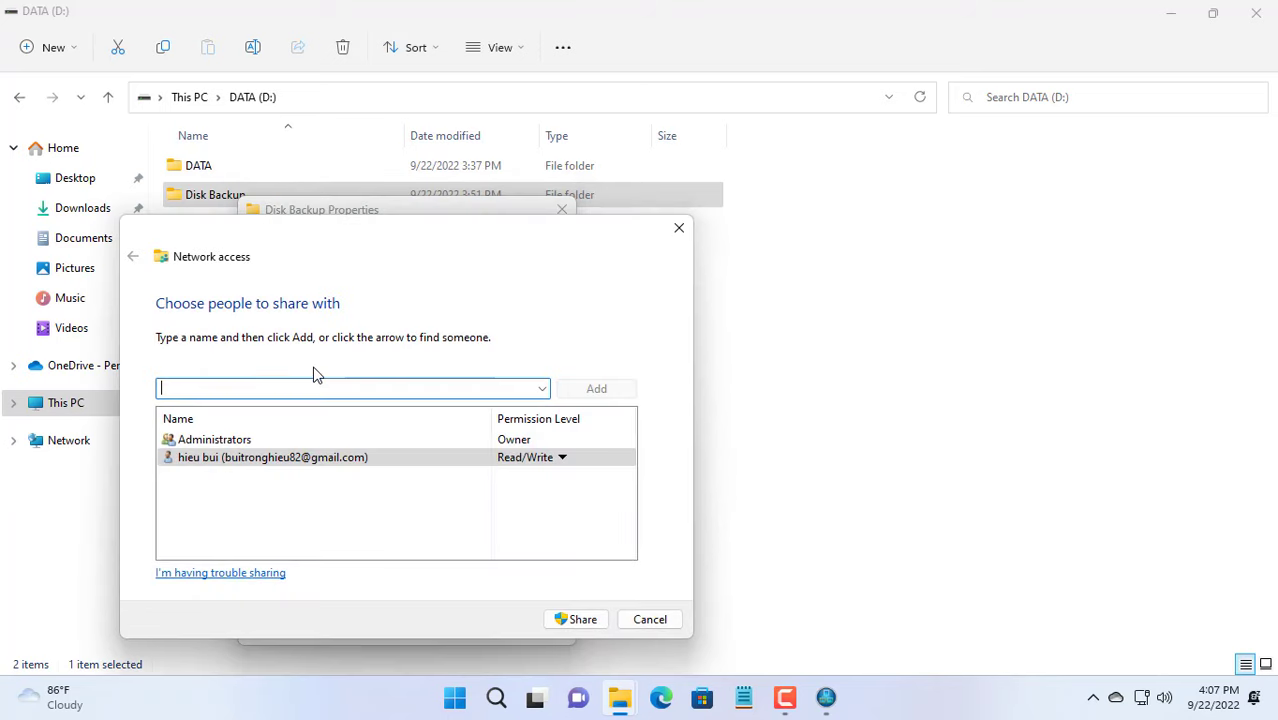
click(541, 388)
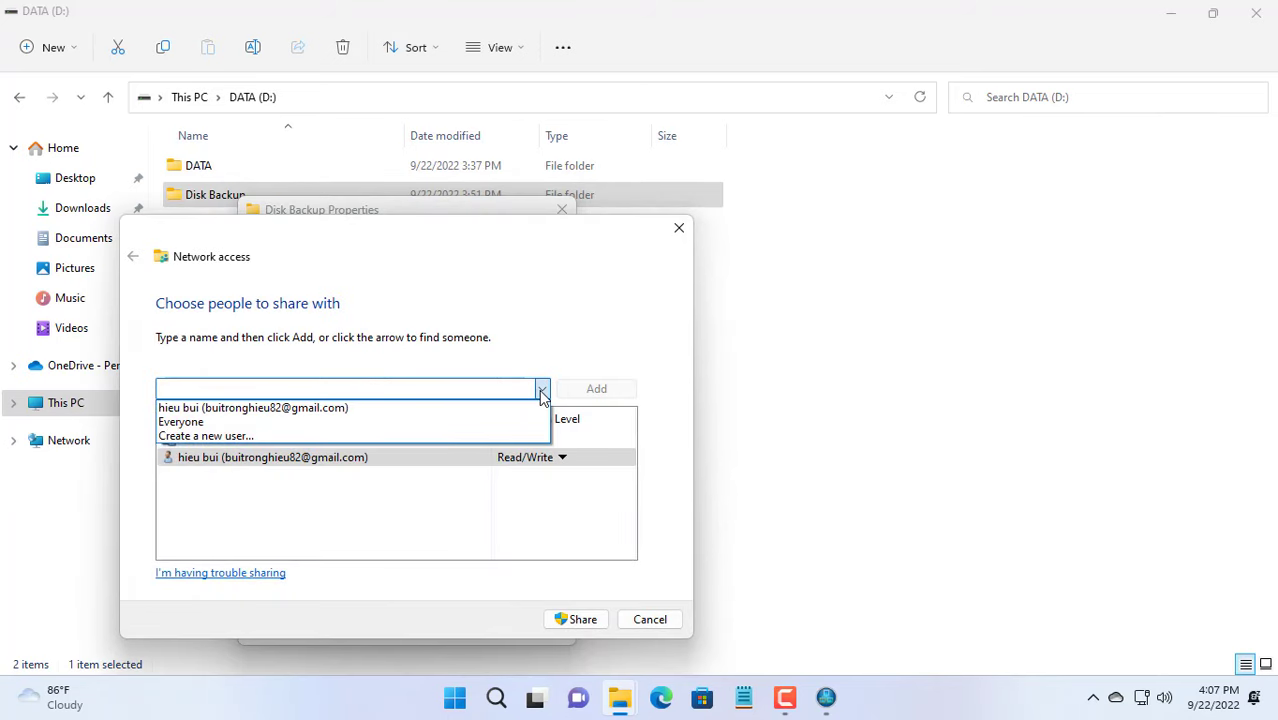
click(490, 423)
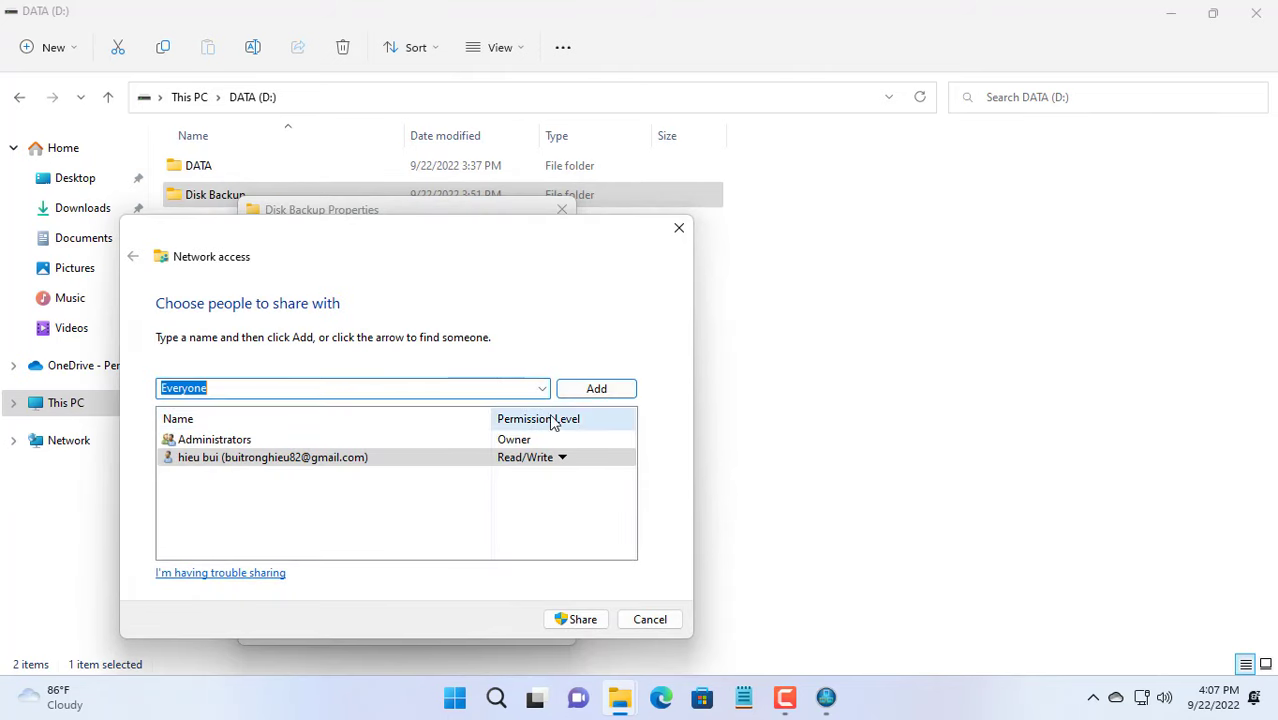
click(598, 389)
- Give Everyone Read/Write, share the folder, and turn on network discovery
click(529, 457)
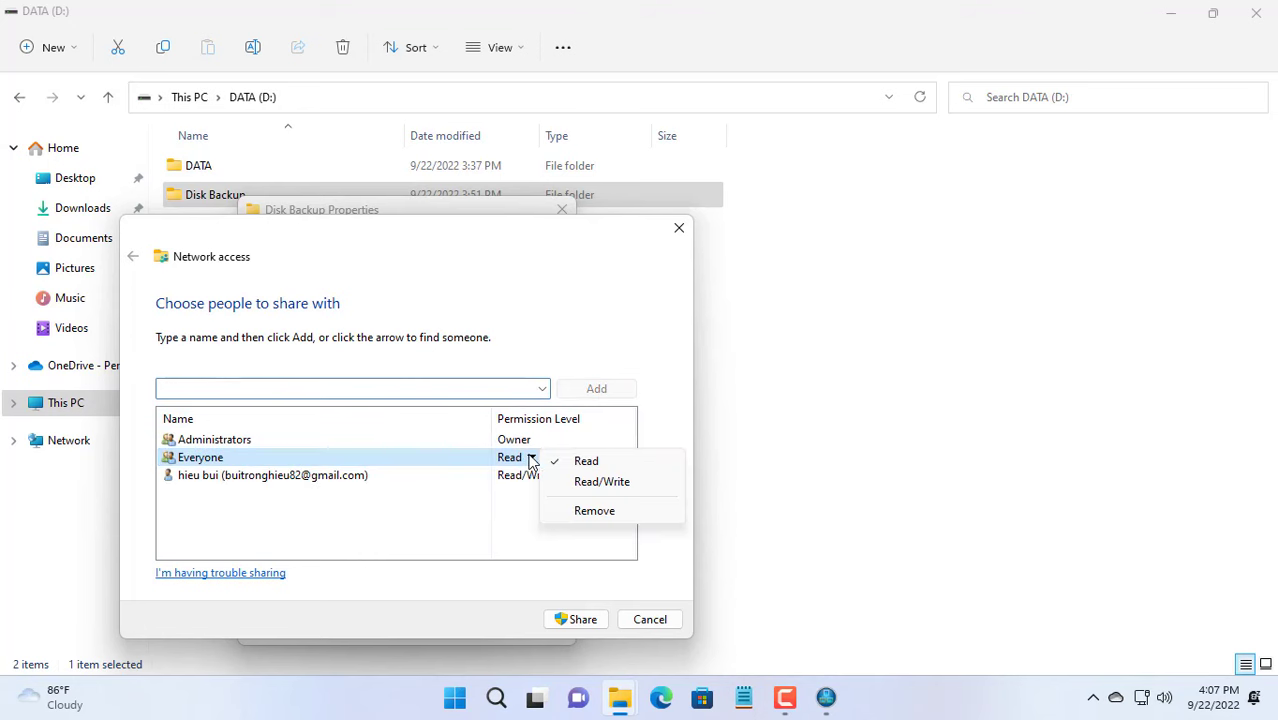
click(550, 484)
click(585, 621)
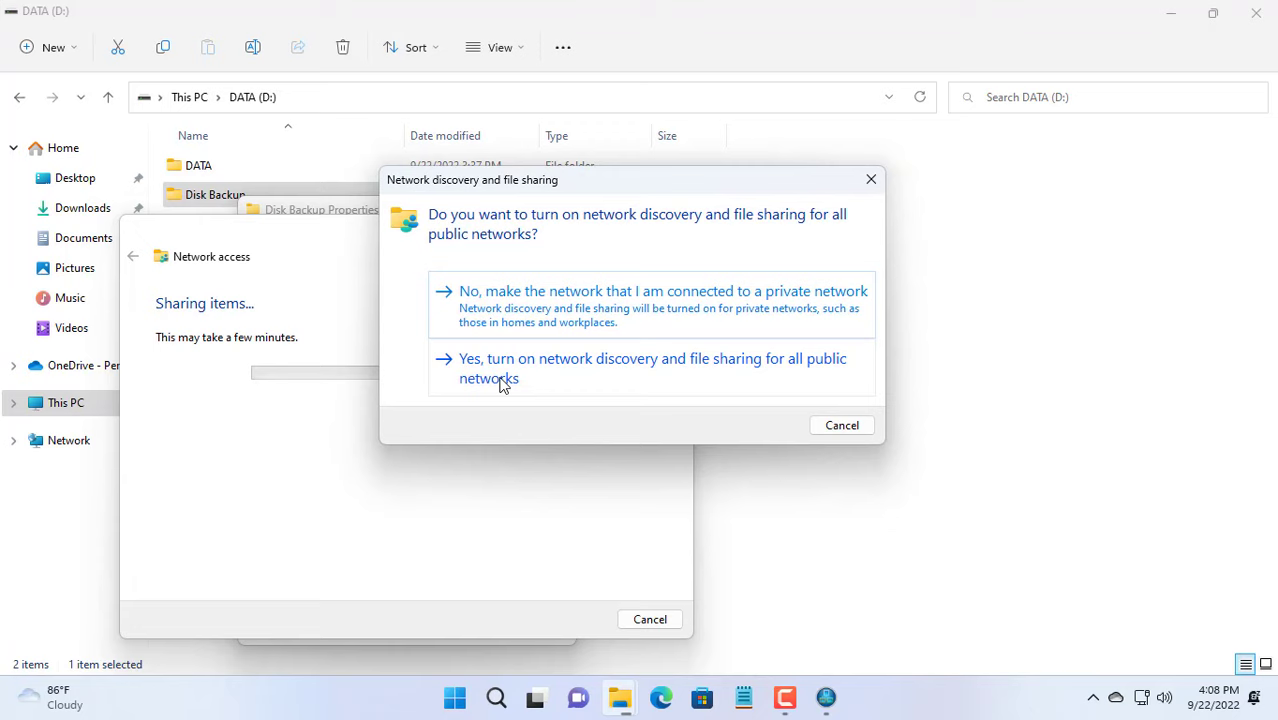
click(503, 379)
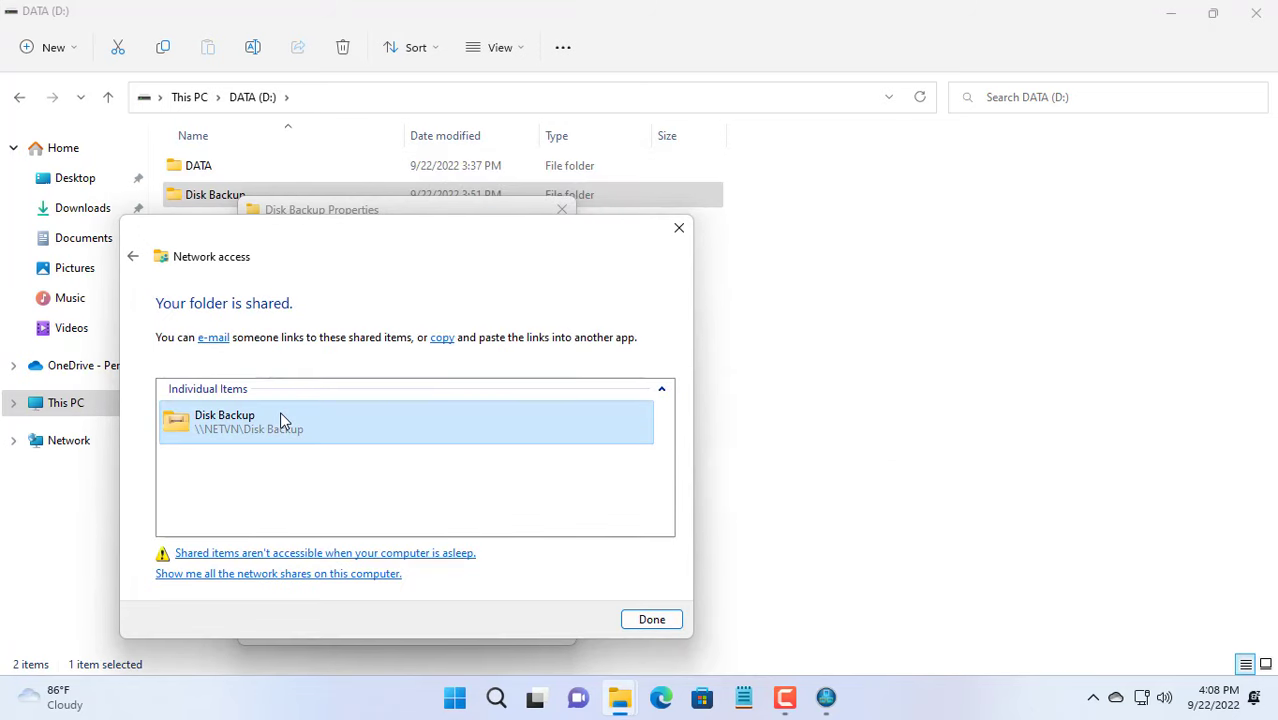
click(651, 619)
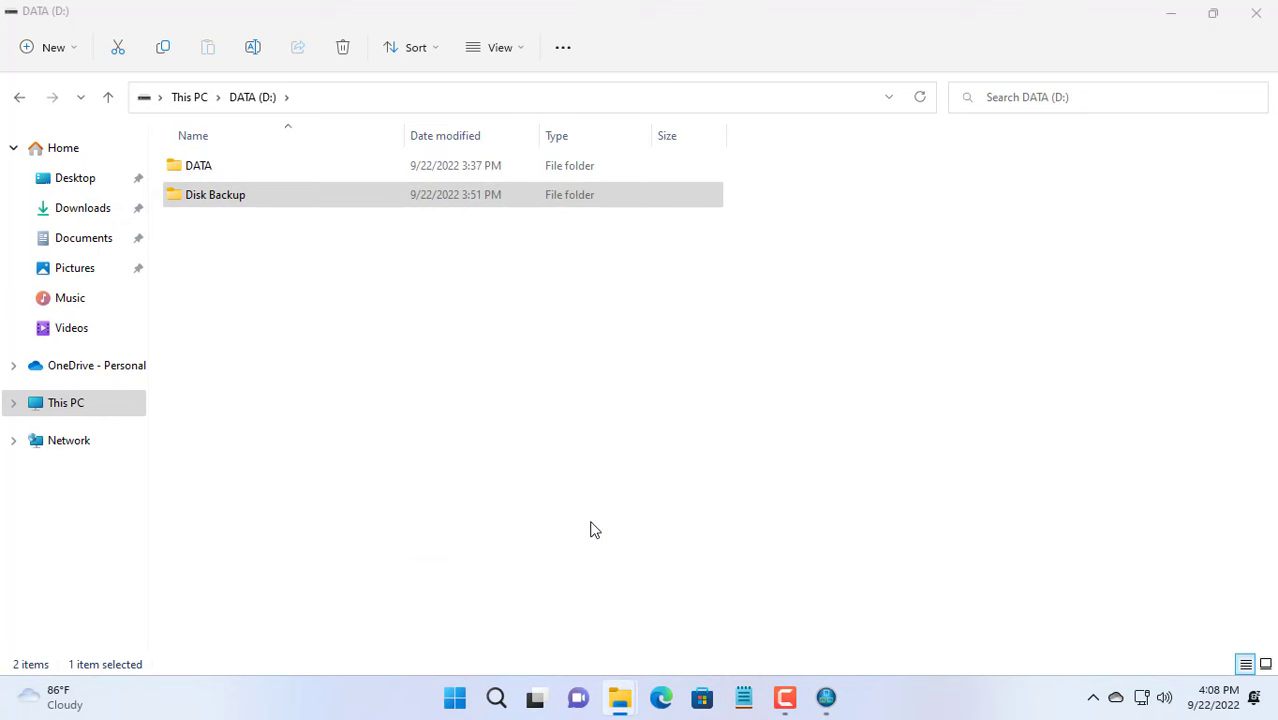
click(364, 310)
right_click(1142, 697)
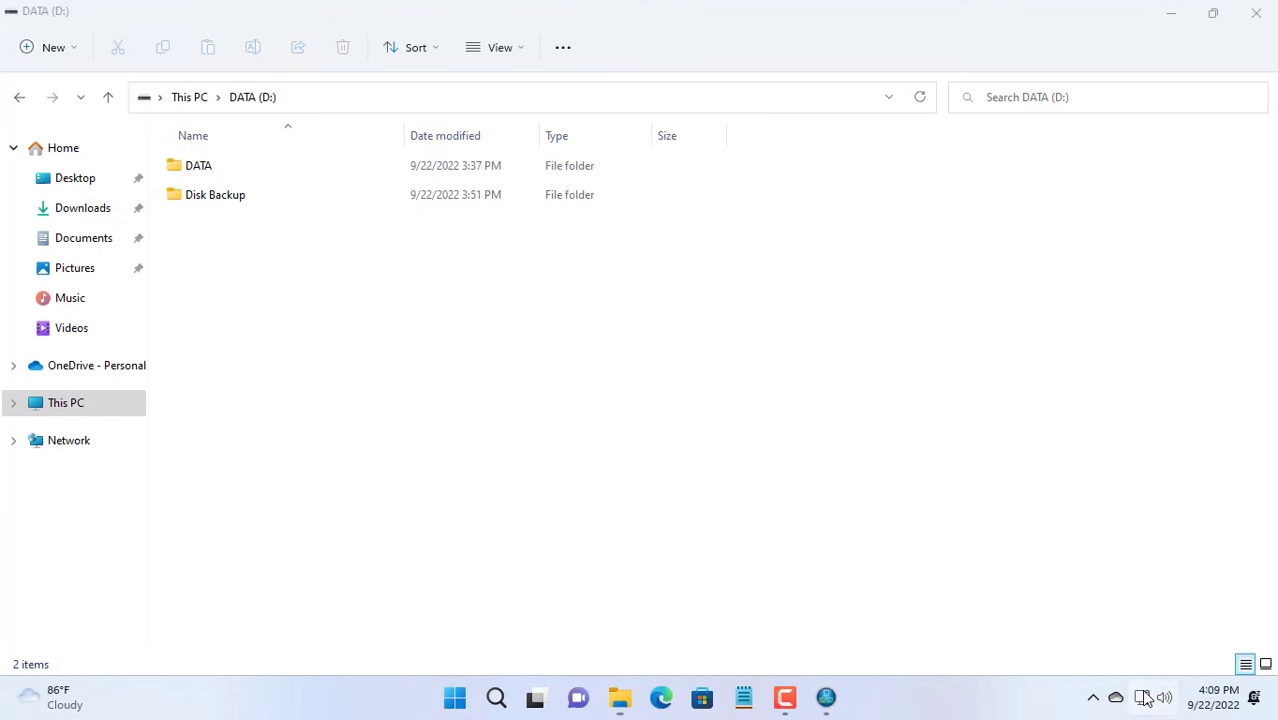
- Switch Password protected sharing Off under All networks in Advanced sharing settings
click(1125, 648)
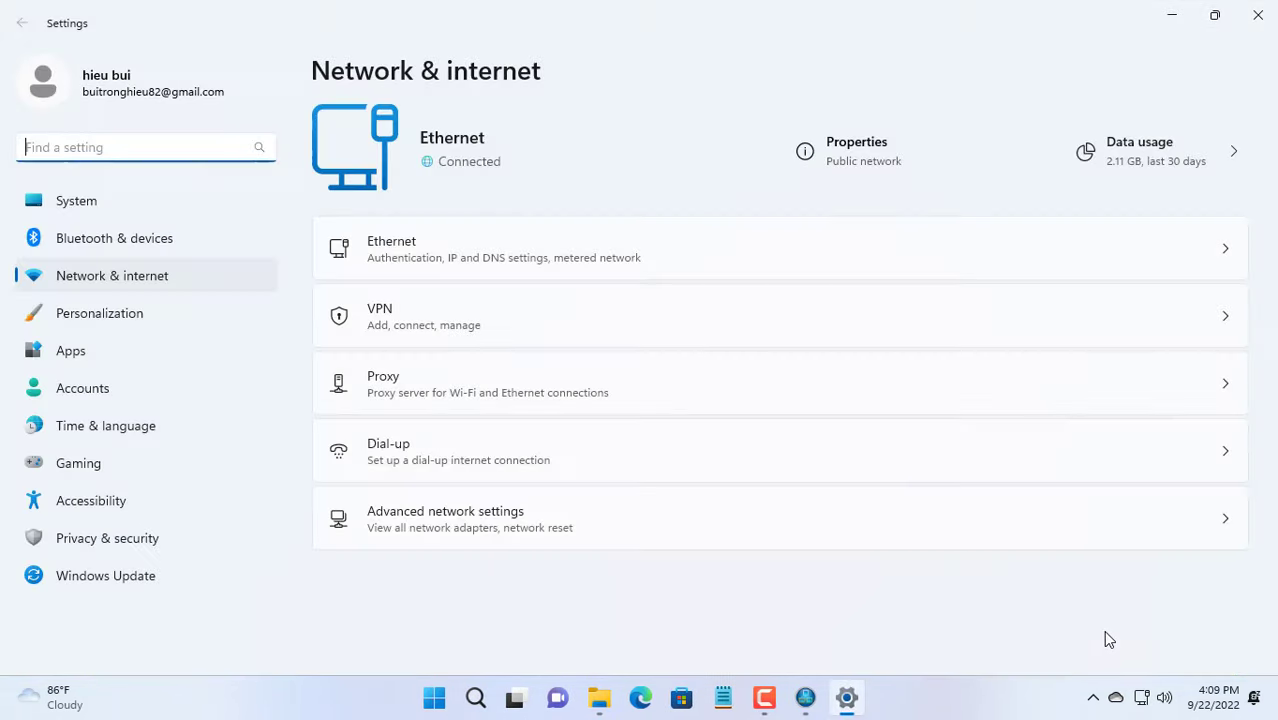
click(455, 522)
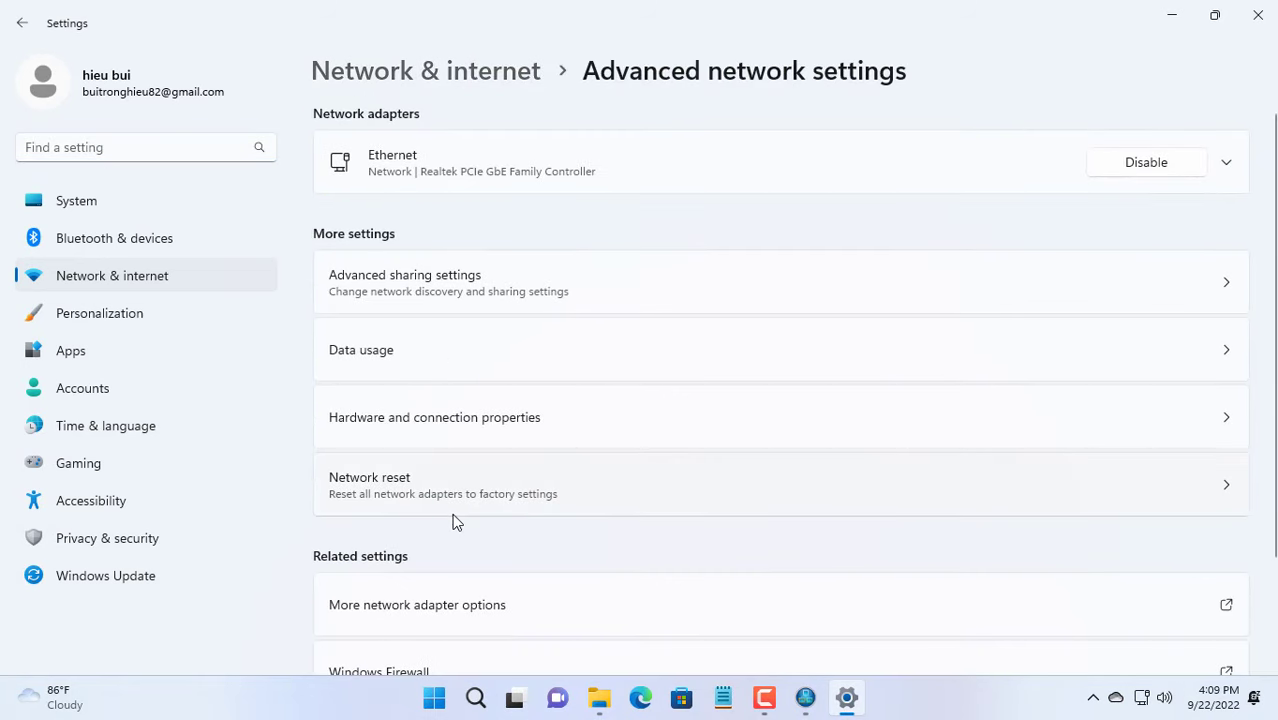
scroll(508, 536, down, 2)
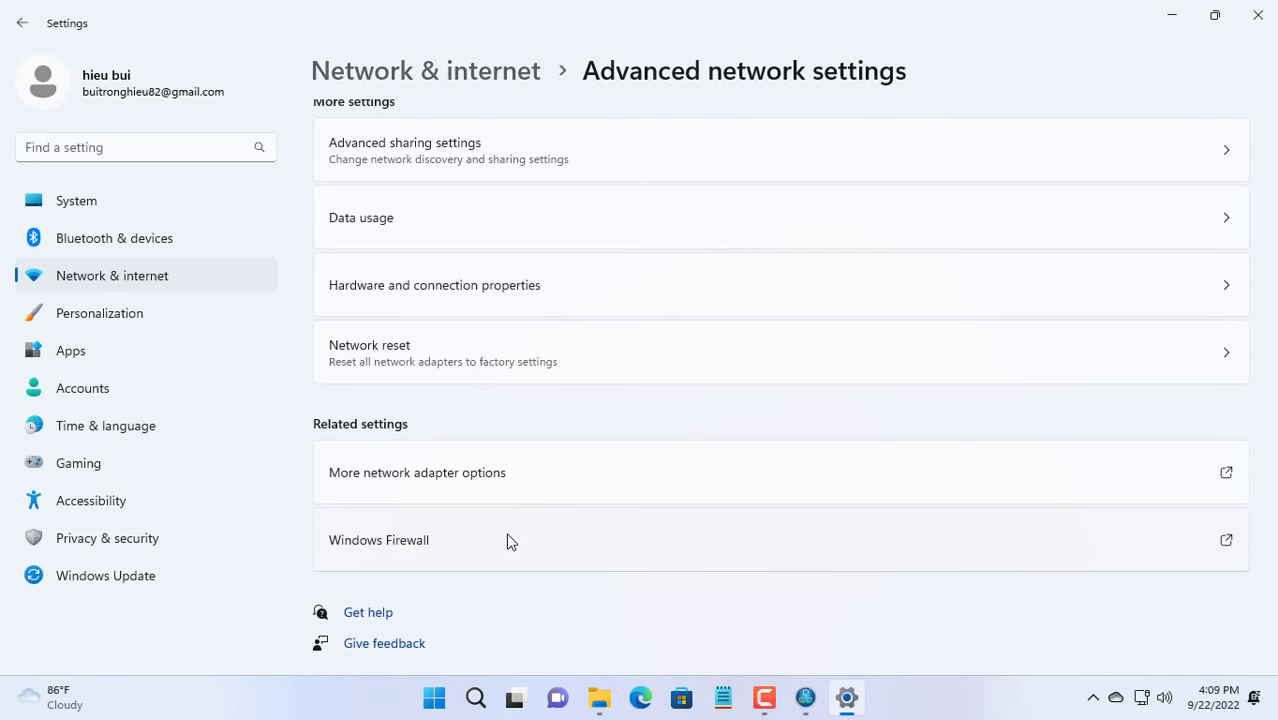
scroll(508, 540, up, 2)
click(457, 288)
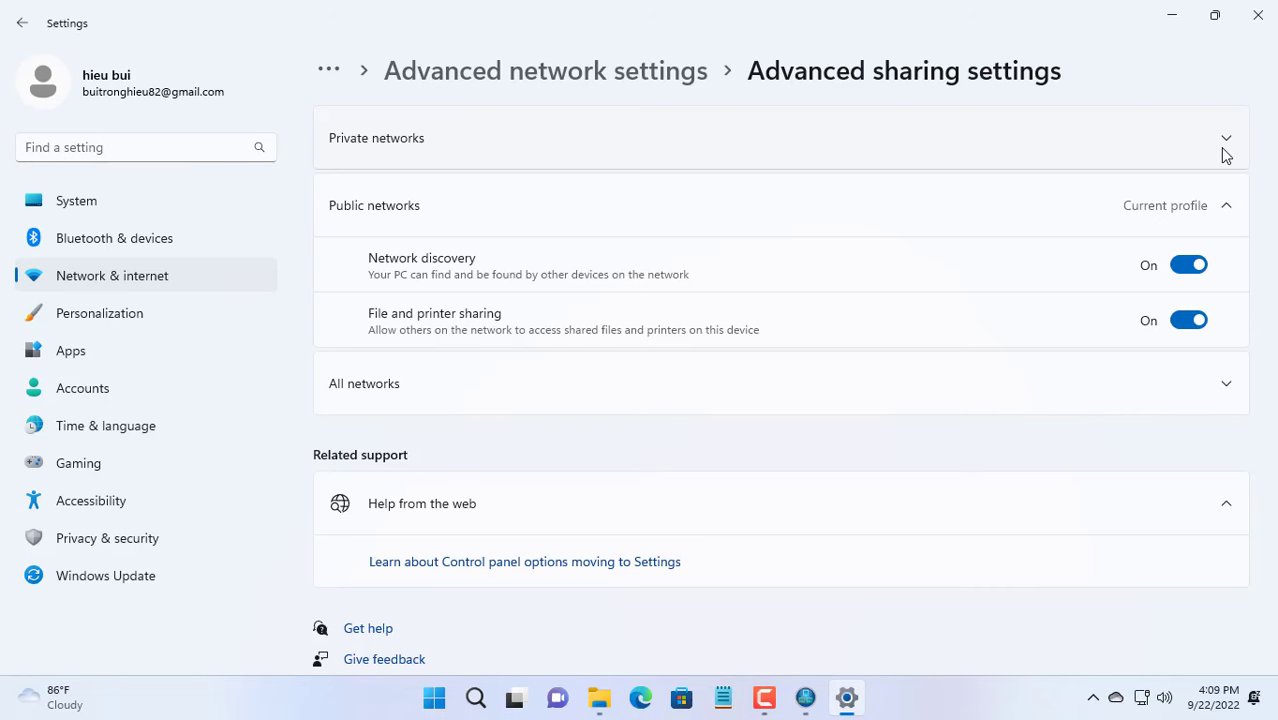
click(1225, 389)
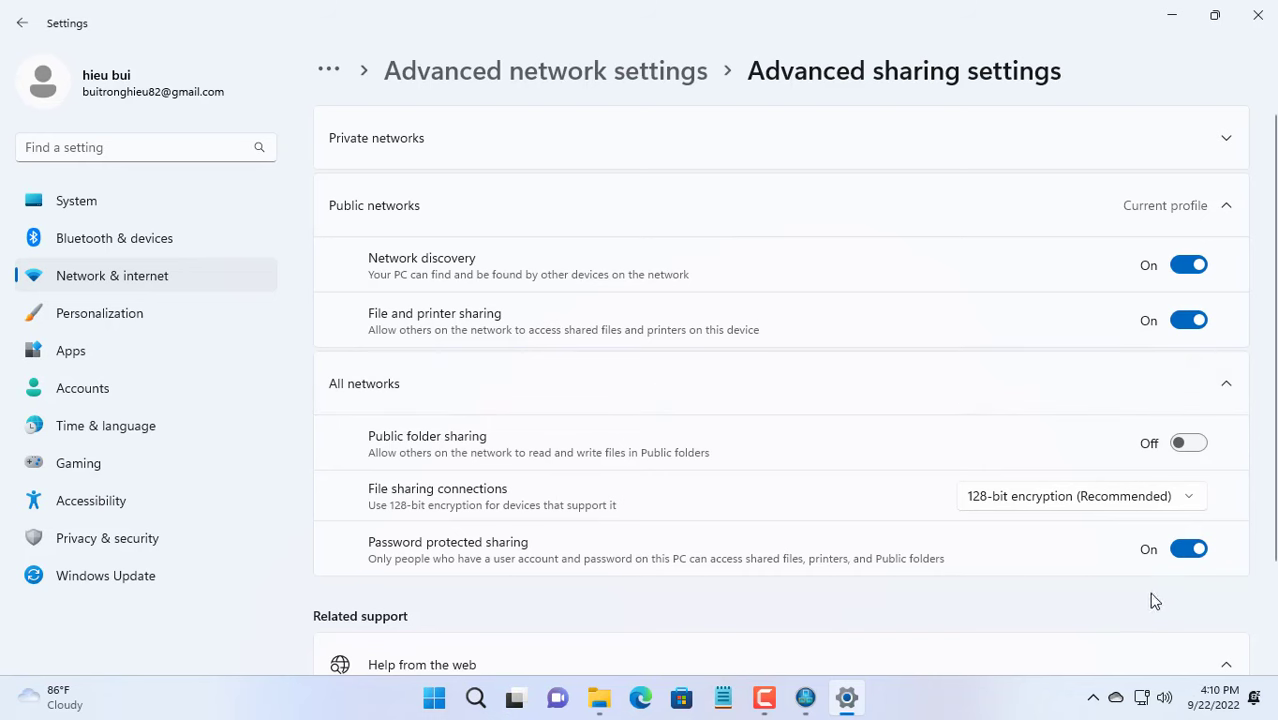
click(1186, 550)
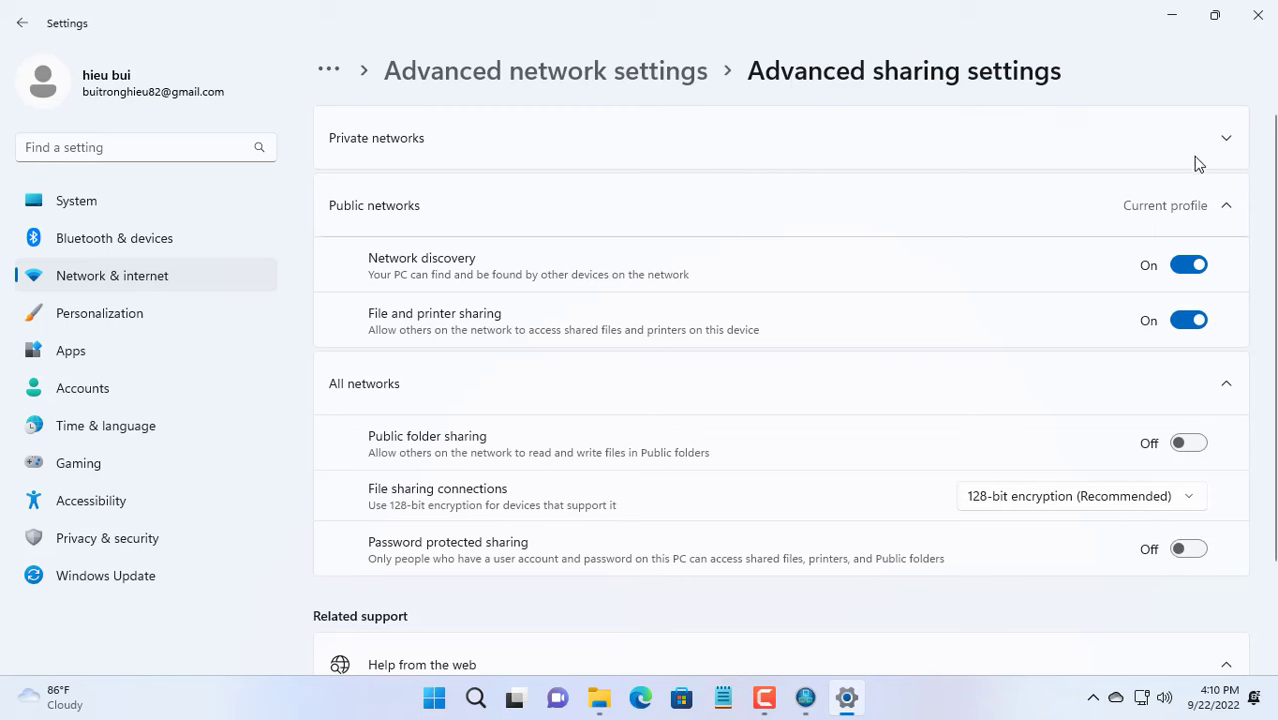
click(1222, 141)
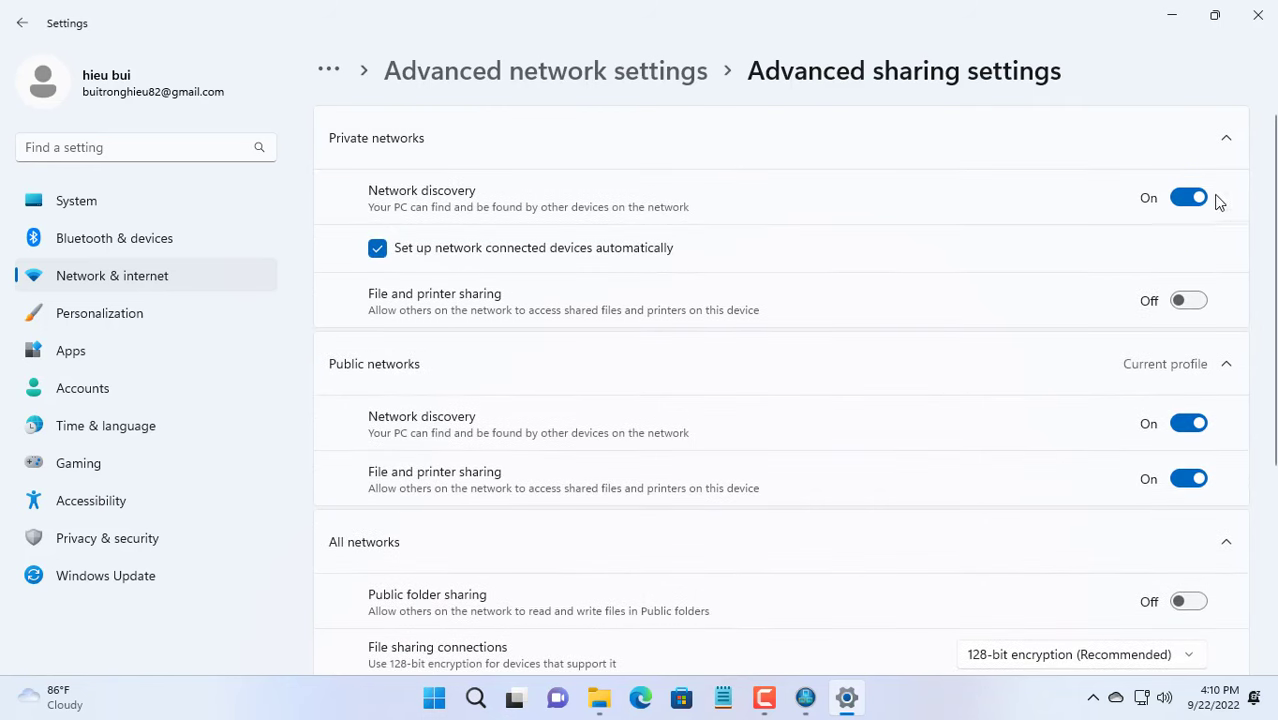
click(1226, 146)
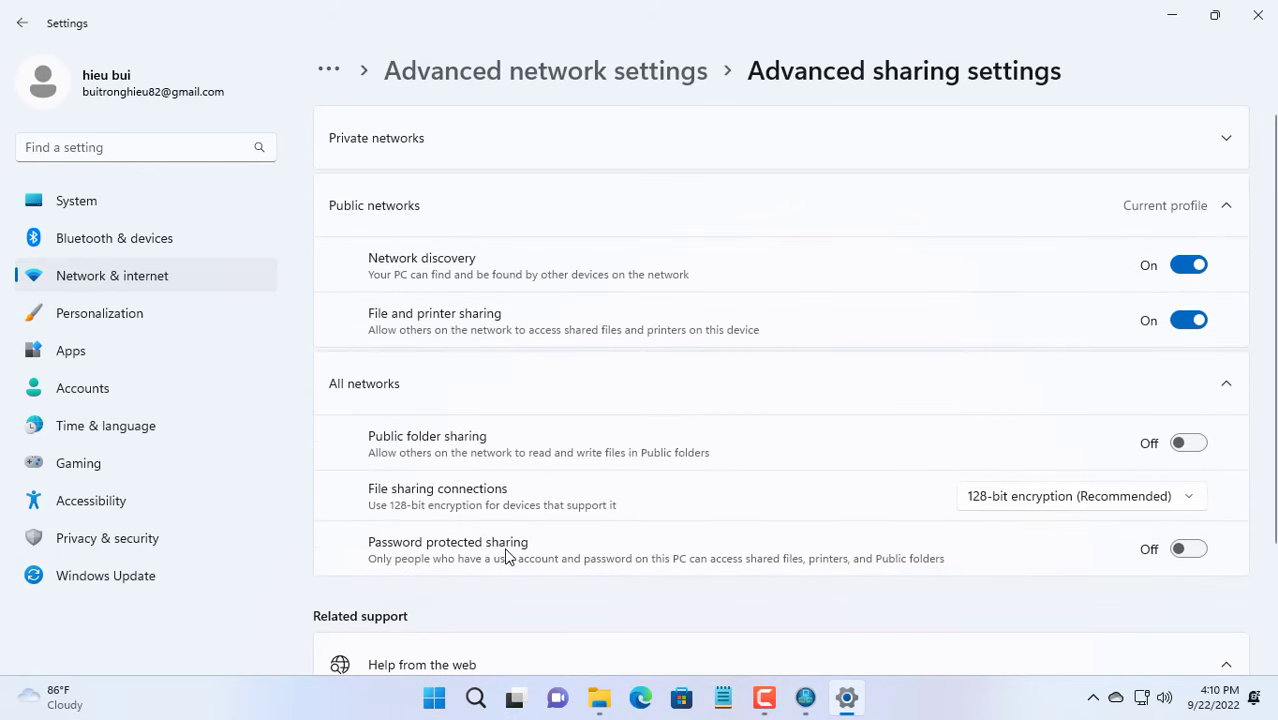
click(1270, 20)
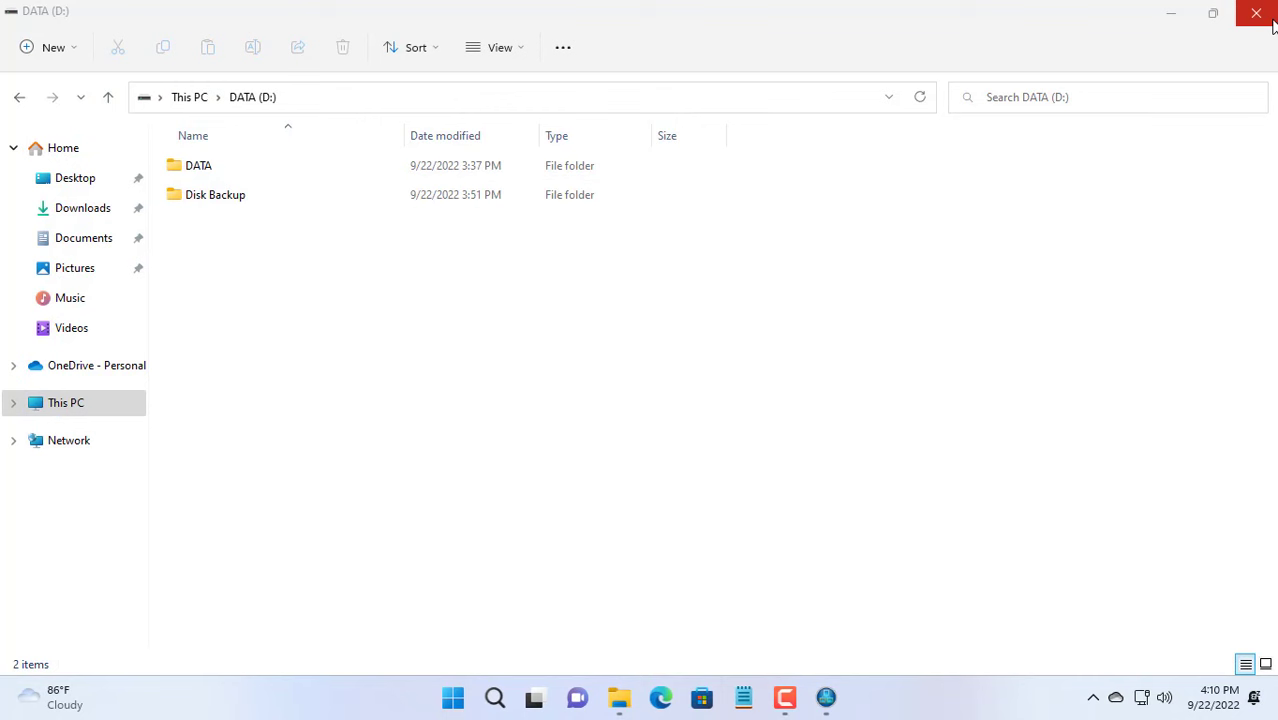
- Copy the Network Path \\NETVN\Disk Backup from the folder's Sharing properties
click(236, 200)
right_click(236, 200)
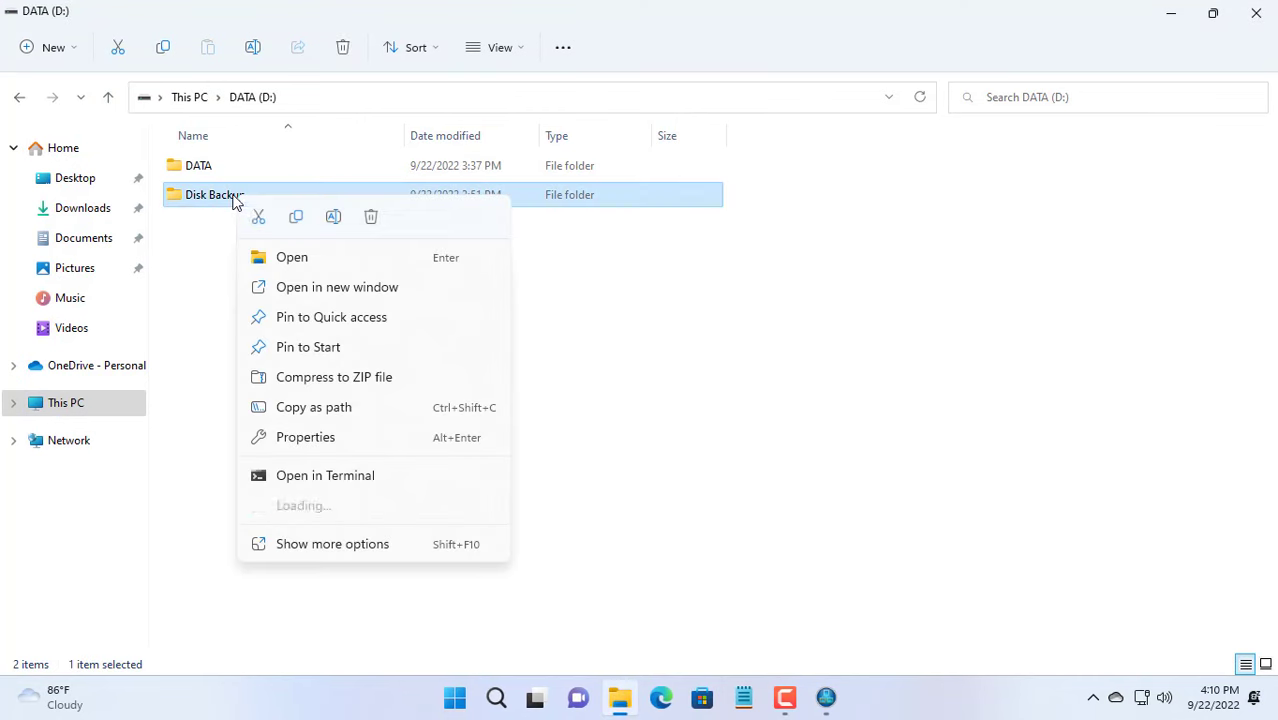
click(310, 439)
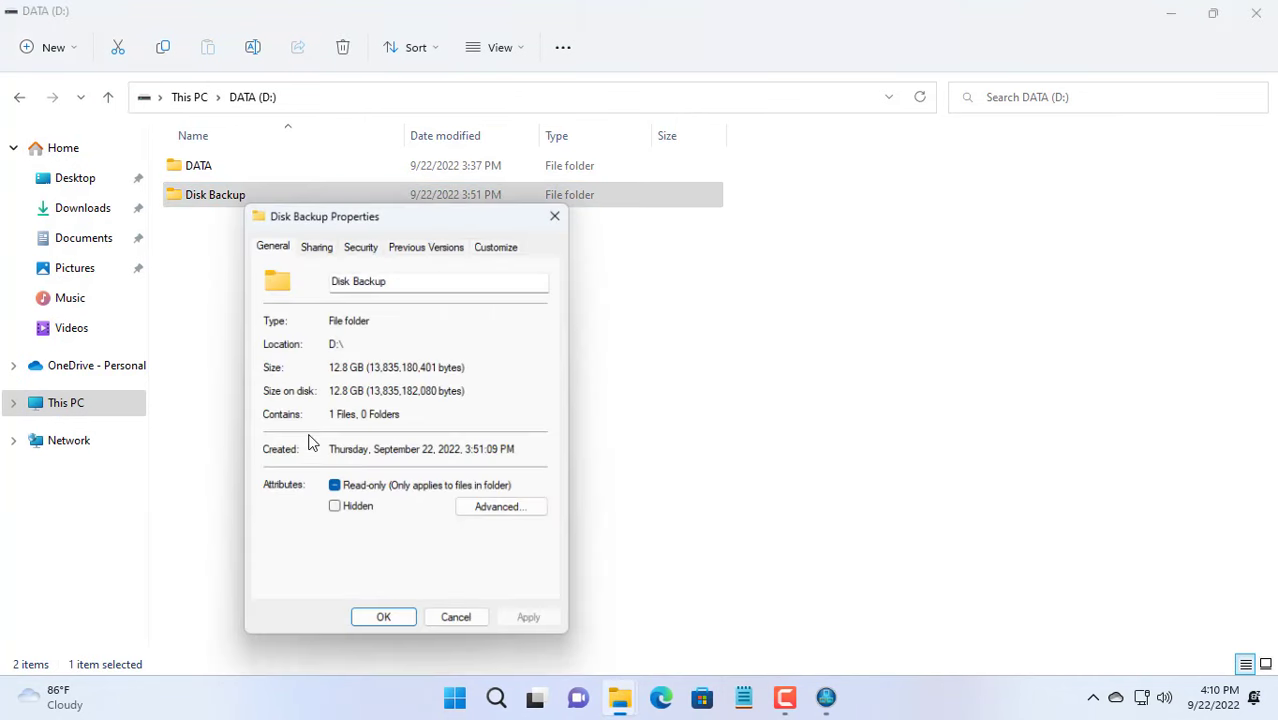
click(316, 241)
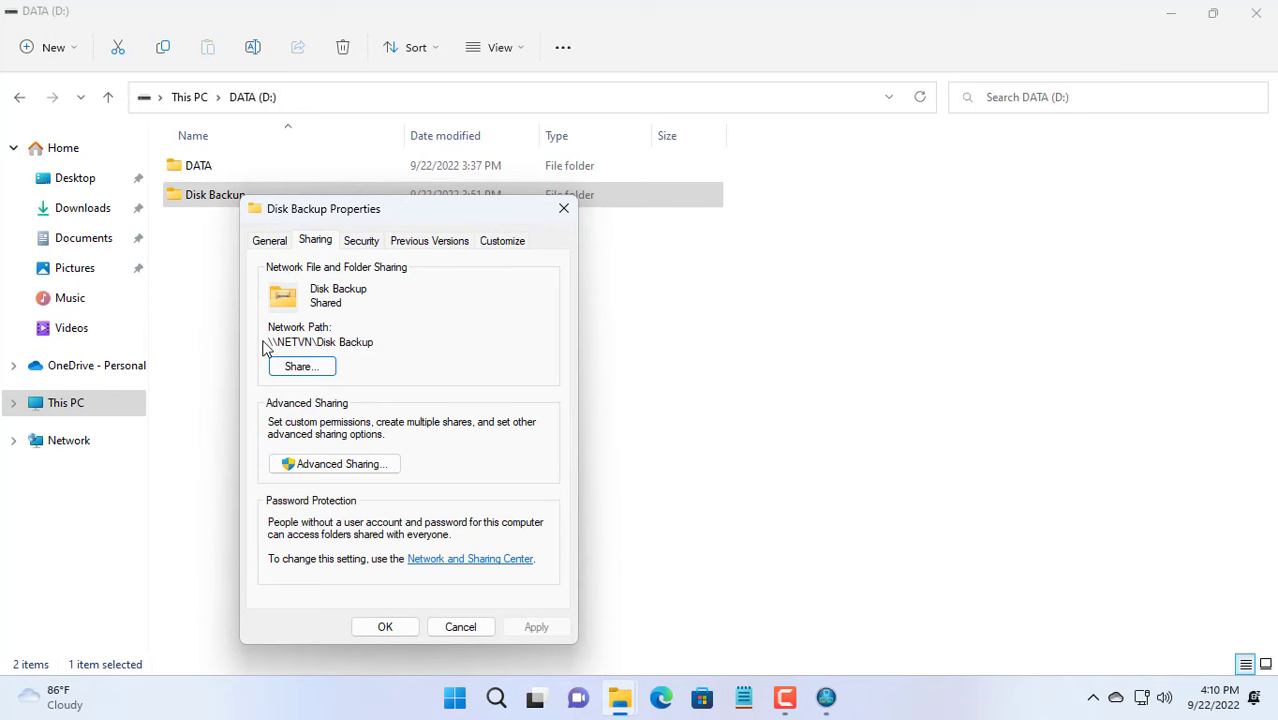
drag(267, 342, 374, 342)
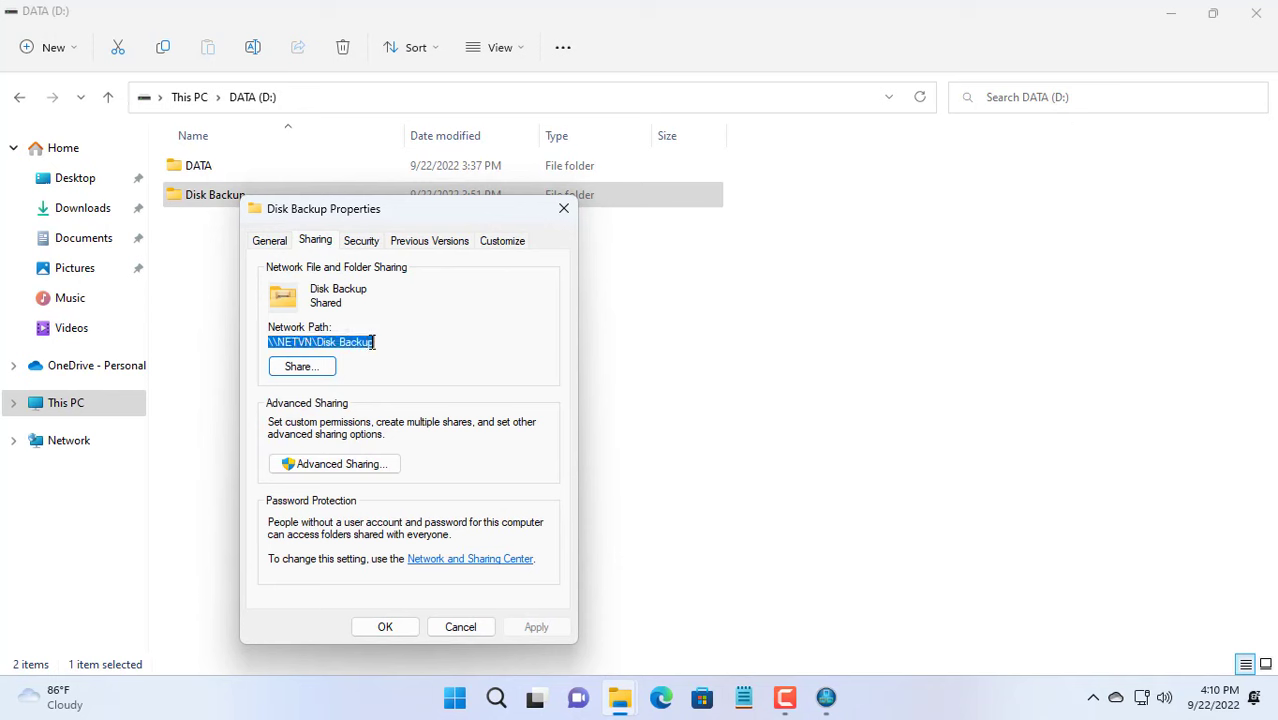
right_click(366, 341)
click(432, 404)
click(405, 626)
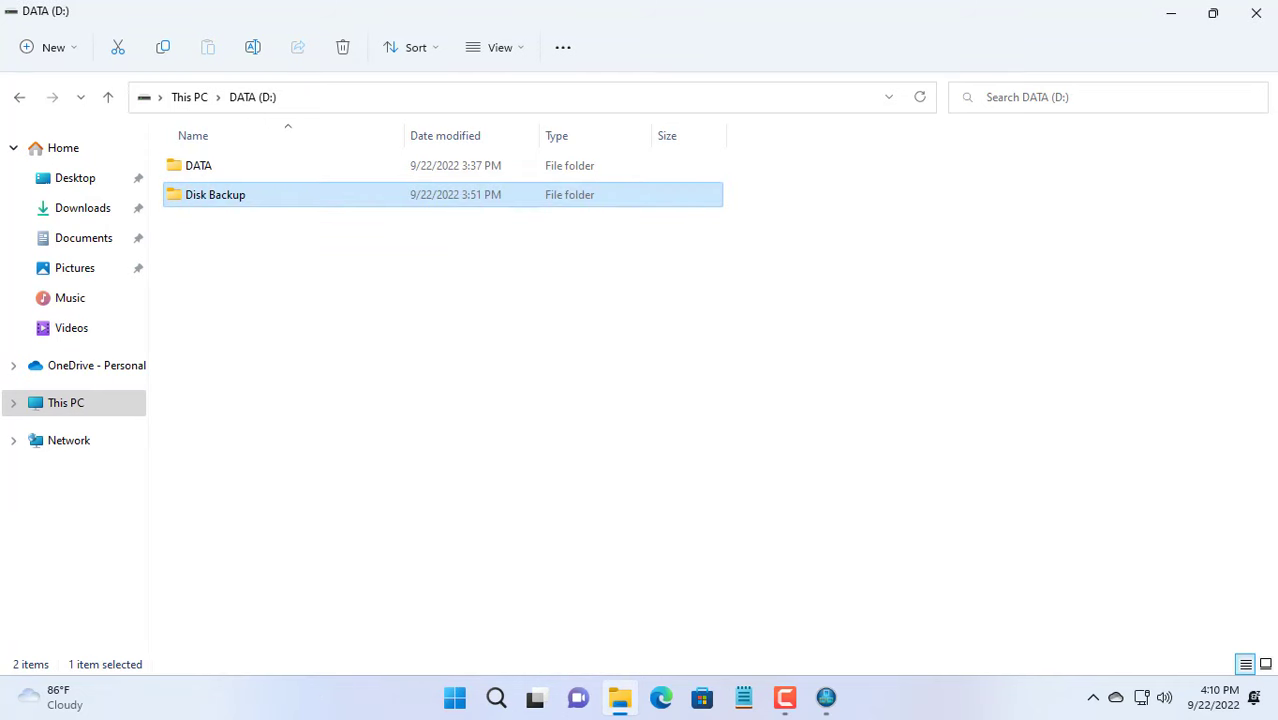
click(1256, 13)
- Add the \\NETVN\Disk Backup share and choose Disk Backup.adi as the backup image
click(883, 279)
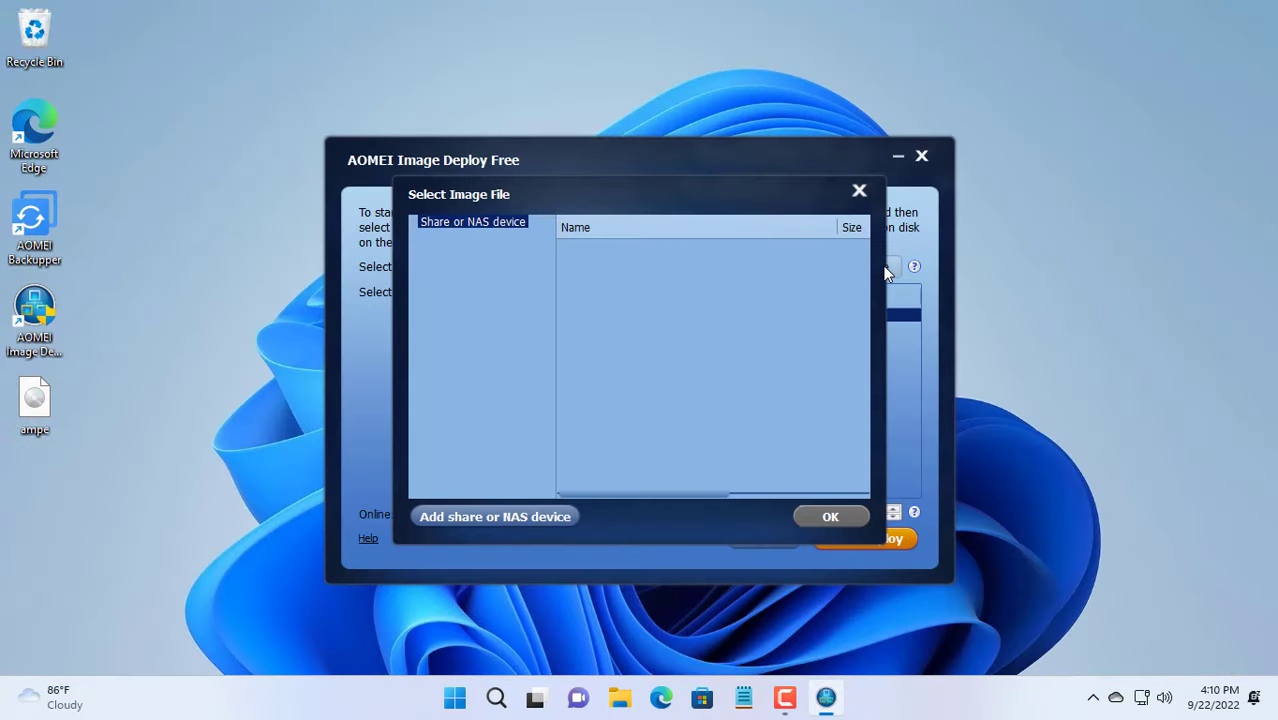
click(494, 223)
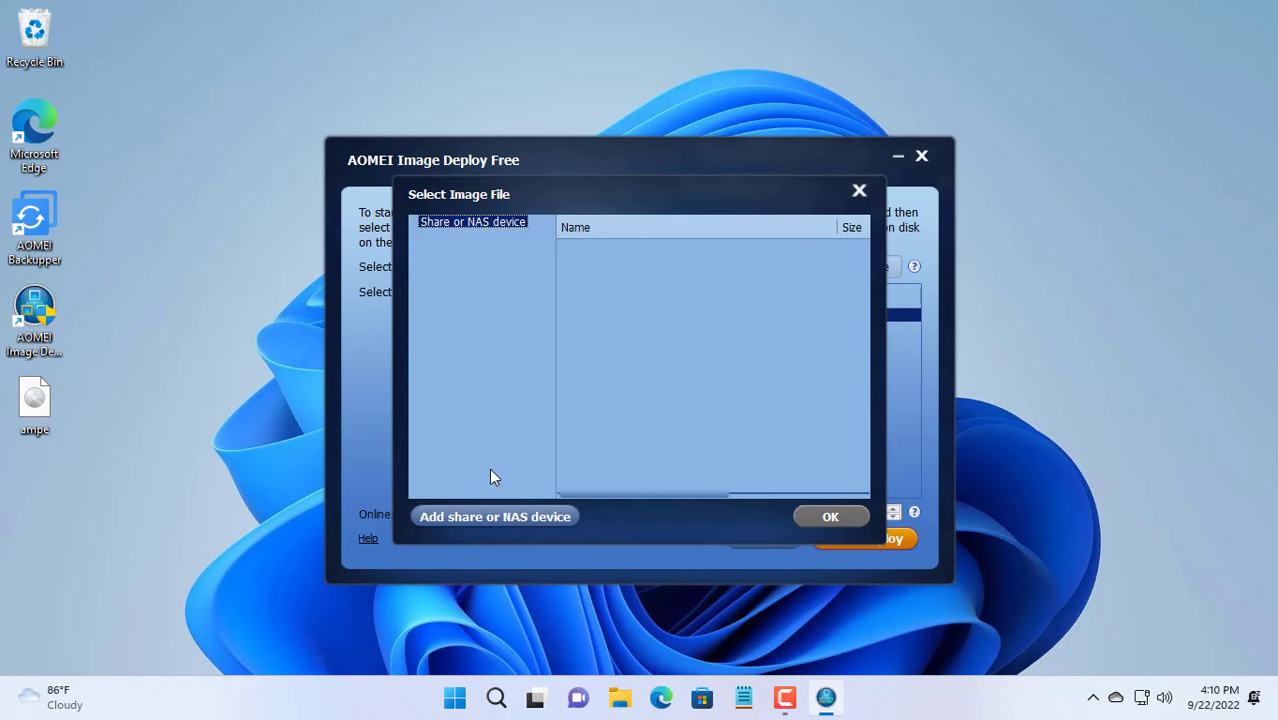
click(486, 516)
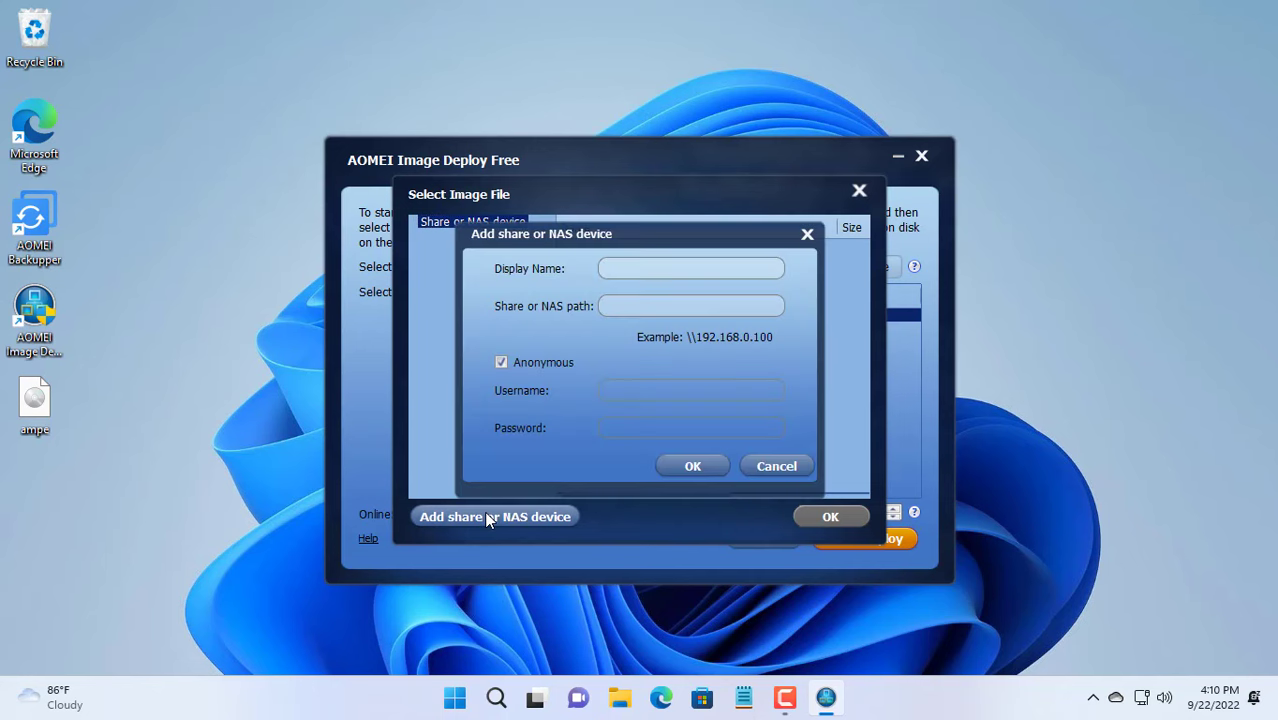
right_click(628, 312)
click(666, 405)
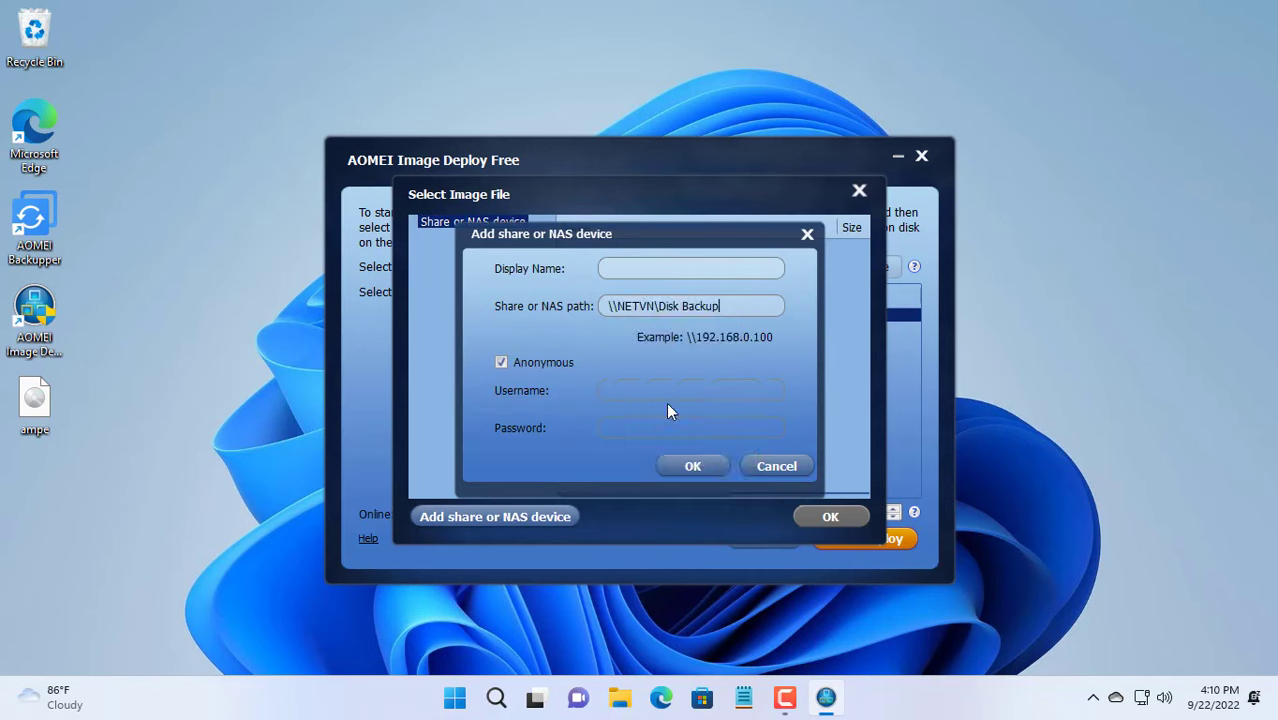
click(702, 468)
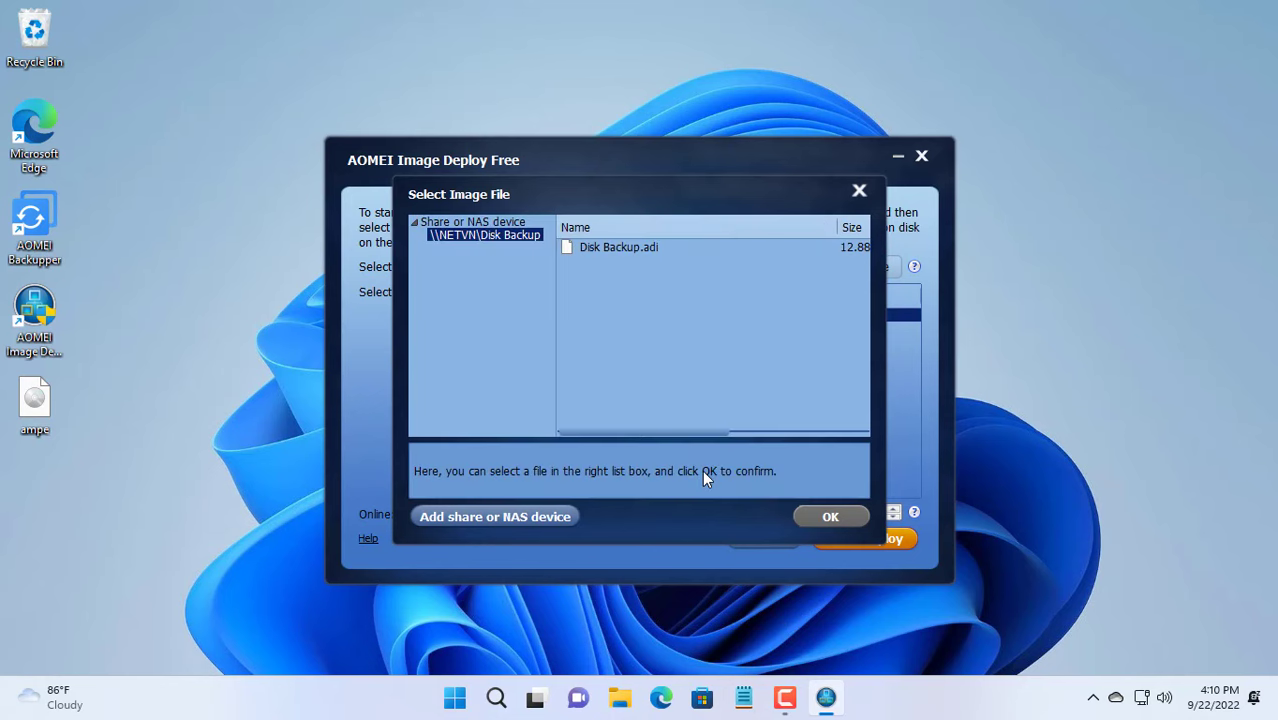
click(590, 252)
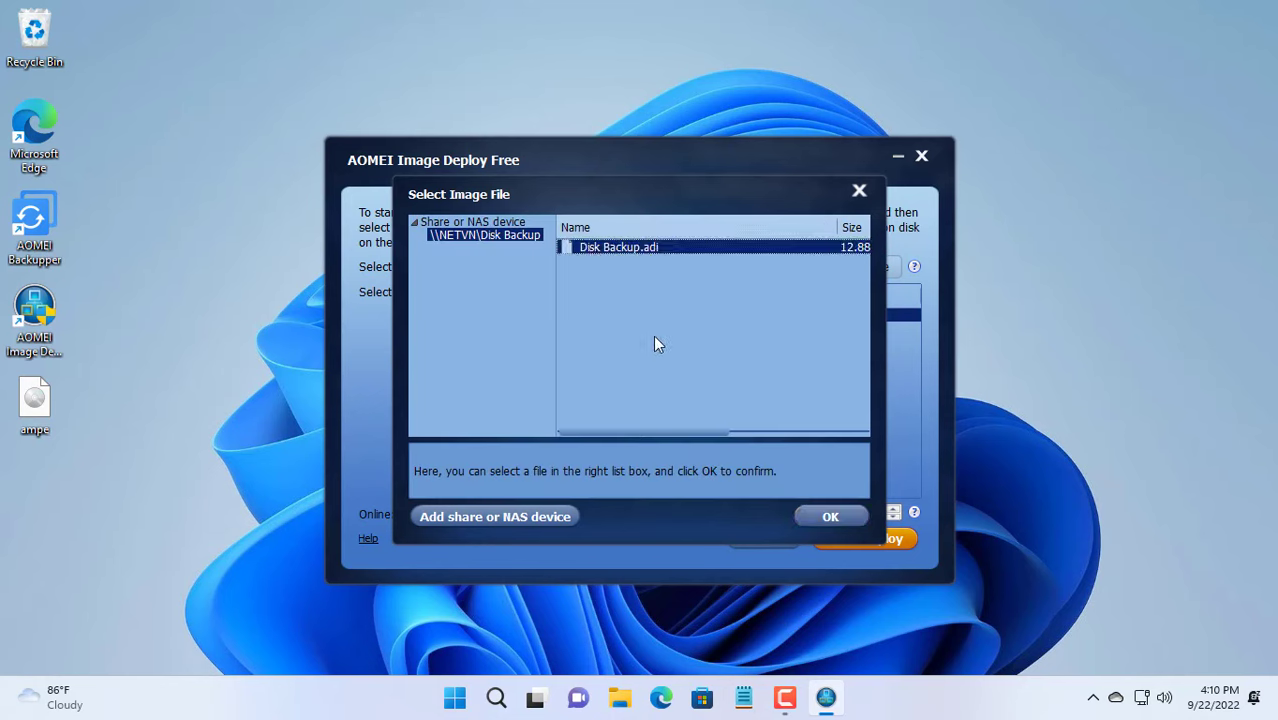
click(829, 516)
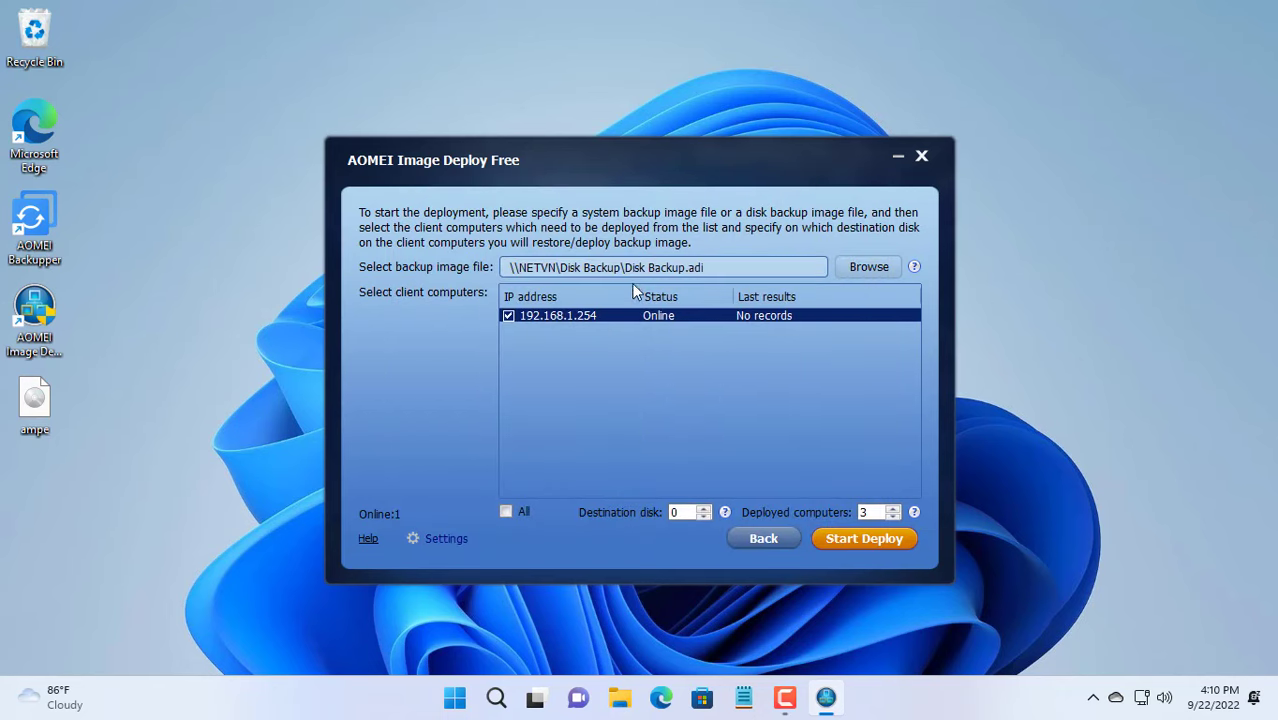
- Start deploying Disk Backup.adi to client 192.168.1.254, confirming restore to disk 0
drag(738, 272, 565, 275)
click(608, 429)
click(870, 544)
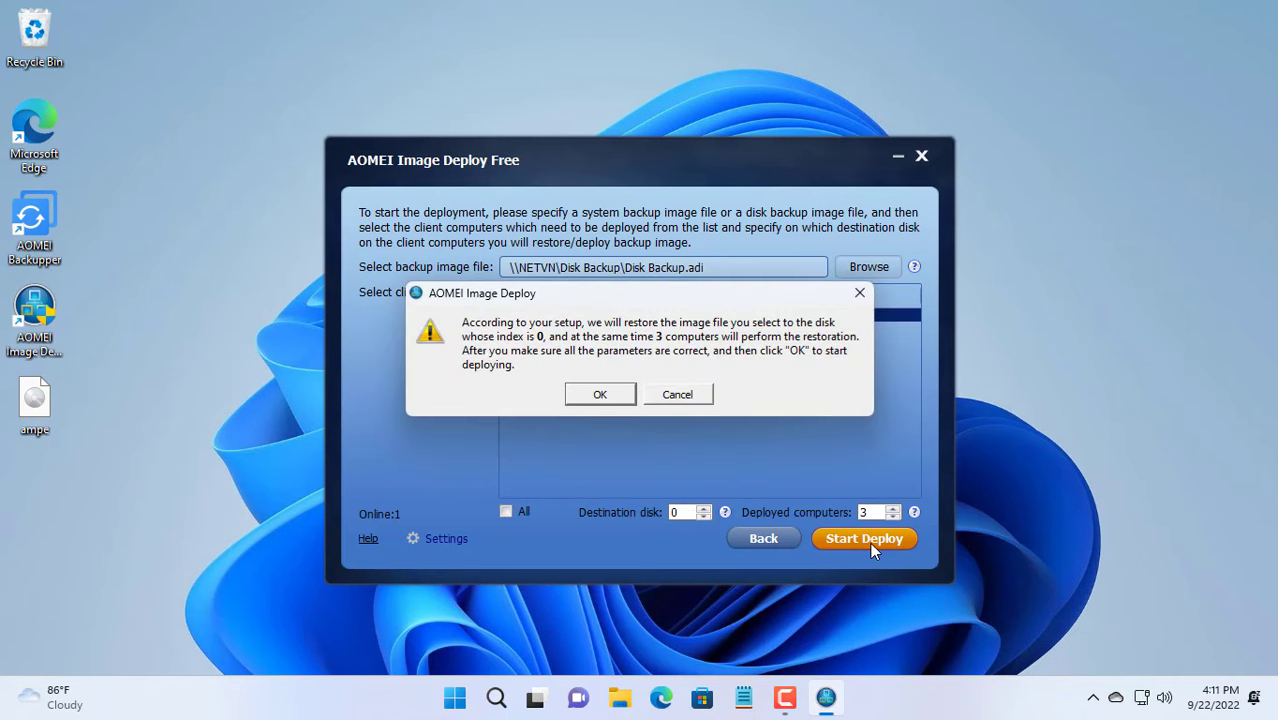
click(603, 395)
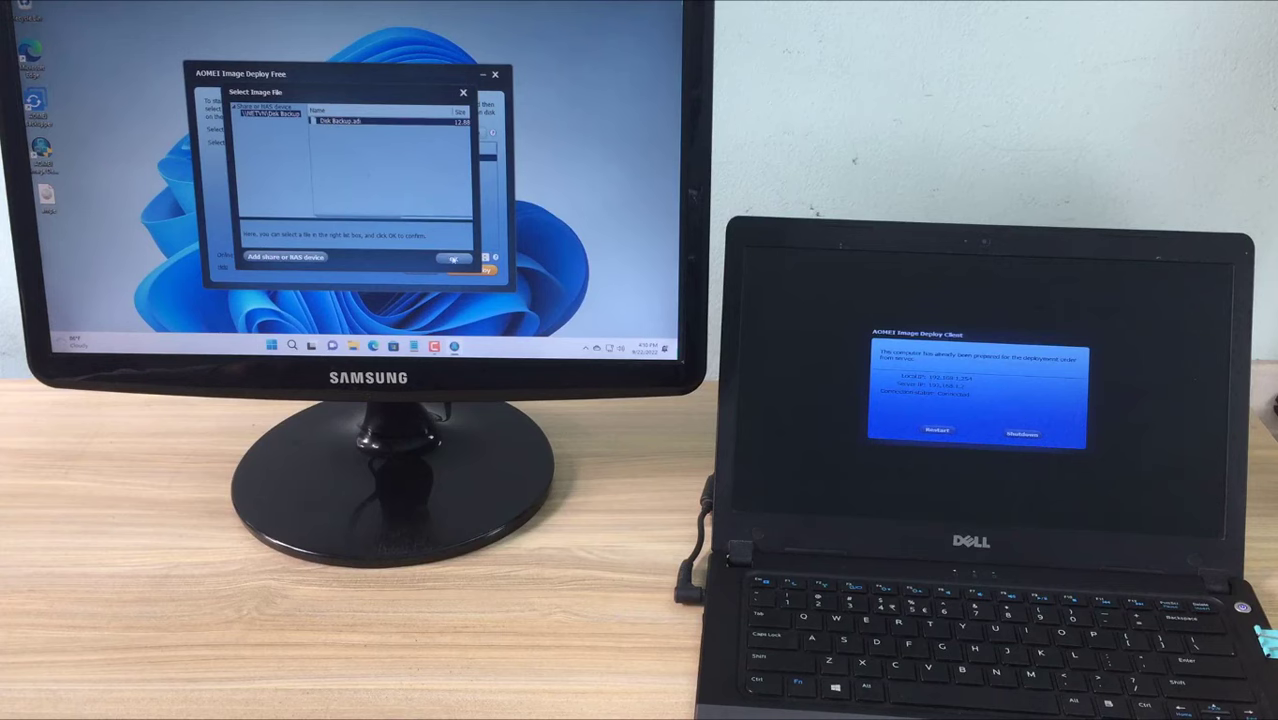
- Set deployed computers to 2 and restart the deployment to client 192.168.1.254
click(453, 258)
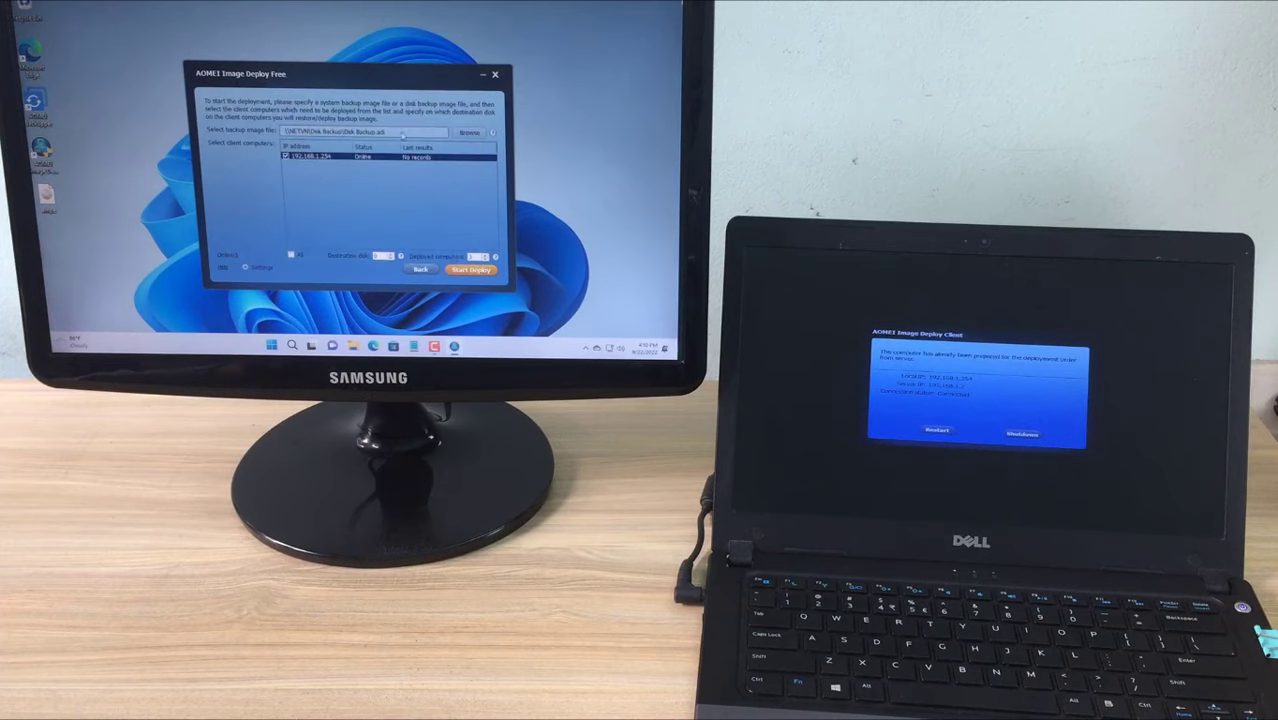
drag(403, 134, 285, 137)
click(340, 213)
click(487, 254)
mouse_move(492, 257)
click(474, 271)
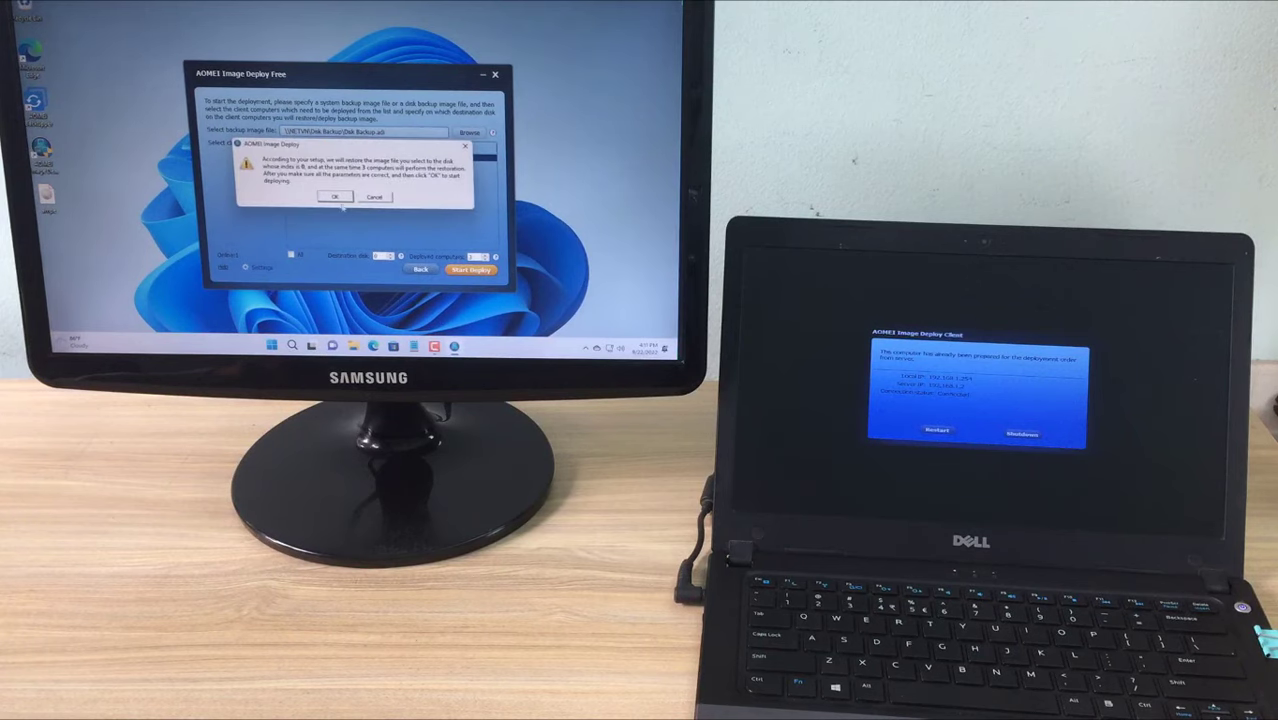
click(335, 197)
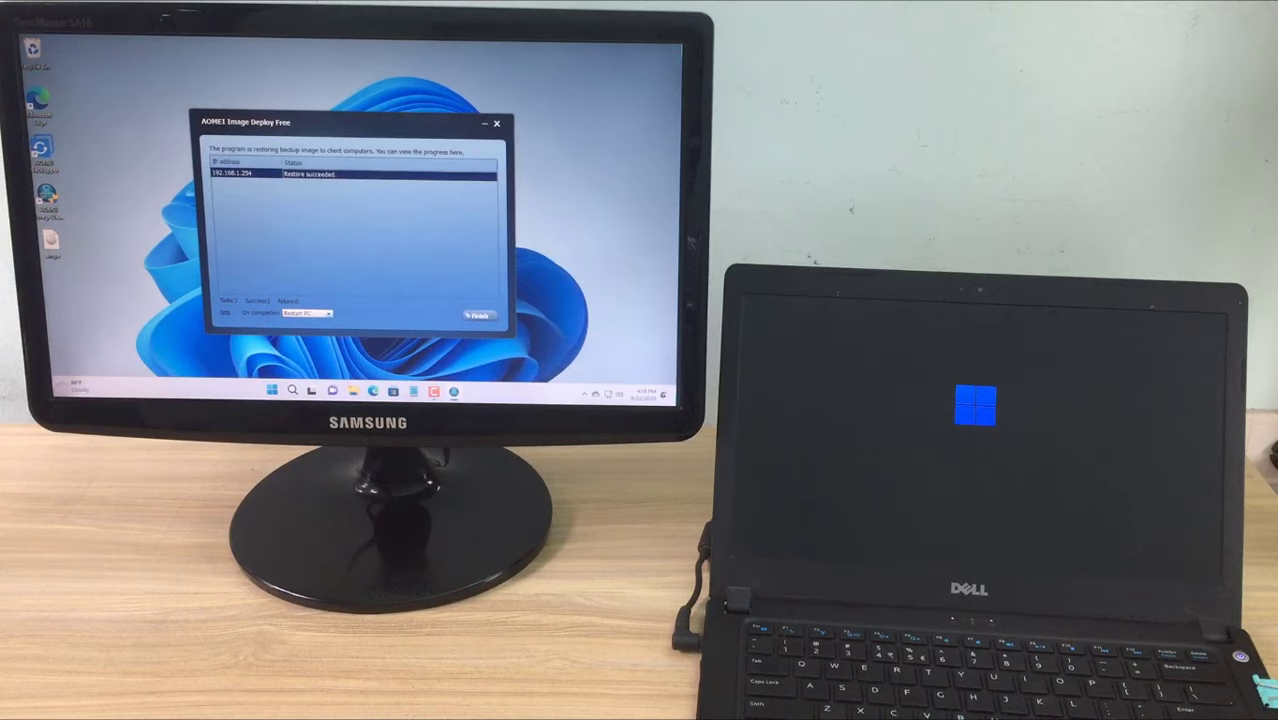
- Finish the completed deployment and exit AOMEI Image Deploy, shutting down the PXE server
click(477, 316)
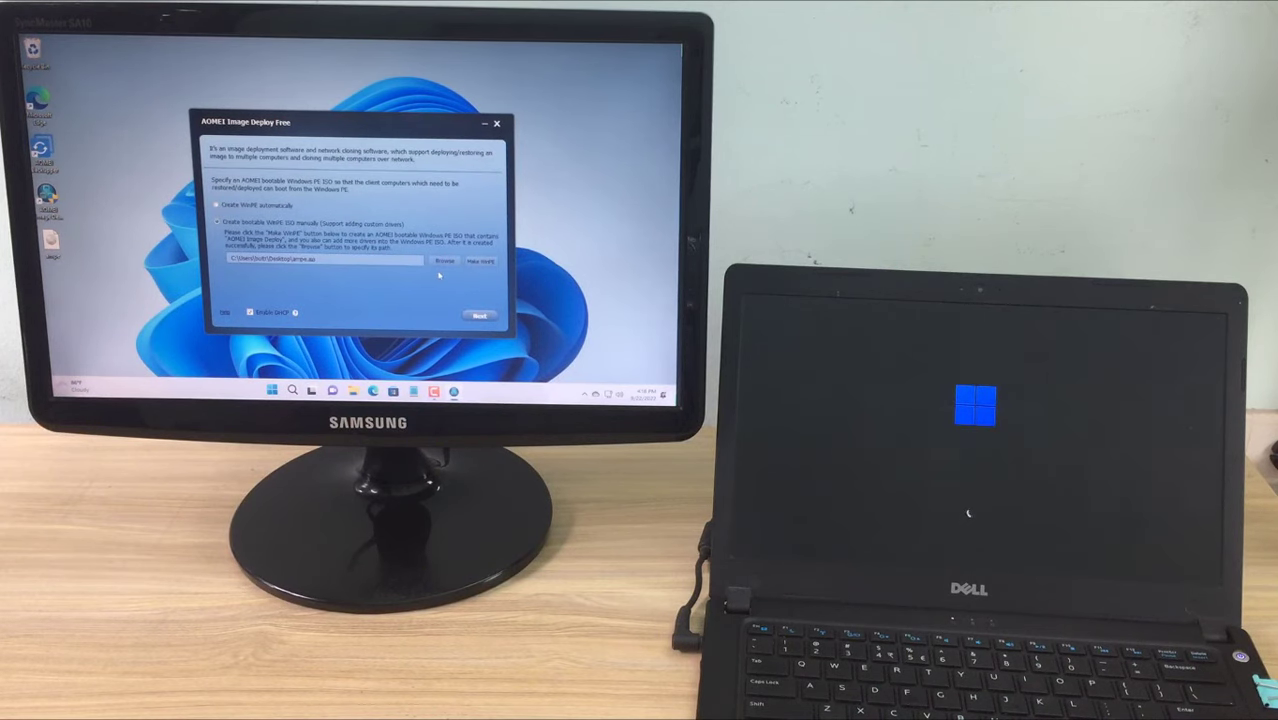
click(496, 123)
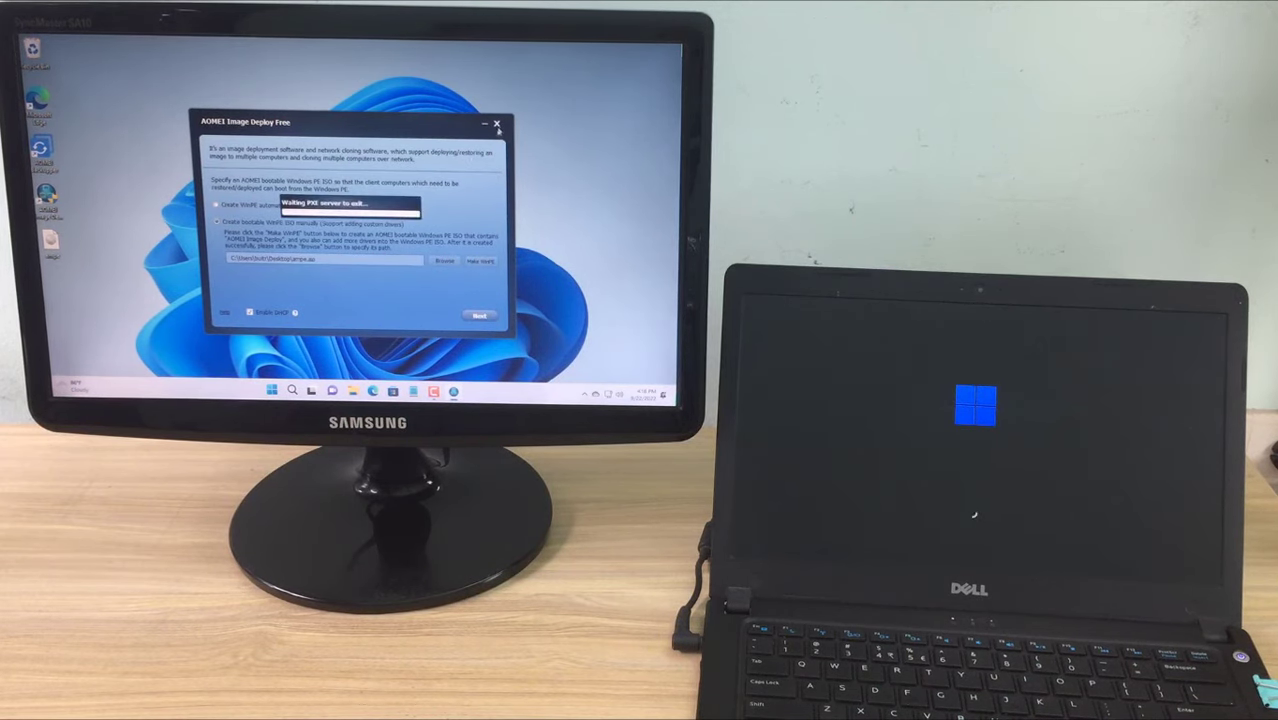